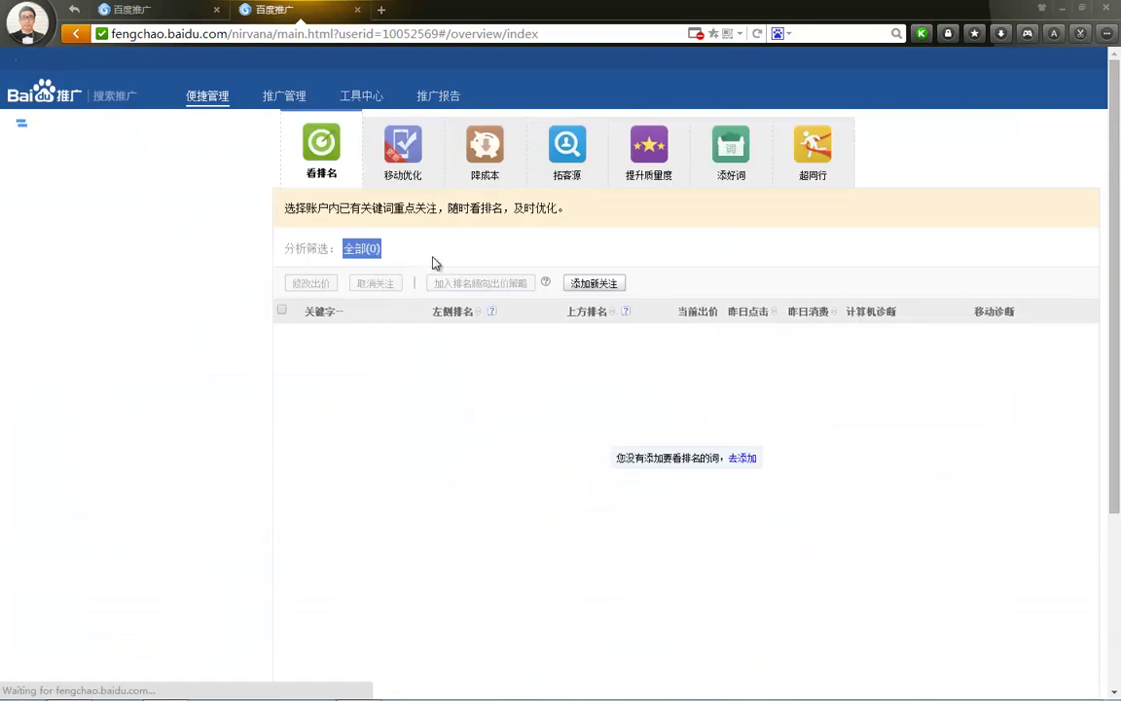
# Open promotion management and go to the 裁缝入门 unit inside the 服装缝纫 plan.
pyautogui.click(291, 102)
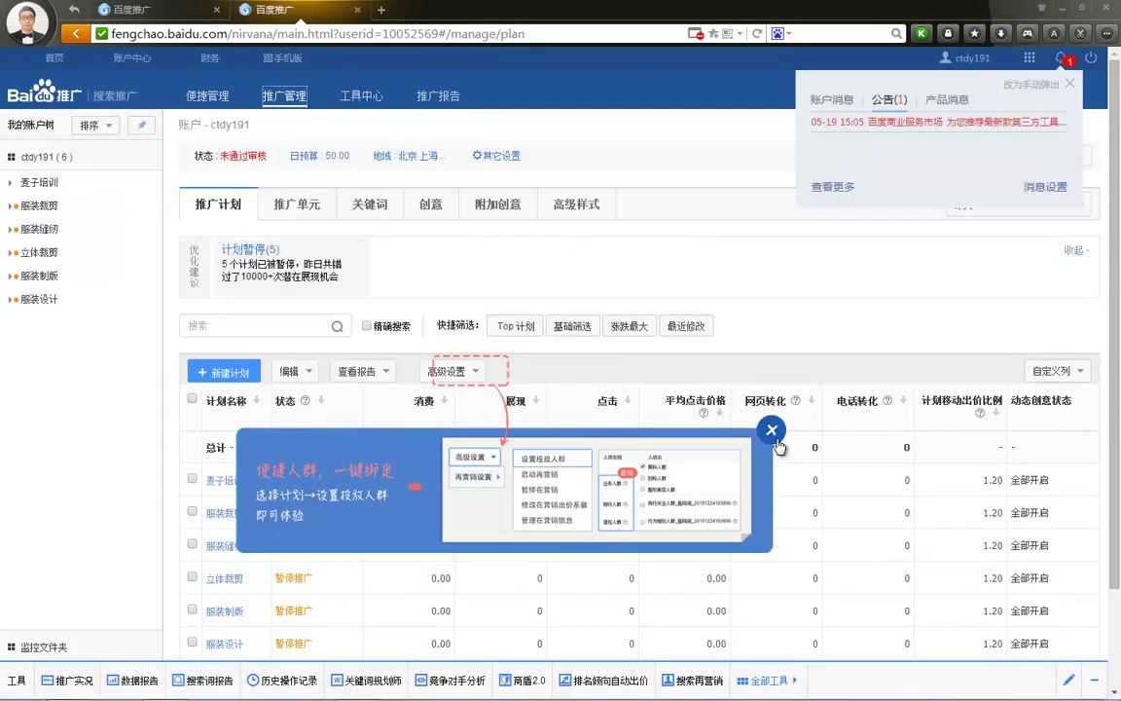
pyautogui.click(706, 400)
pyautogui.click(37, 231)
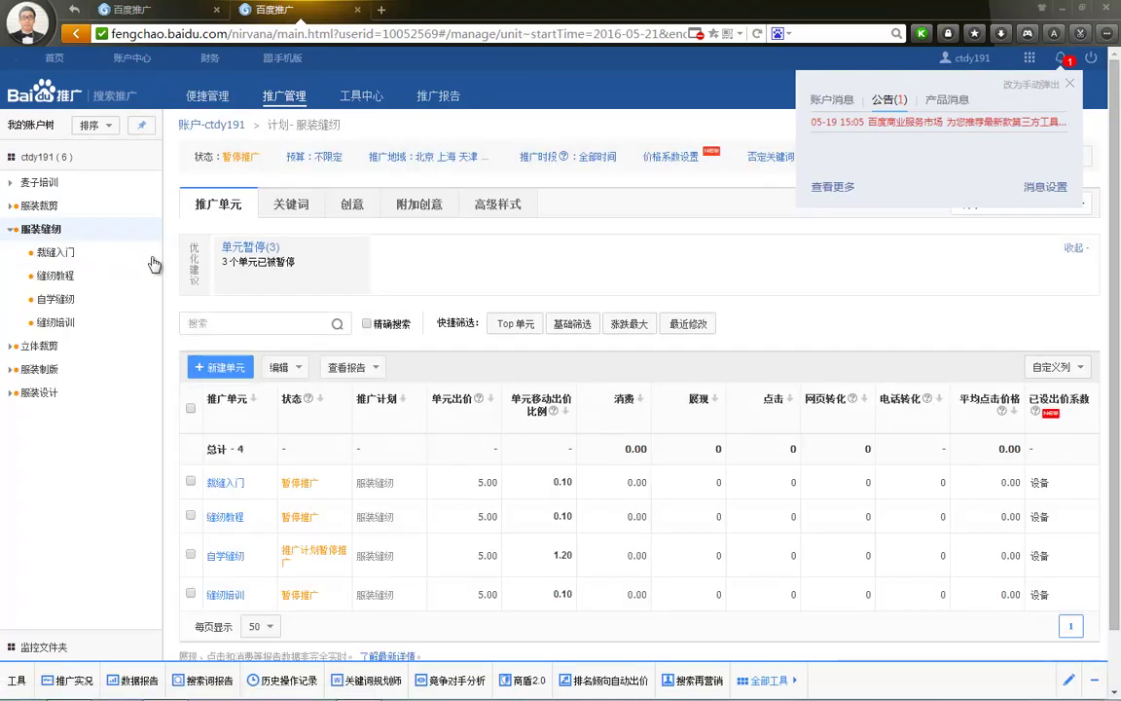
pyautogui.click(51, 241)
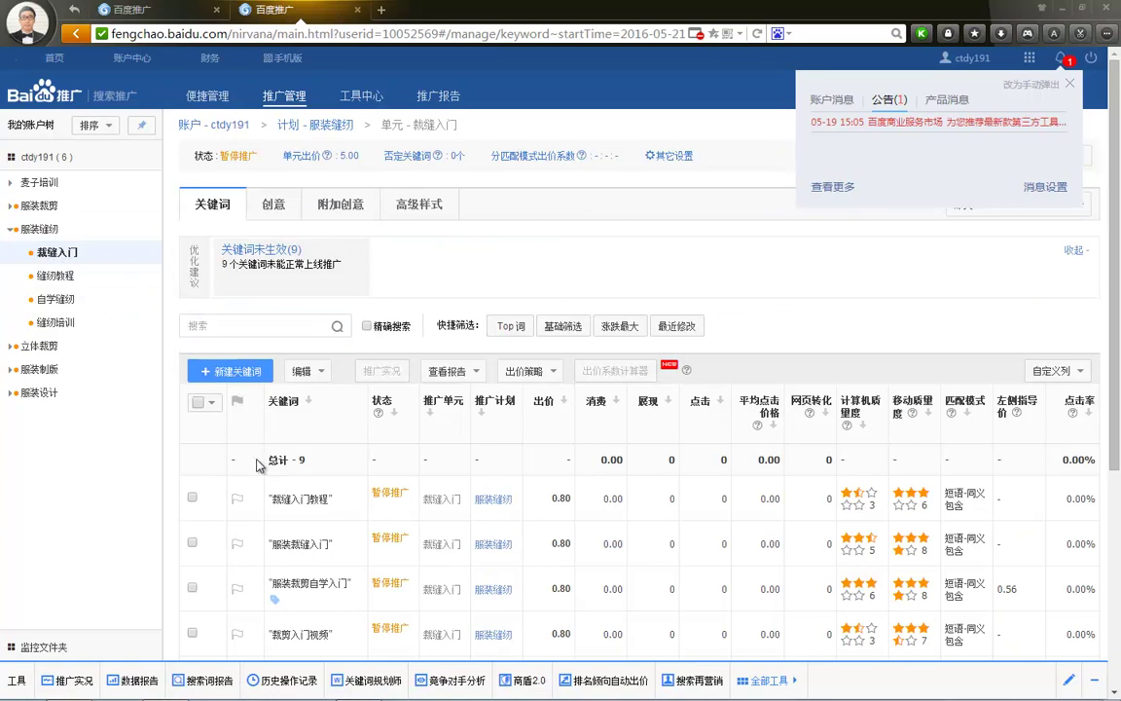
# Select all keywords of the 裁缝入门 unit and review the keyword list.
pyautogui.click(207, 403)
pyautogui.click(219, 425)
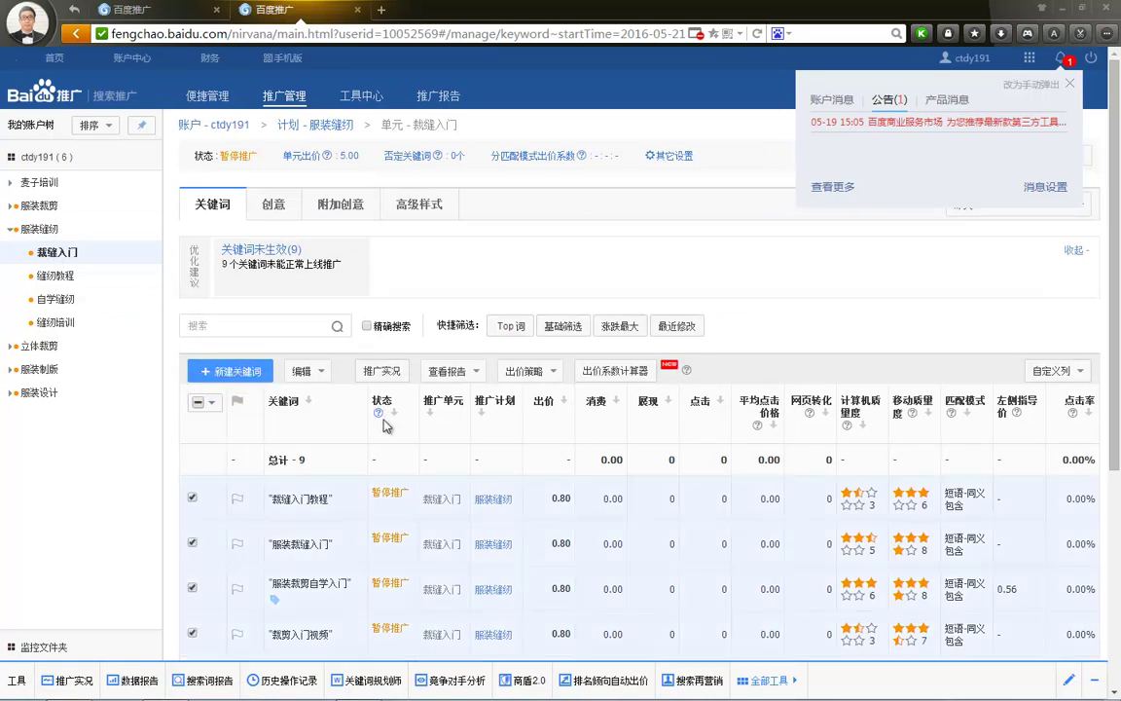
pyautogui.scroll(-4, 387, 423)
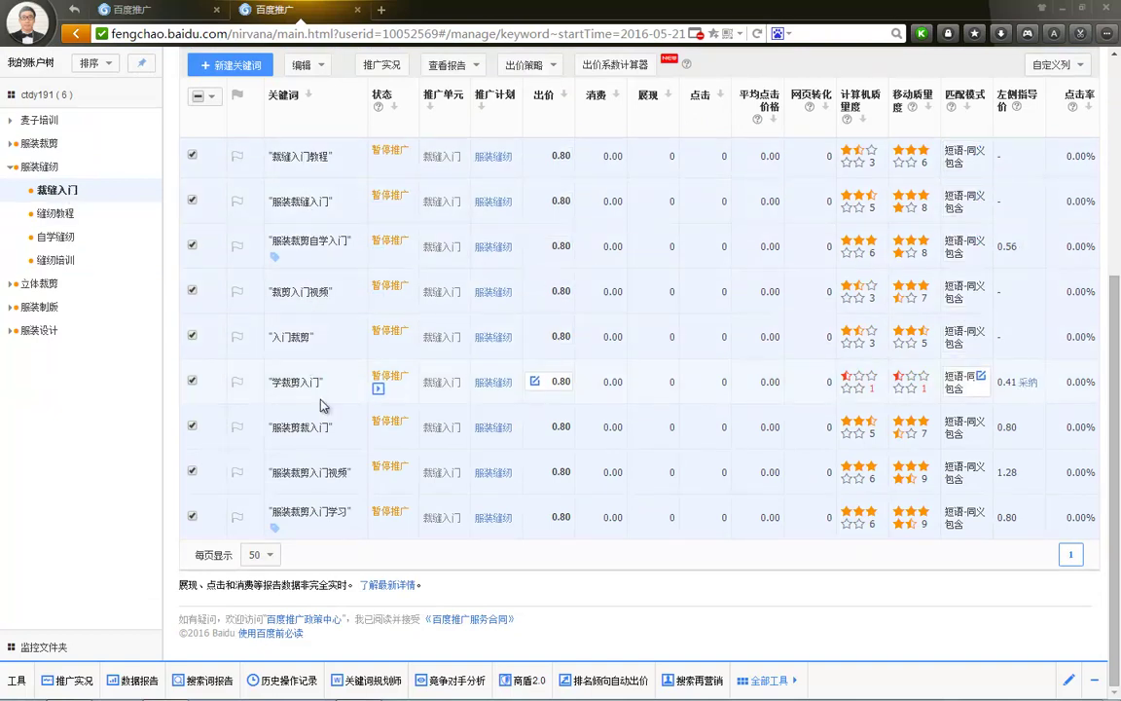
pyautogui.scroll(4, 283, 350)
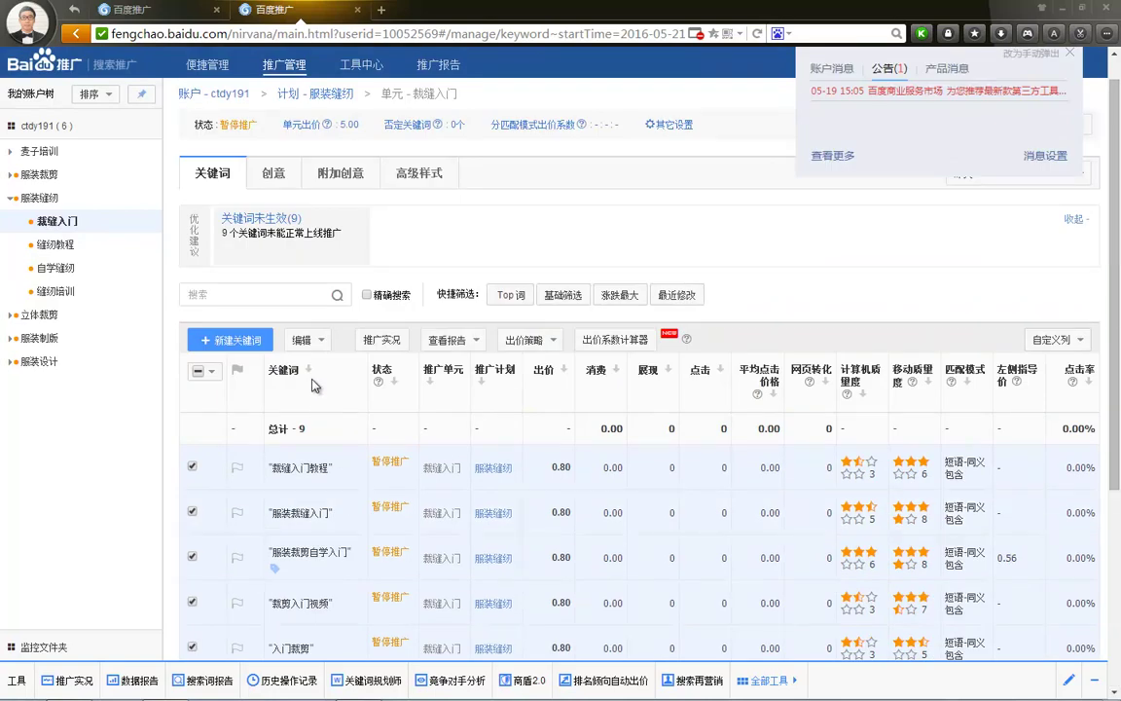
# Show the creatives of the 裁缝入门 unit and review their titles, descriptions and display URLs against the keywords.
pyautogui.click(275, 175)
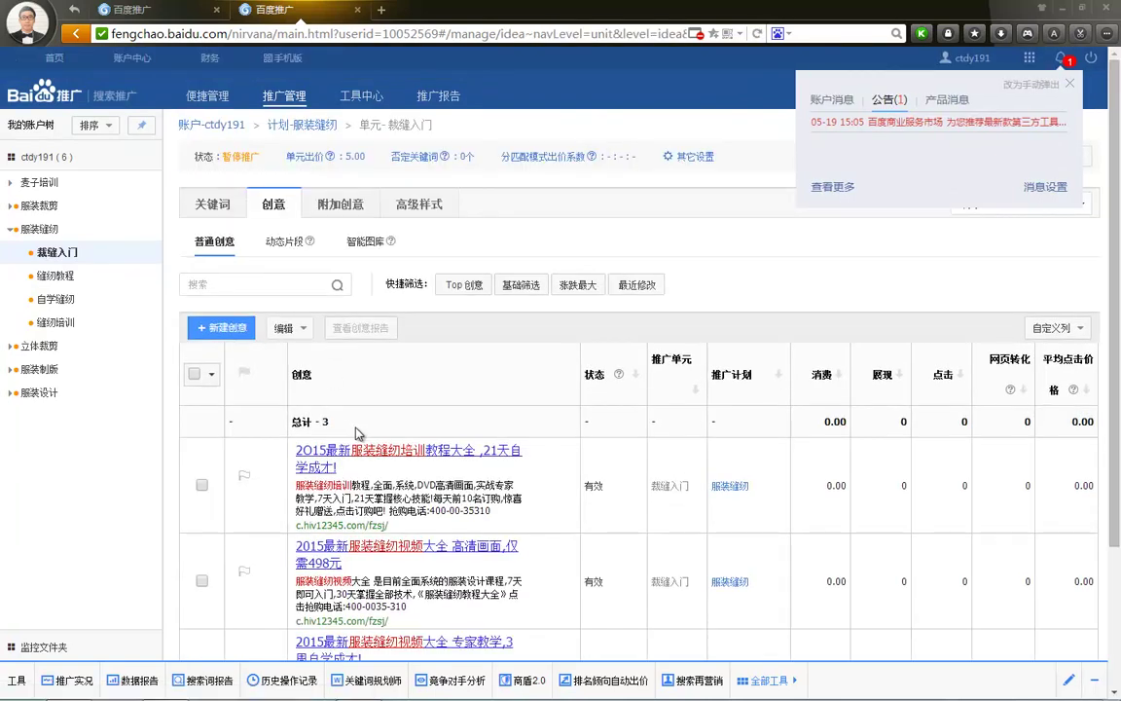
pyautogui.scroll(-1, 356, 432)
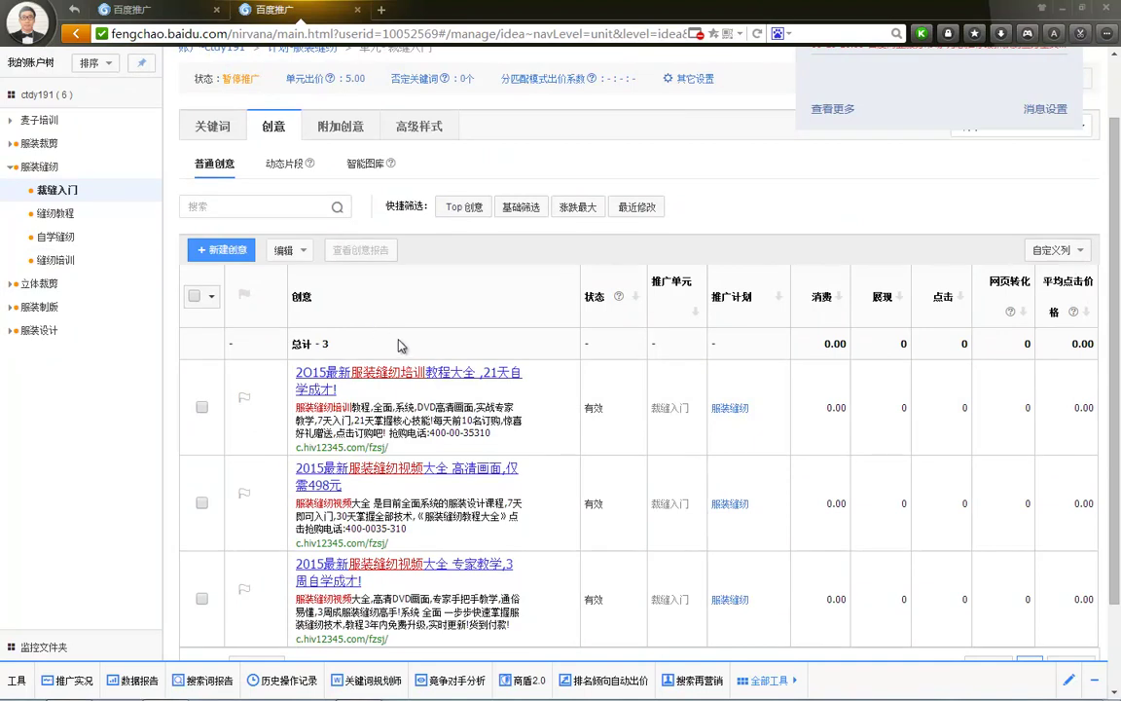
pyautogui.scroll(-1, 368, 421)
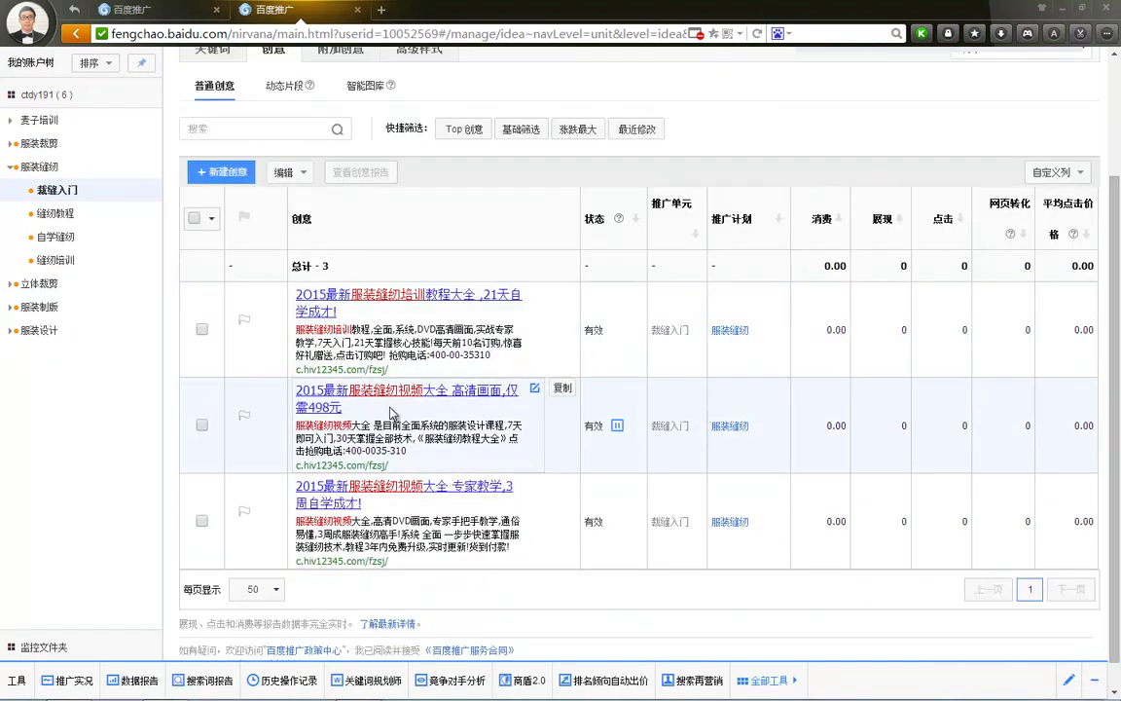
pyautogui.scroll(-1, 450, 407)
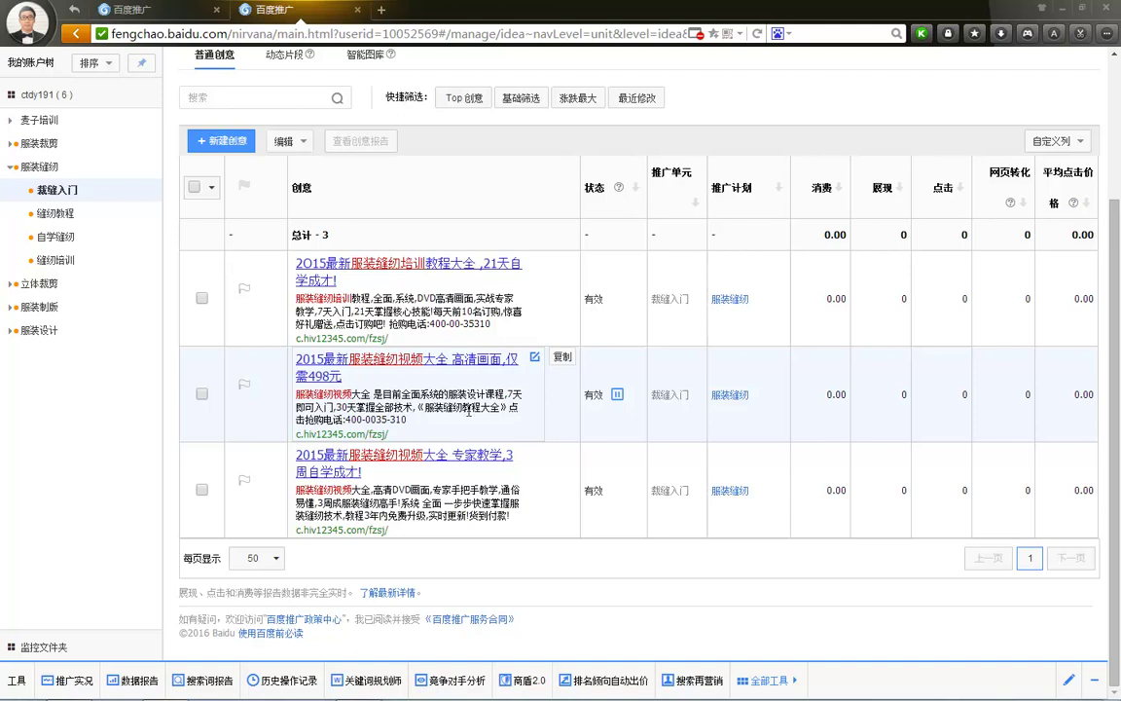
pyautogui.scroll(3, 460, 410)
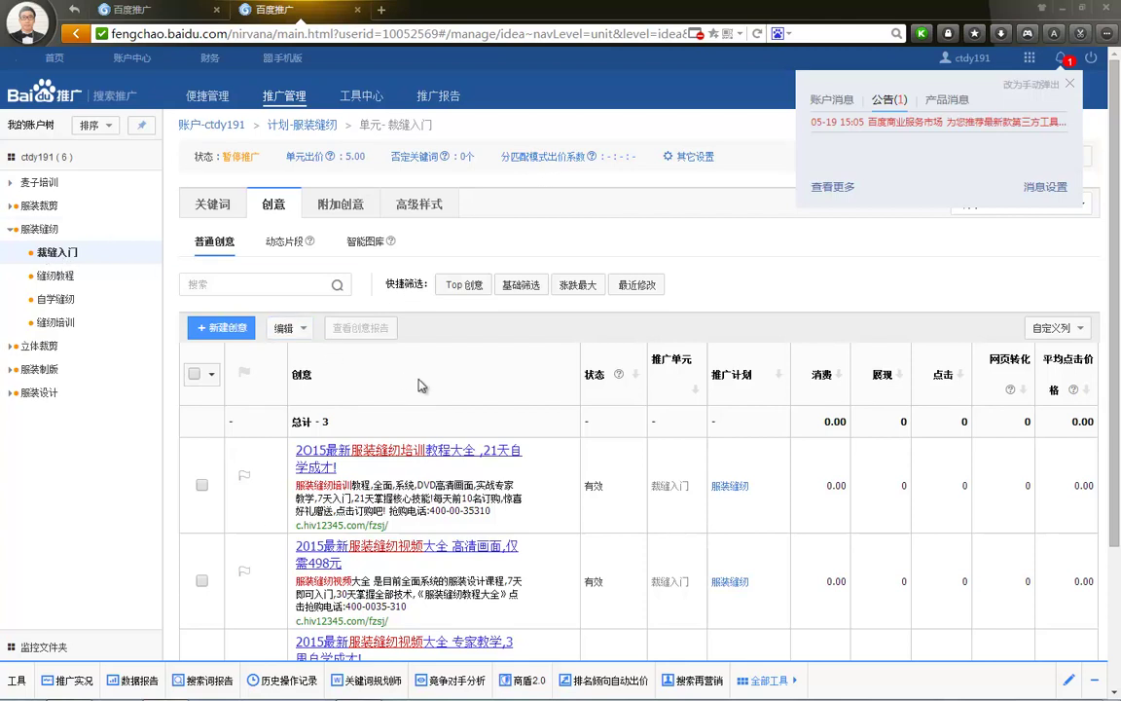
pyautogui.scroll(-1, 421, 385)
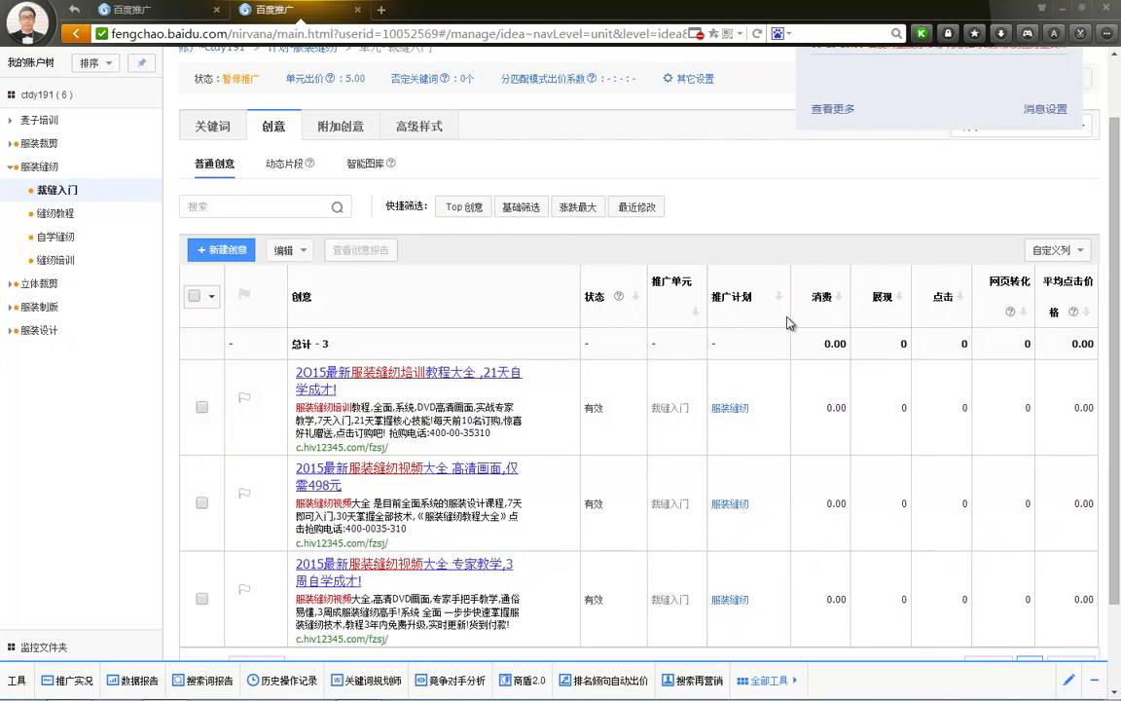
pyautogui.scroll(2, 452, 328)
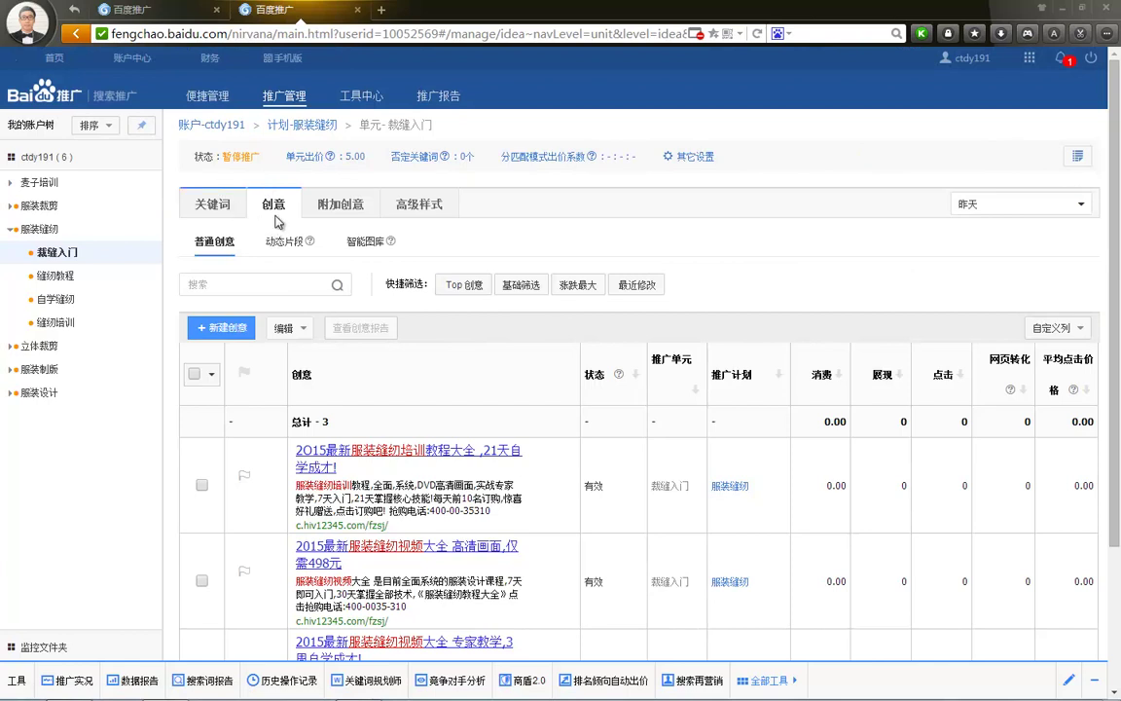
# Search Baidu for S培训教程 from a new browser tab.
pyautogui.click(380, 10)
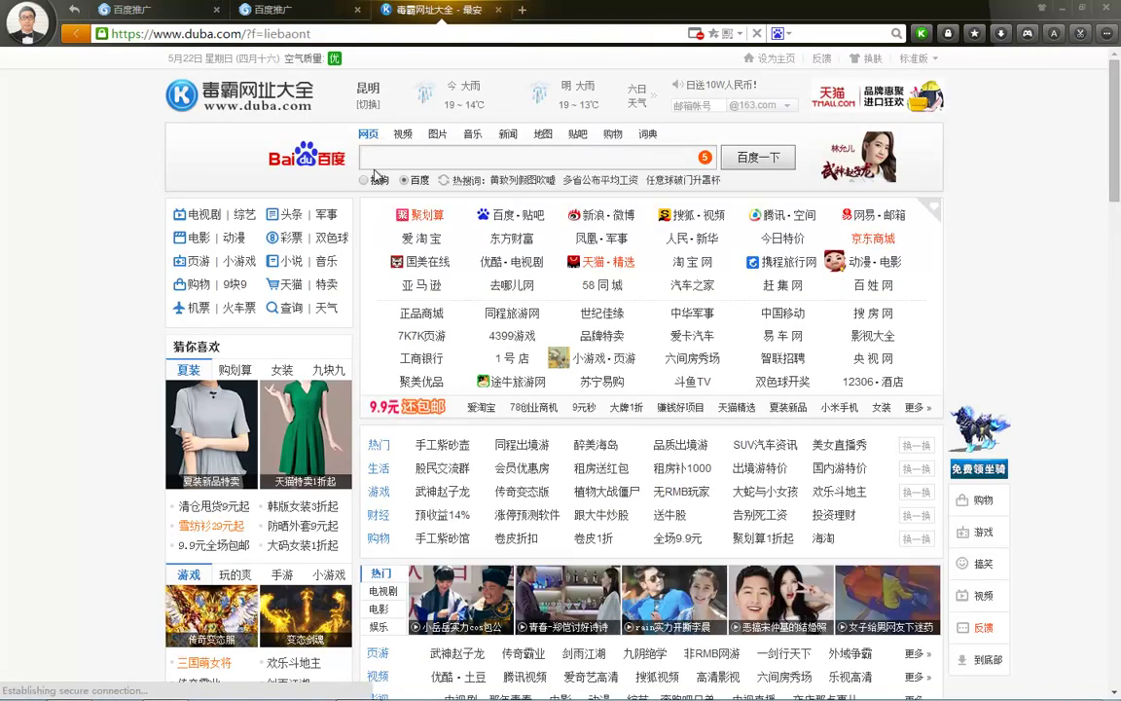
pyautogui.write('SEM培')
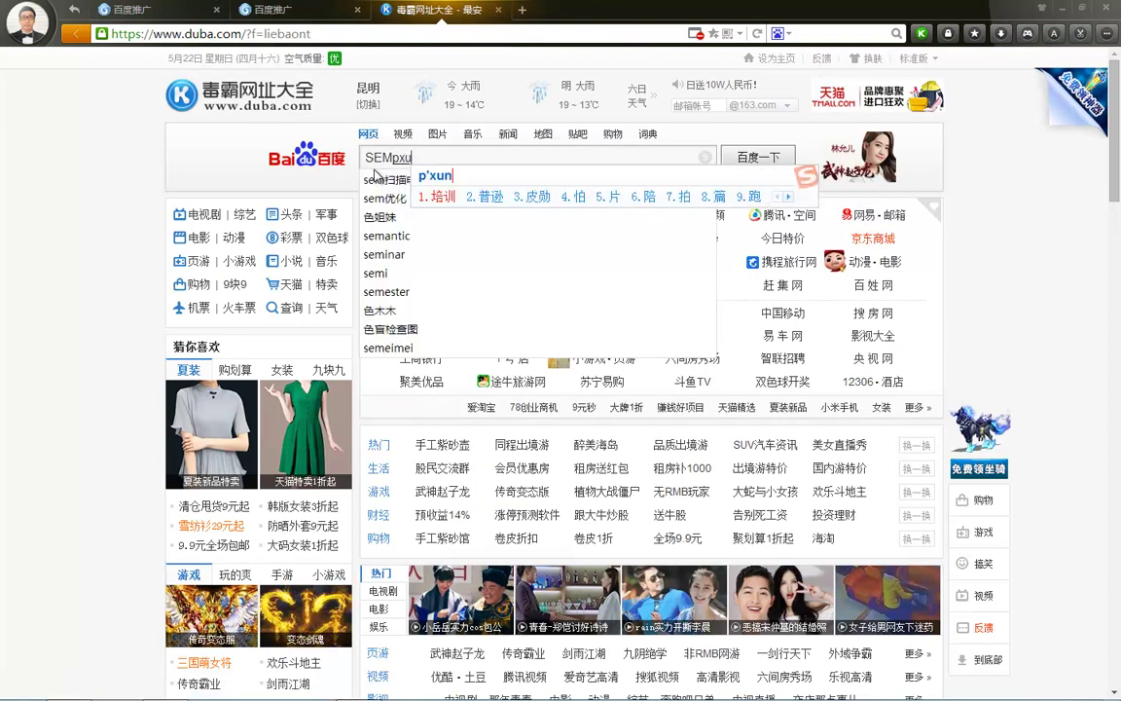
pyautogui.write('训')
pyautogui.press('BackSpace')
pyautogui.press('BackSpace')
pyautogui.press('BackSpace')
pyautogui.press('BackSpace')
pyautogui.write('pxun')
pyautogui.press('space')
pyautogui.write('jiaocheng')
pyautogui.press('space')
pyautogui.press('Return')
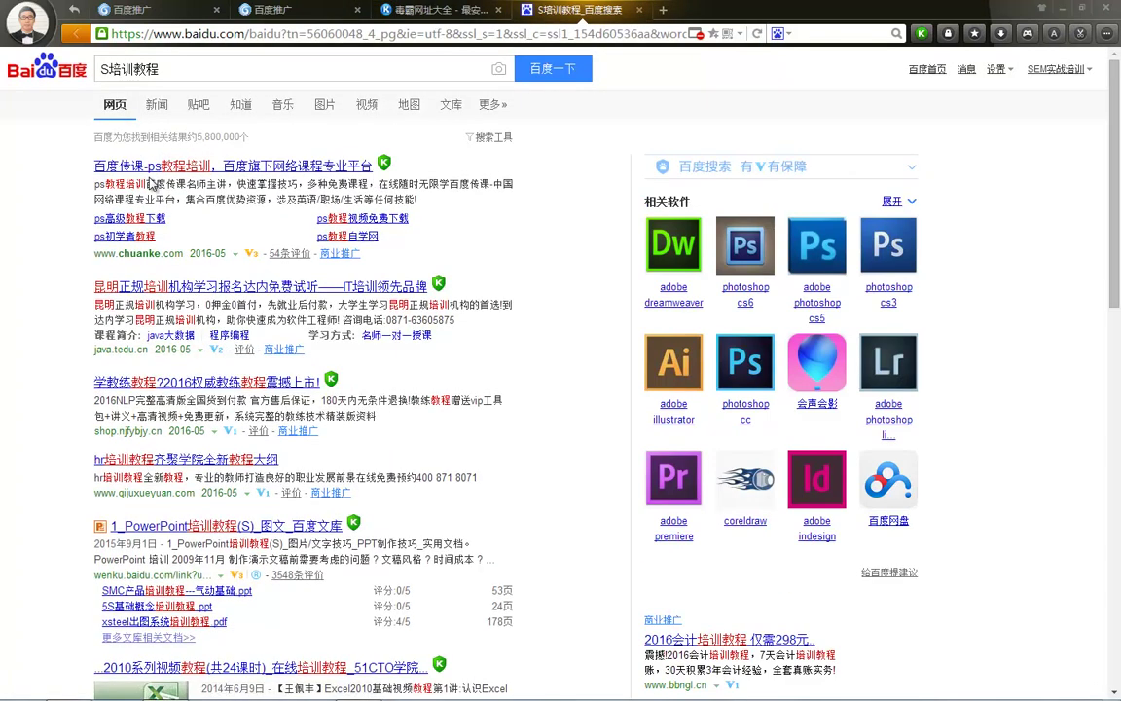
# Correct the search query to SEM培训教程, run it to view the ads, and close both search-related tabs.
pyautogui.click(98, 69)
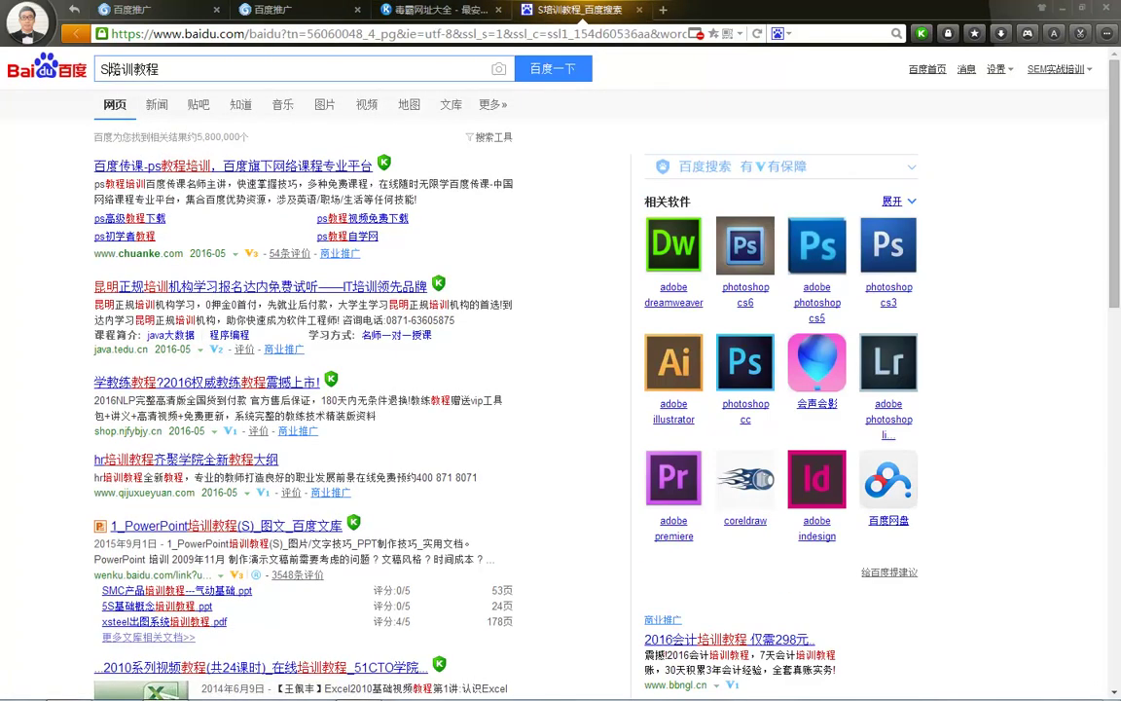
pyautogui.write('EM')
pyautogui.press('Return')
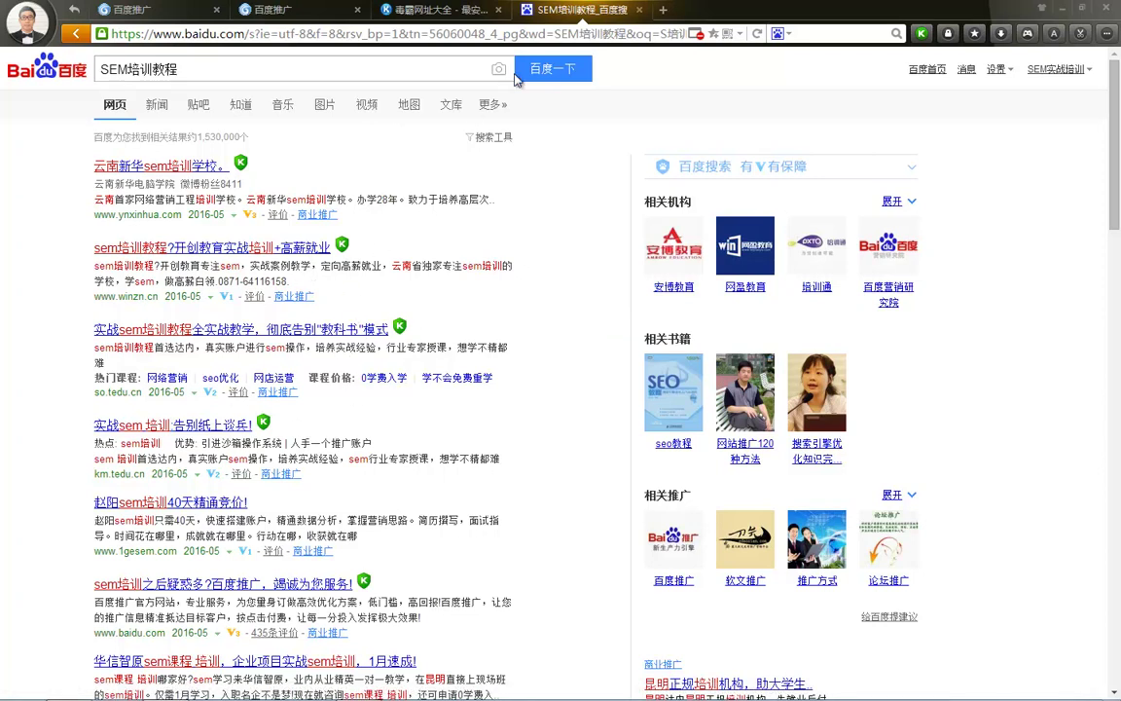
pyautogui.click(638, 10)
pyautogui.click(499, 10)
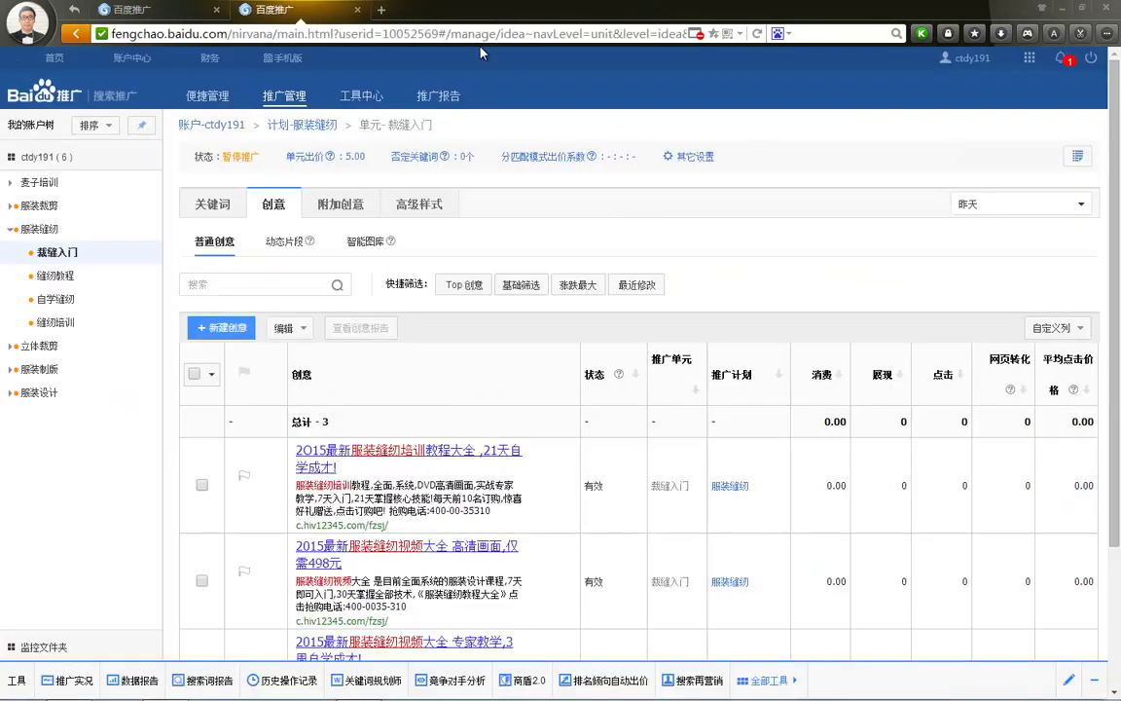
# Switch to PowerPoint to check the slide listing bounce-rate causes and solutions, and return to the browser.
pyautogui.click(1065, 12)
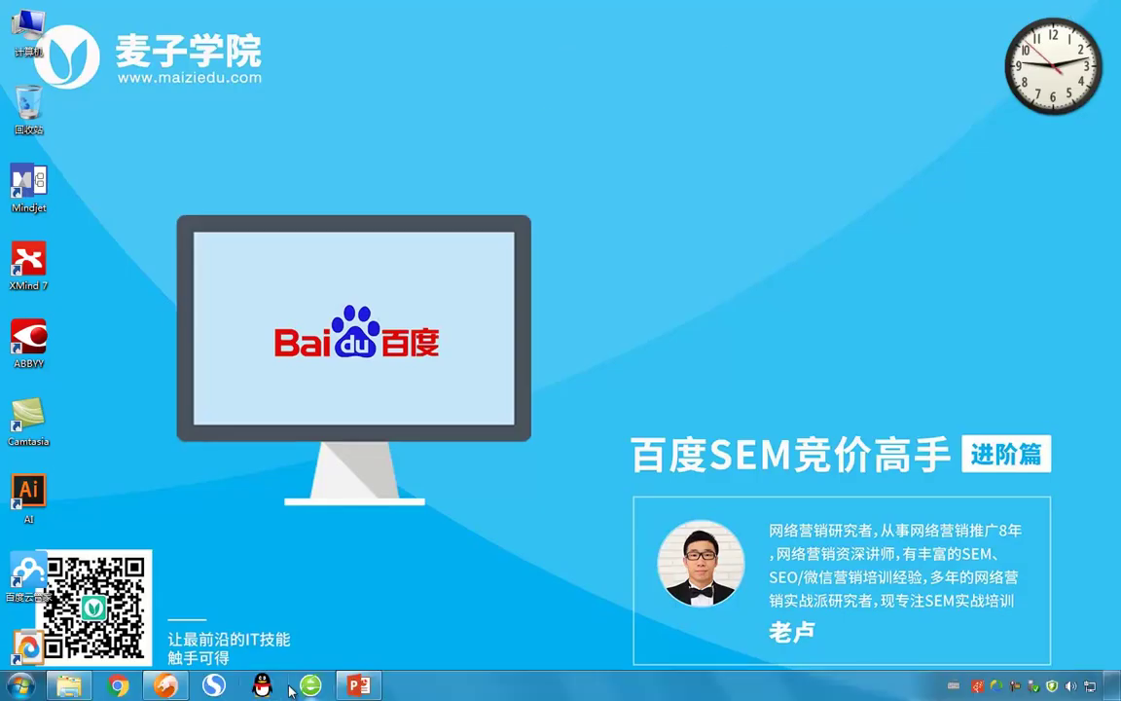
pyautogui.click(359, 687)
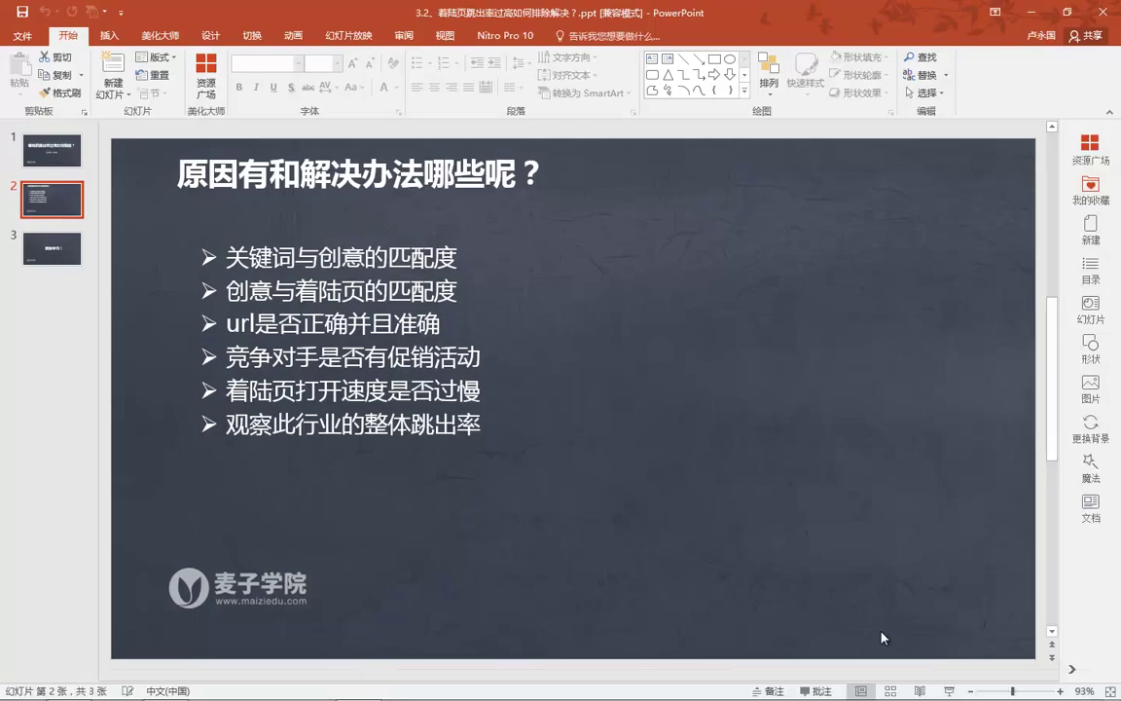
pyautogui.rightClick(1018, 691)
pyautogui.click(925, 619)
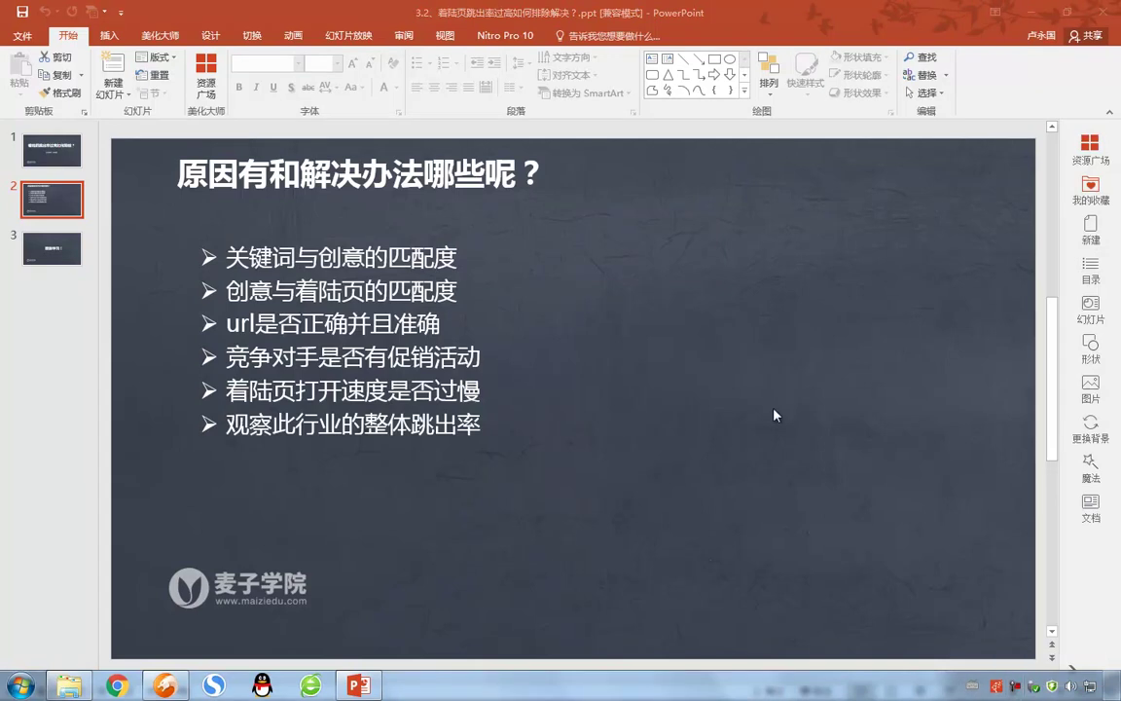
pyautogui.click(1041, 13)
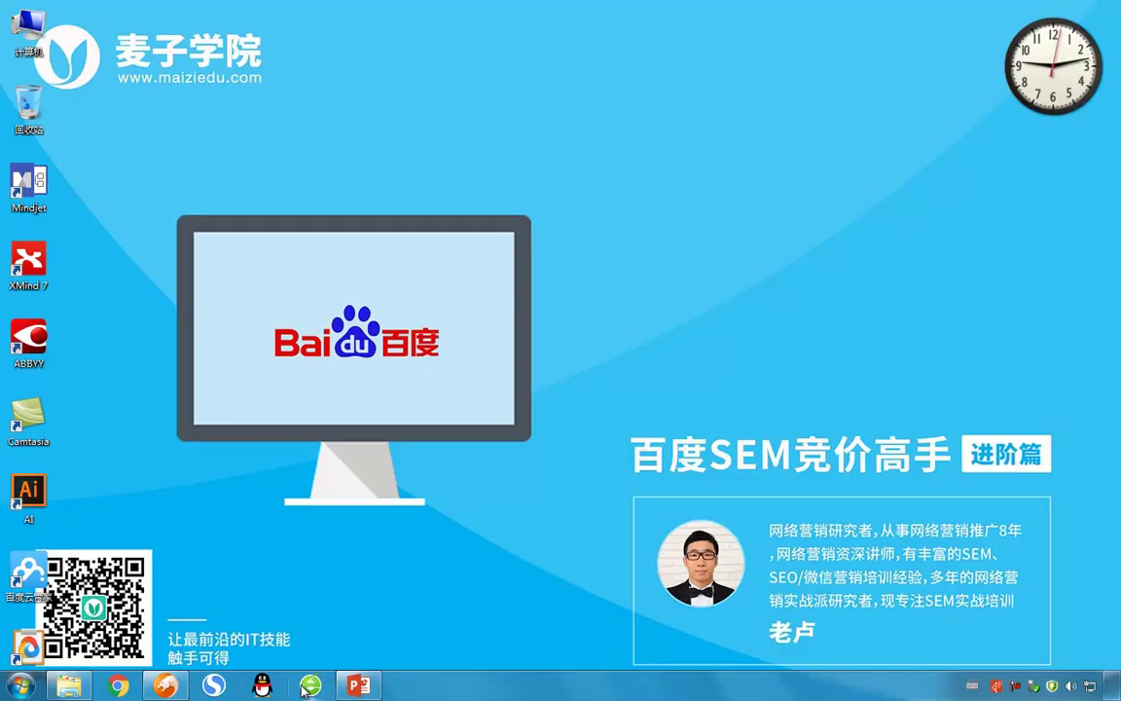
pyautogui.click(164, 689)
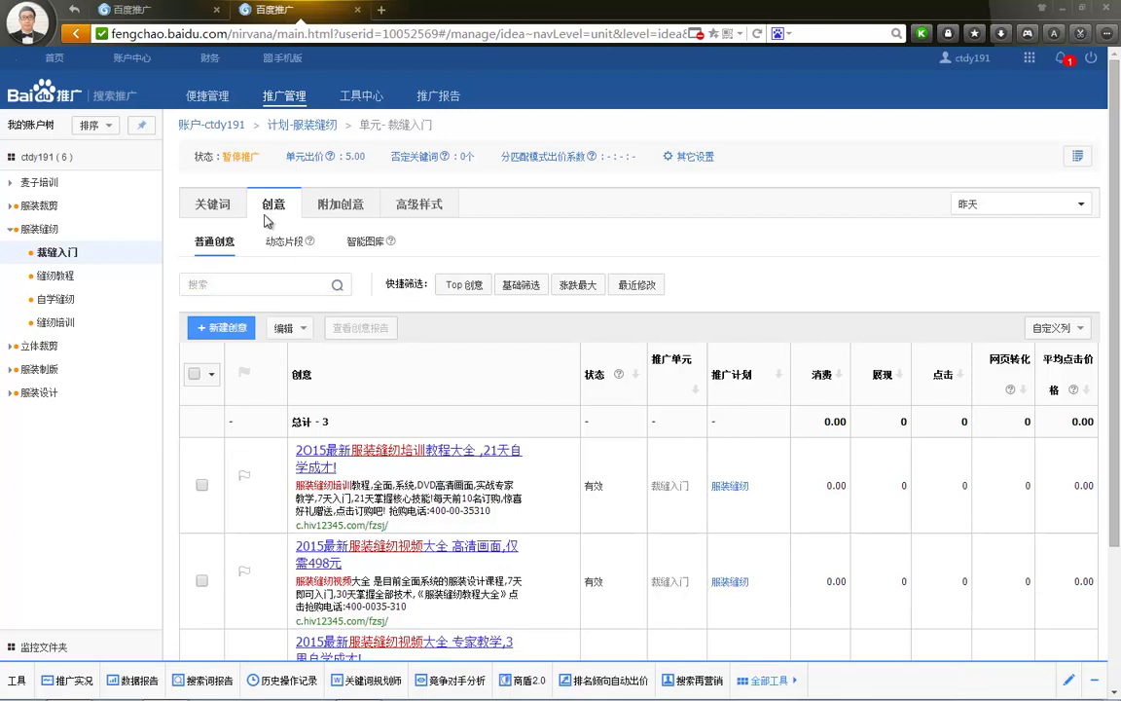
# Open the first creative's display URL c.hiv12345.com/fzsj/ in a new tab to check the landing page, and close that tab.
pyautogui.tripleClick(272, 208)
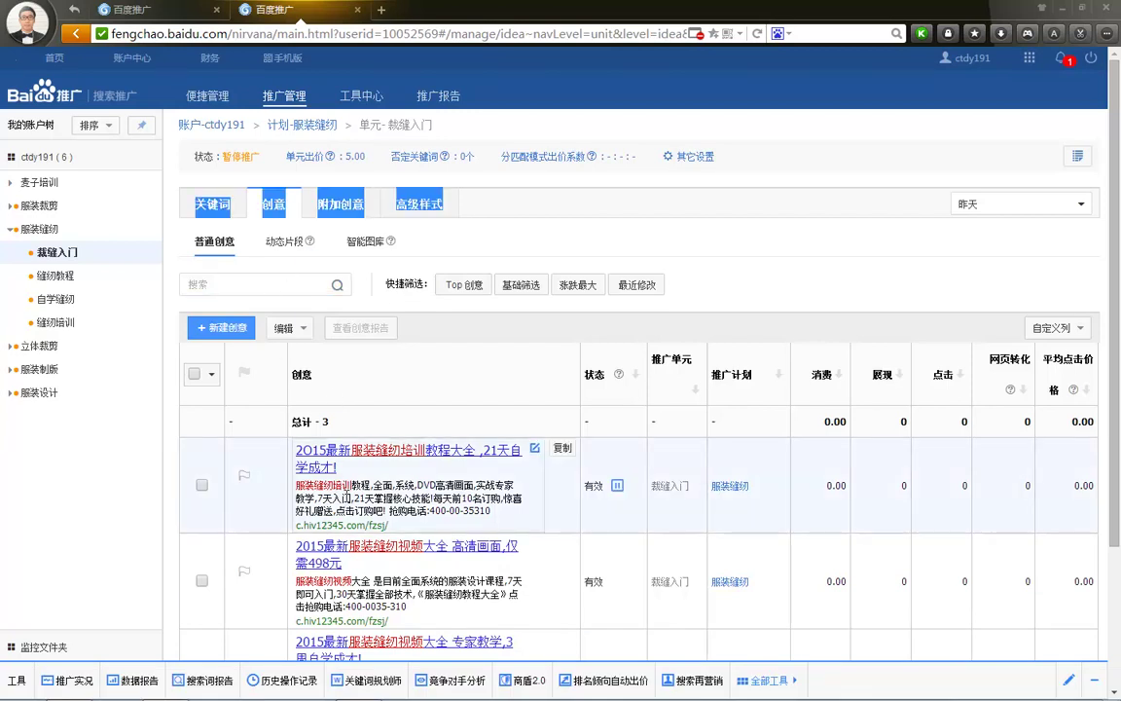
pyautogui.click(353, 474)
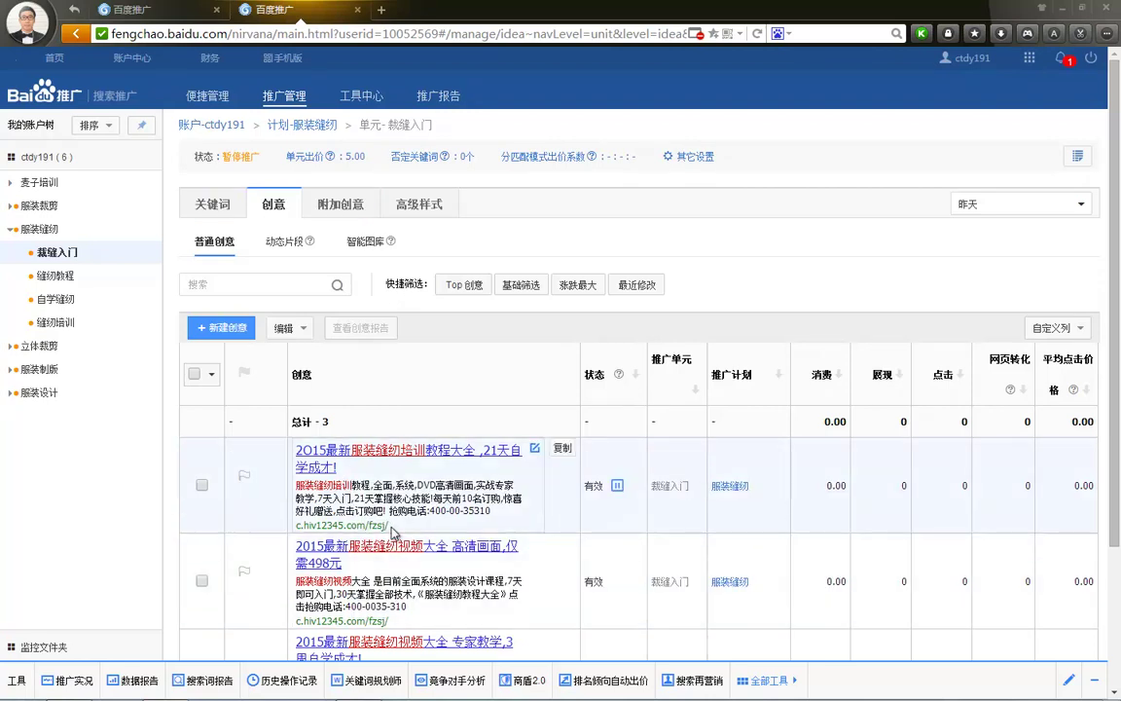
pyautogui.moveTo(393, 530); pyautogui.dragTo(319, 526)
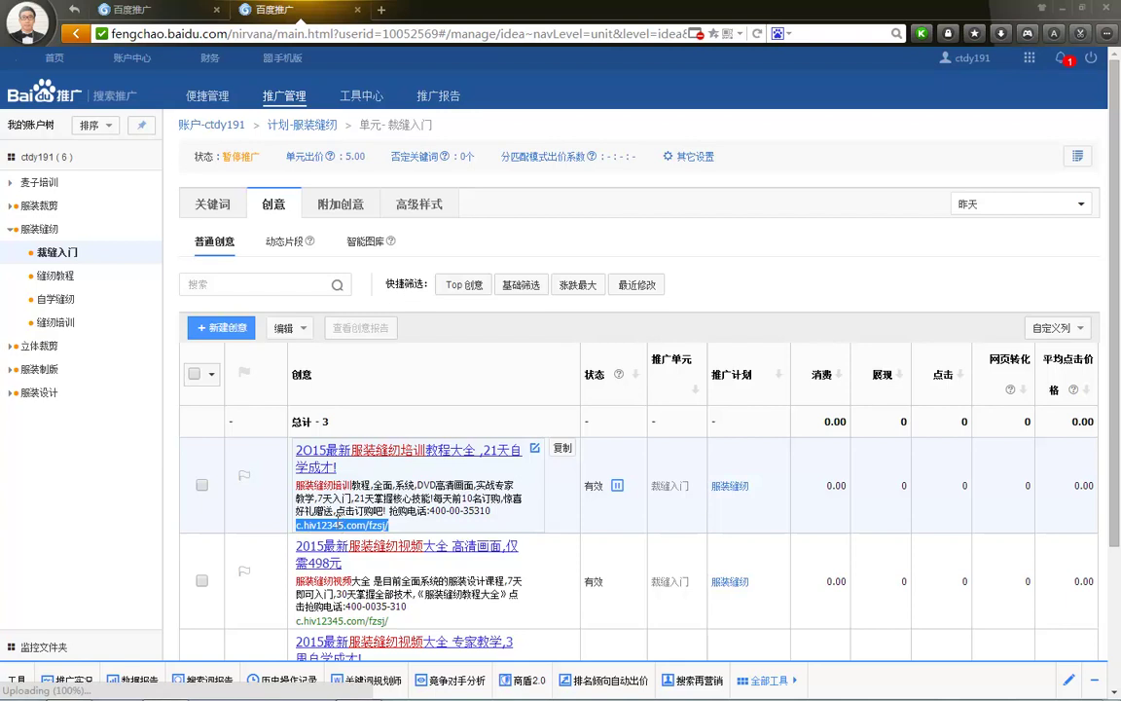
pyautogui.rightClick(300, 523)
pyautogui.click(350, 553)
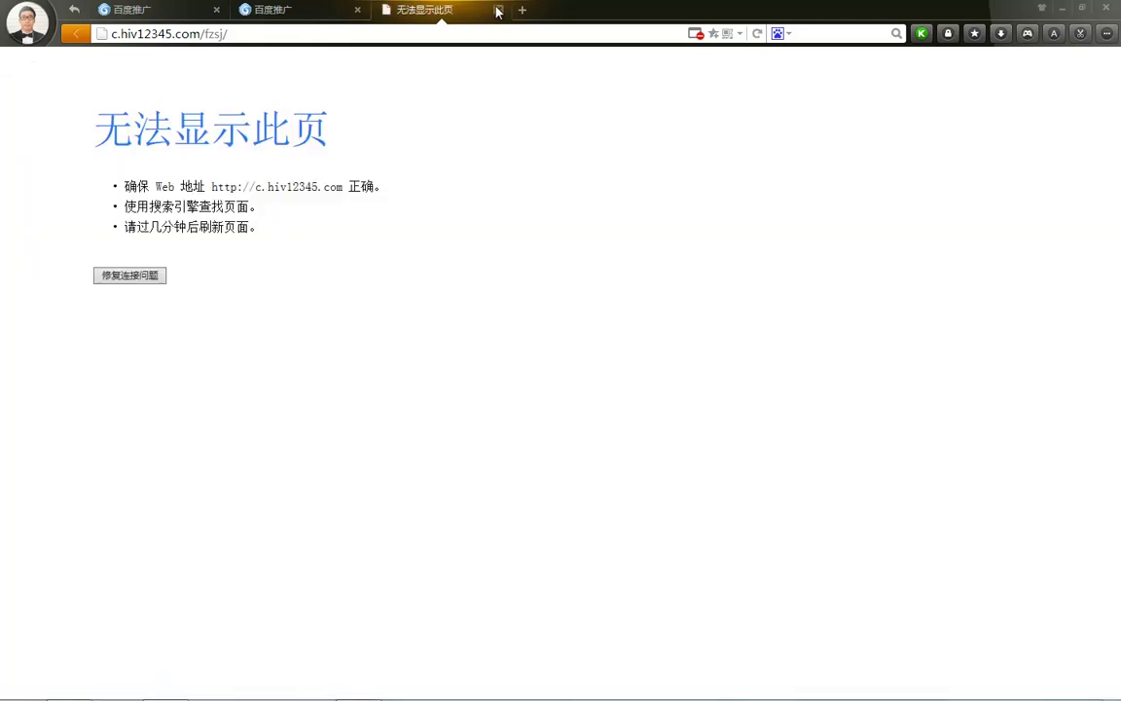
pyautogui.click(498, 9)
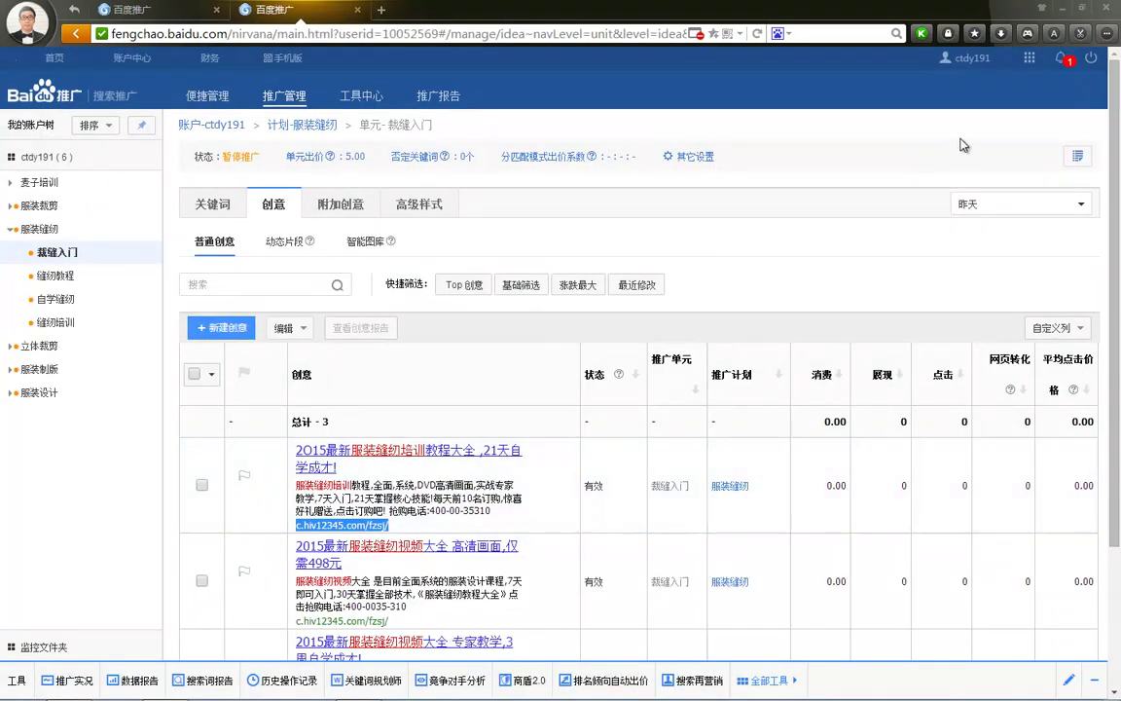
pyautogui.click(1063, 15)
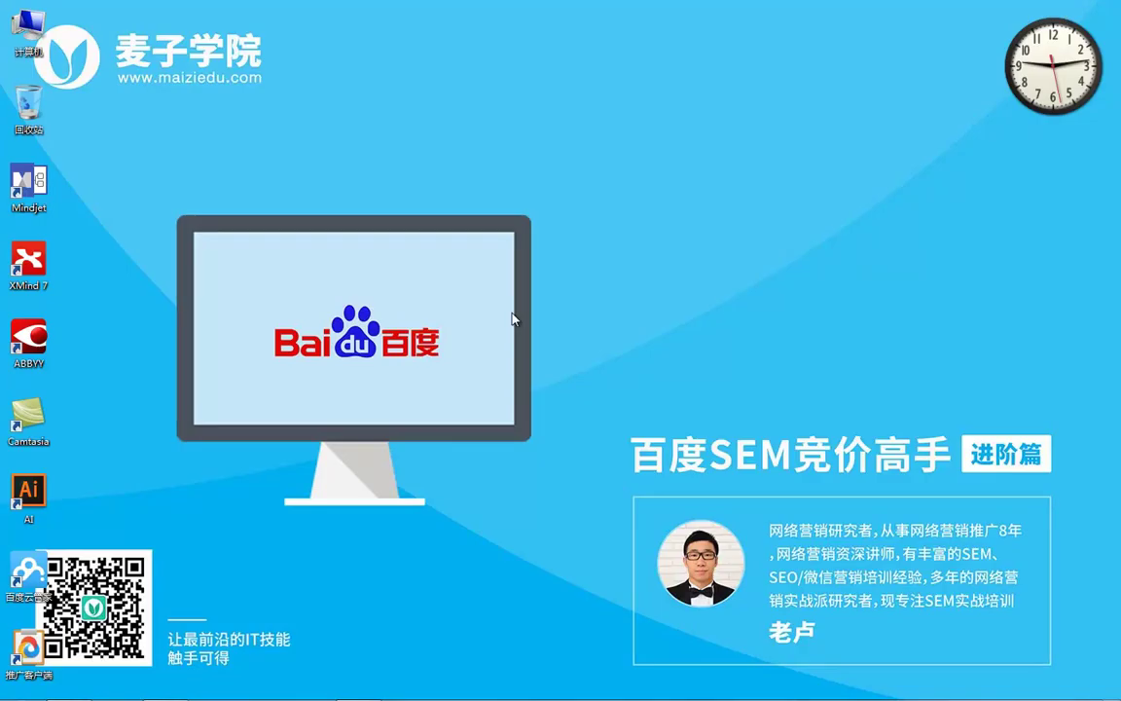
pyautogui.click(178, 692)
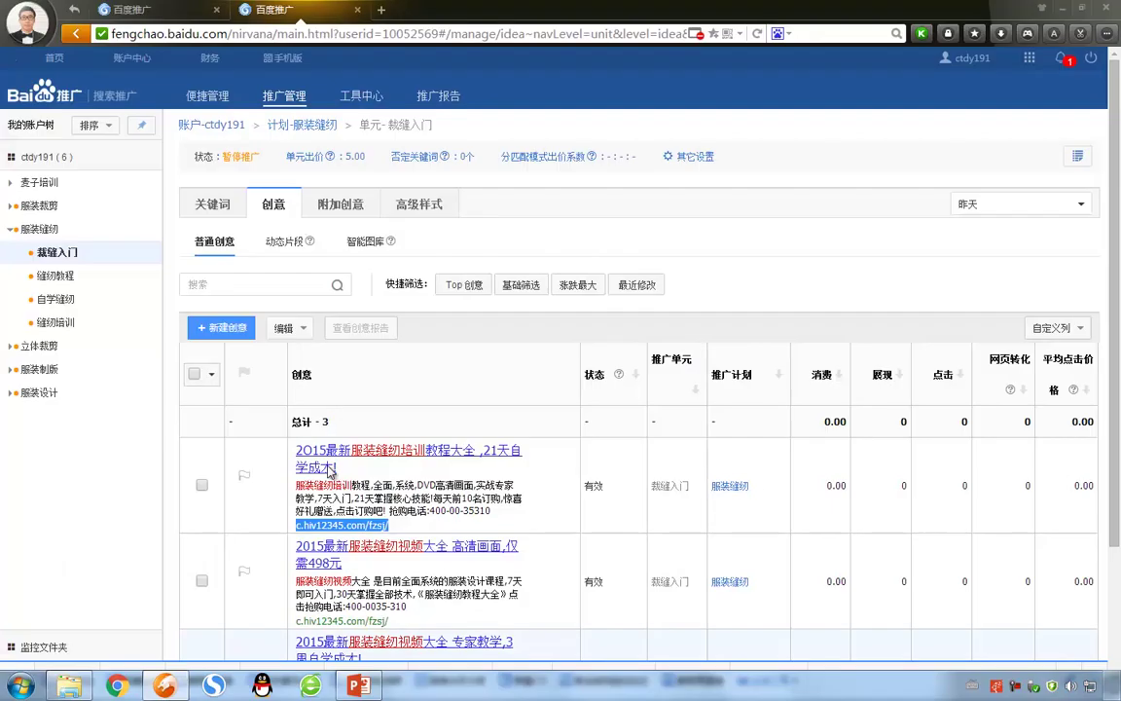
# Search Baidu for 火锅加盟多少钱 from a new browser tab to bring up competitors' ads.
pyautogui.click(381, 10)
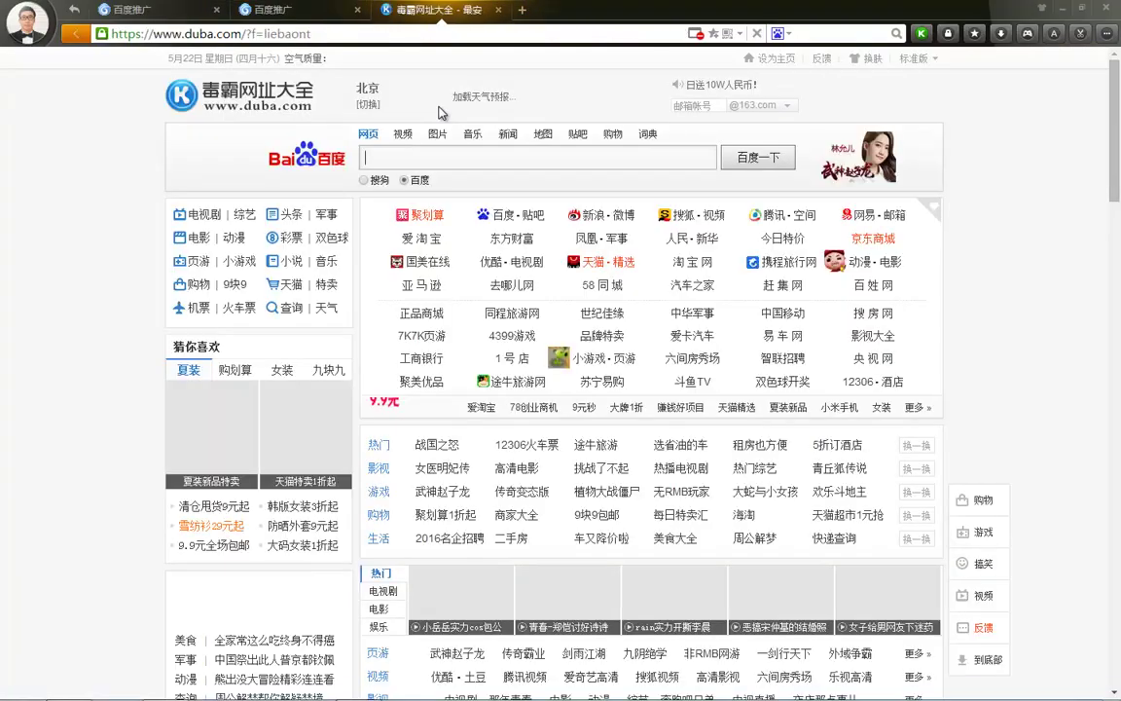
pyautogui.click(381, 159)
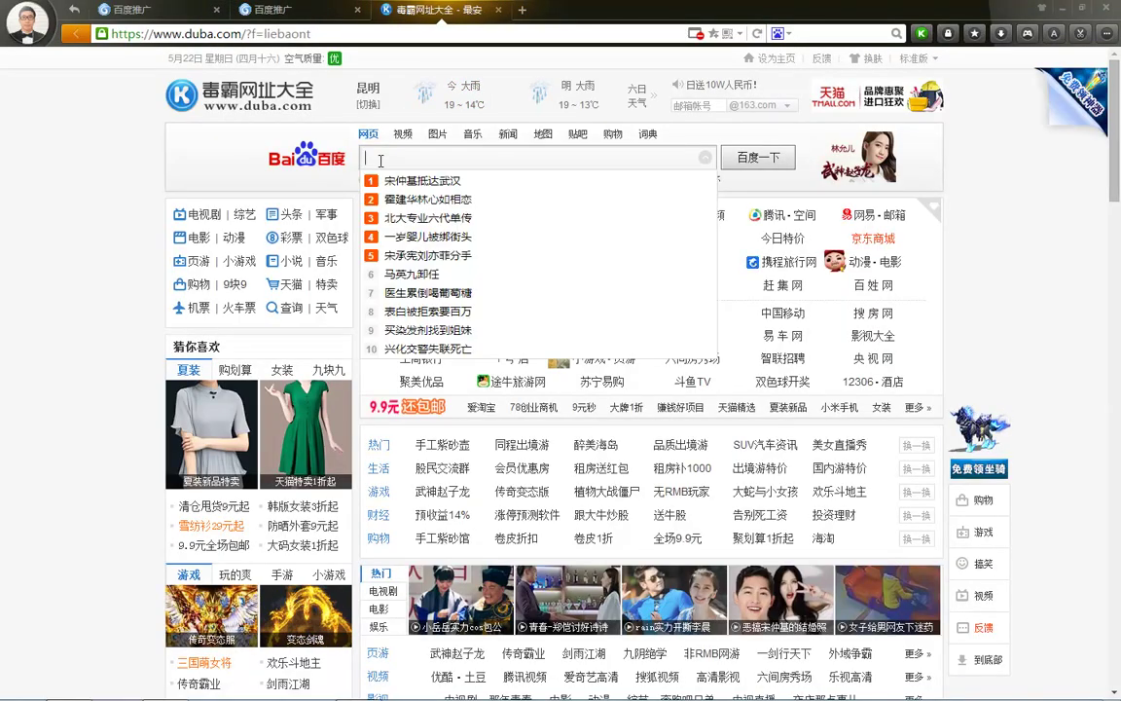
pyautogui.write('huo')
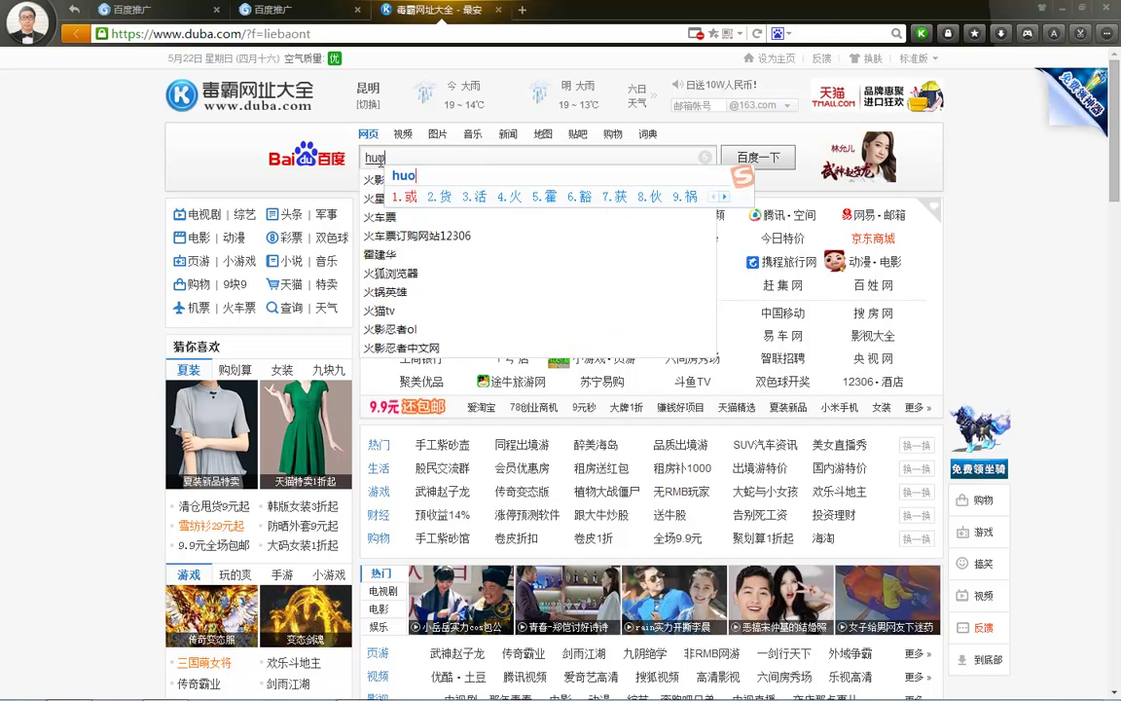
pyautogui.write('guo')
pyautogui.press('space')
pyautogui.write('jiameng')
pyautogui.press('space')
pyautogui.write('dsq')
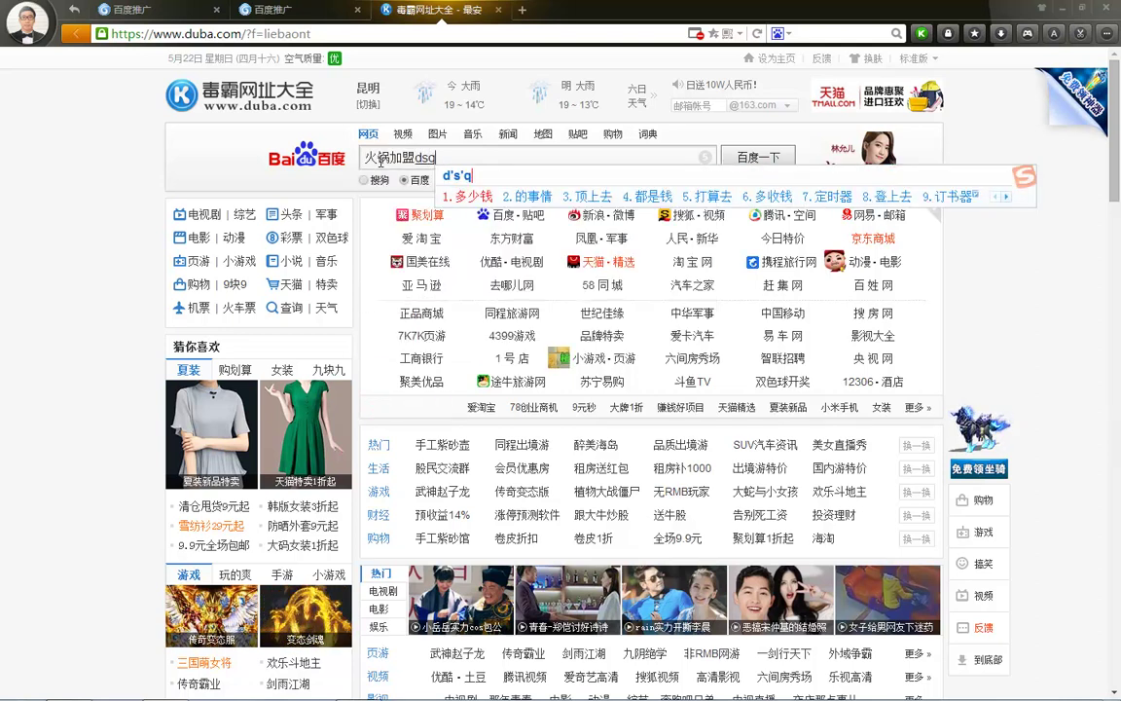
pyautogui.press('space')
pyautogui.press('Return')
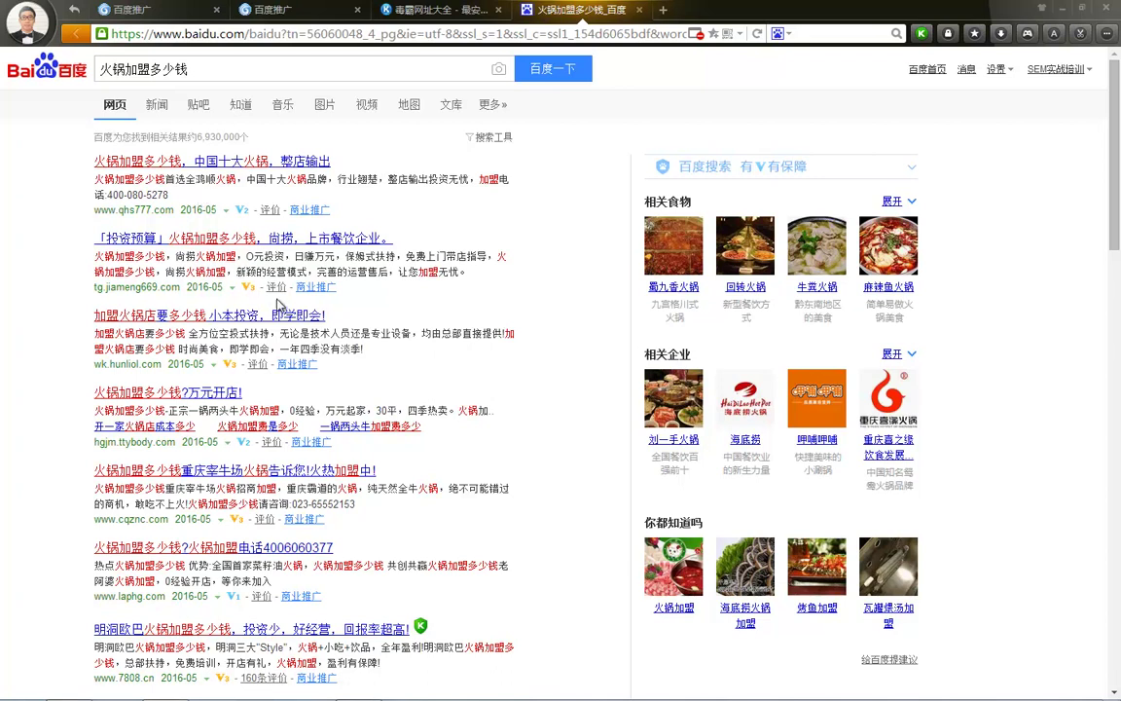
# Open the ad 火锅加盟多少钱?万元开店!, review its landing page down to the message form, and close the page.
pyautogui.click(216, 394)
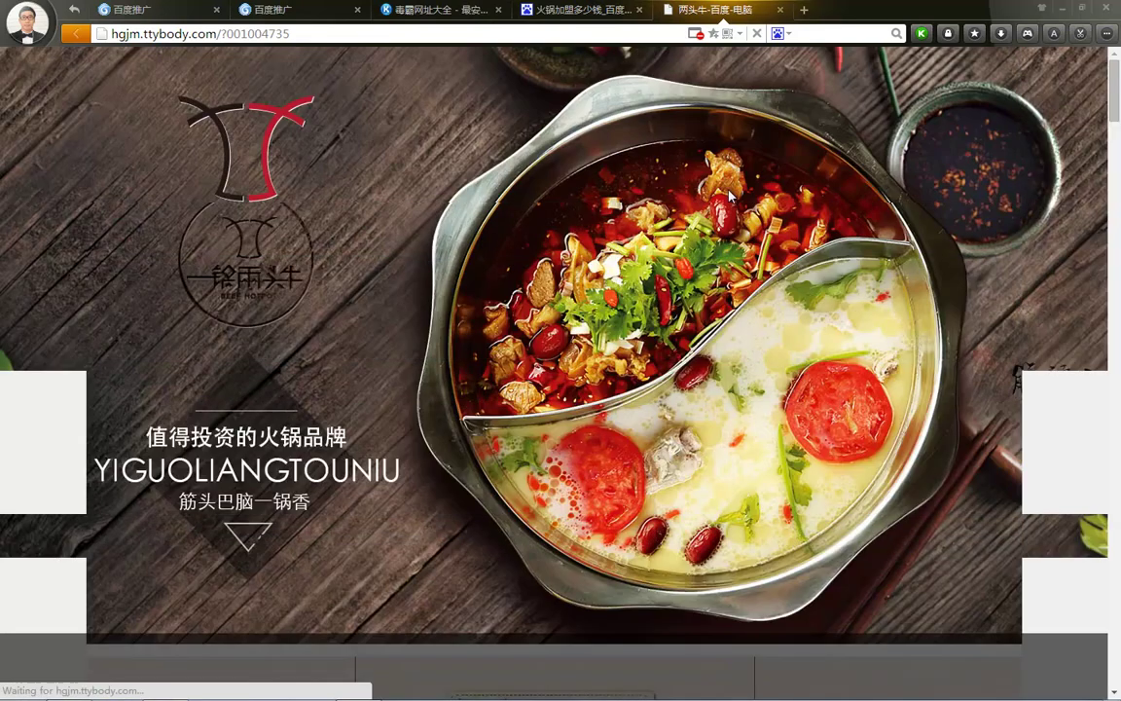
pyautogui.scroll(-10, 504, 276)
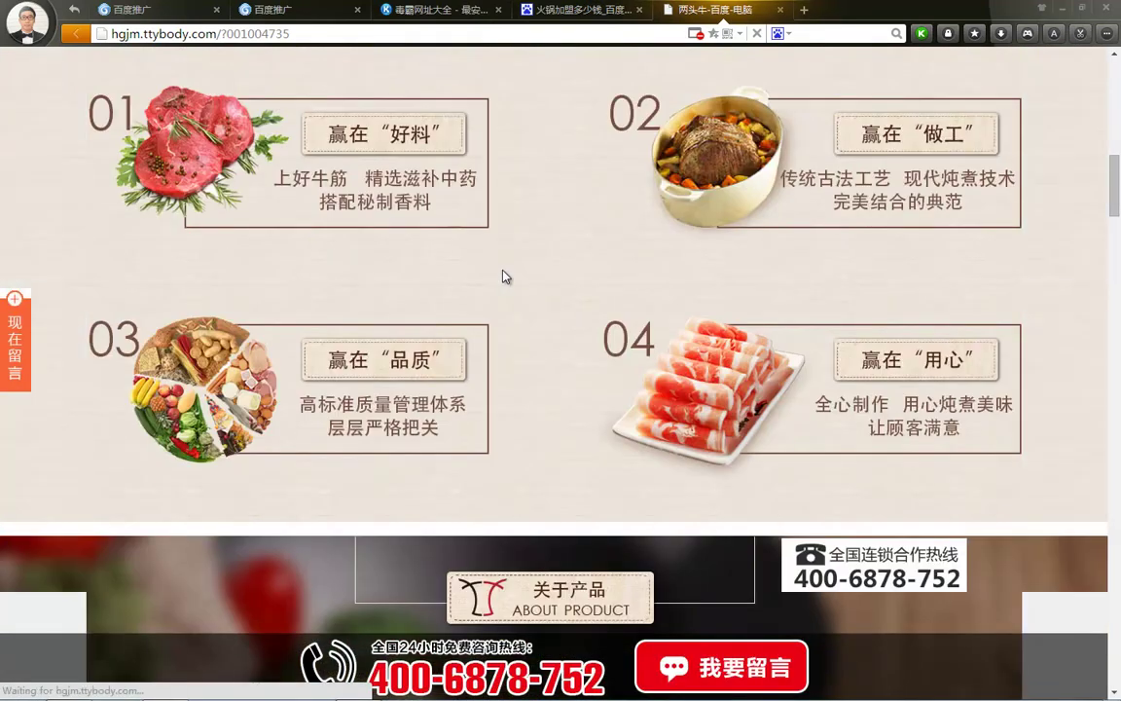
pyautogui.scroll(-15, 504, 276)
pyautogui.scroll(-15, 505, 277)
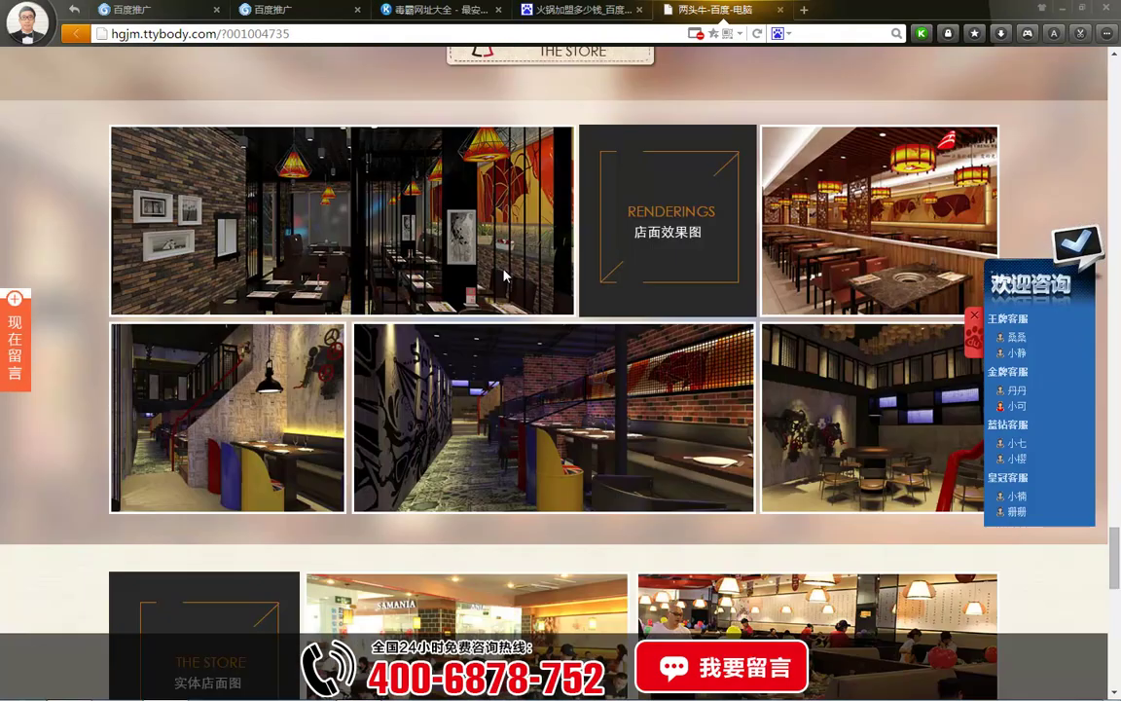
pyautogui.scroll(-10, 505, 277)
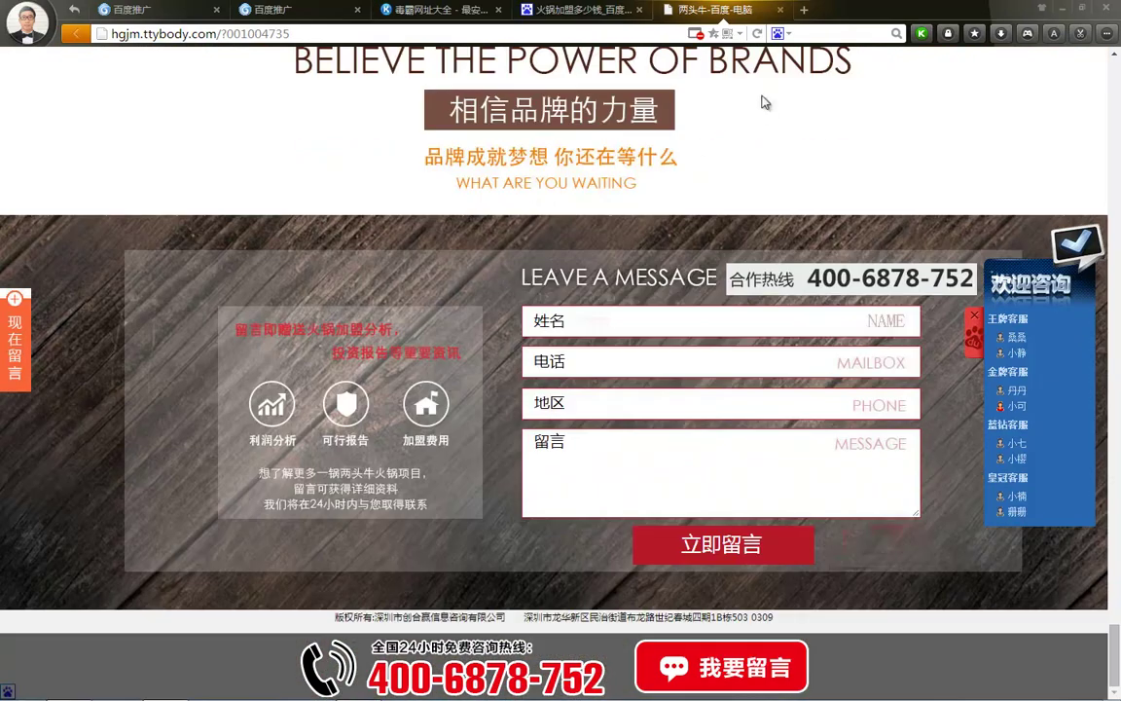
pyautogui.click(779, 10)
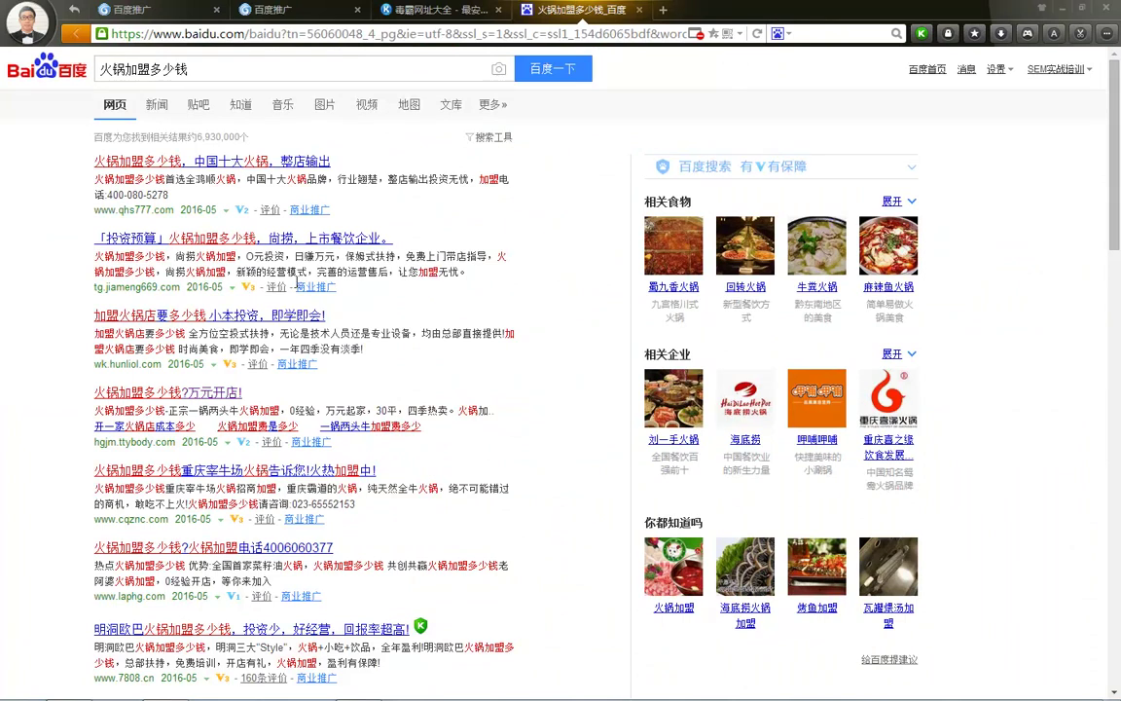
# Open the 尚捞 hotpot ad titled 「投资预算」火锅加盟多少钱, compare its landing page with the search query, and close the page.
pyautogui.click(250, 236)
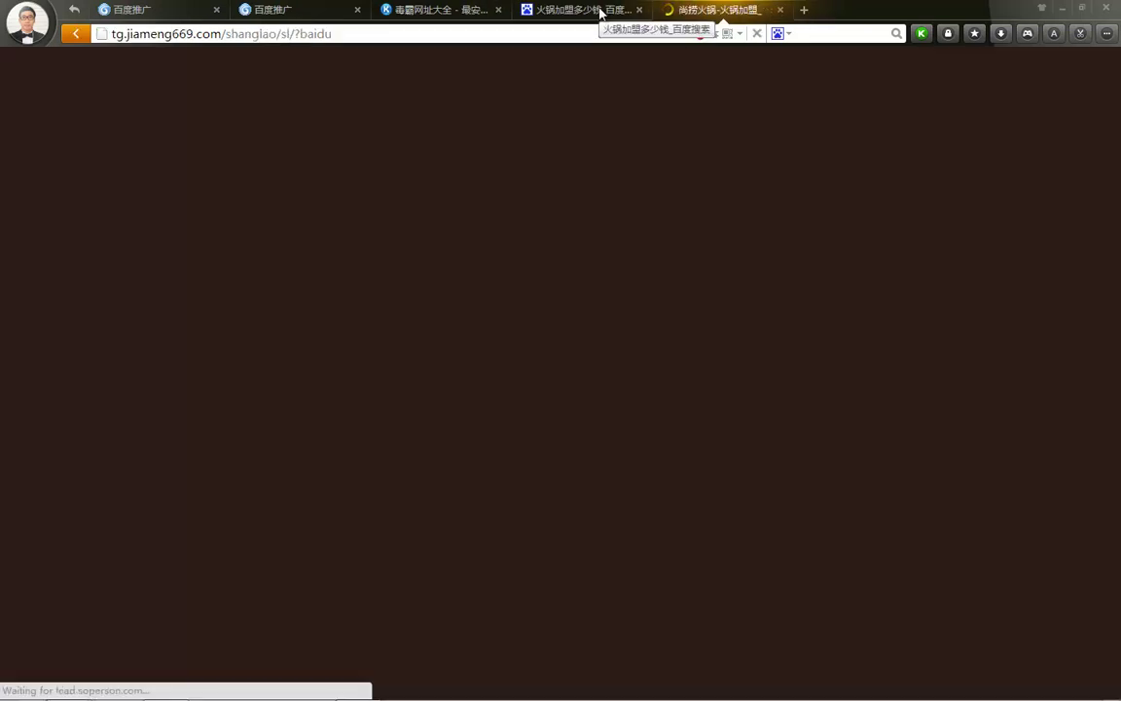
pyautogui.click(595, 12)
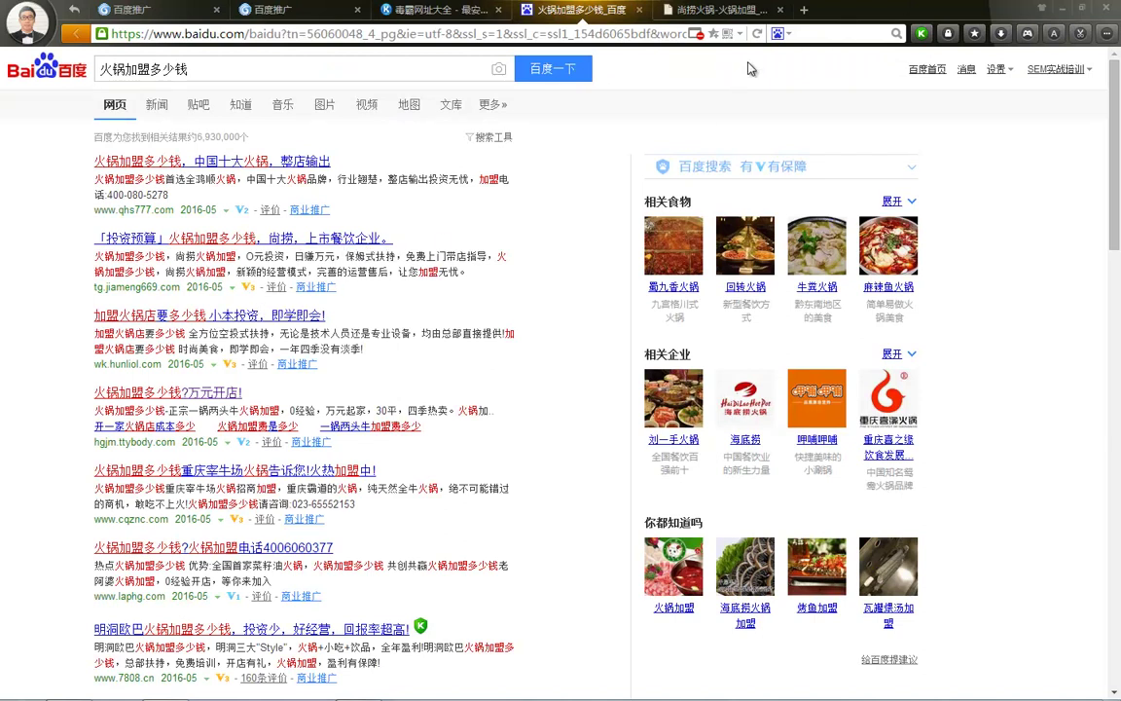
pyautogui.click(725, 12)
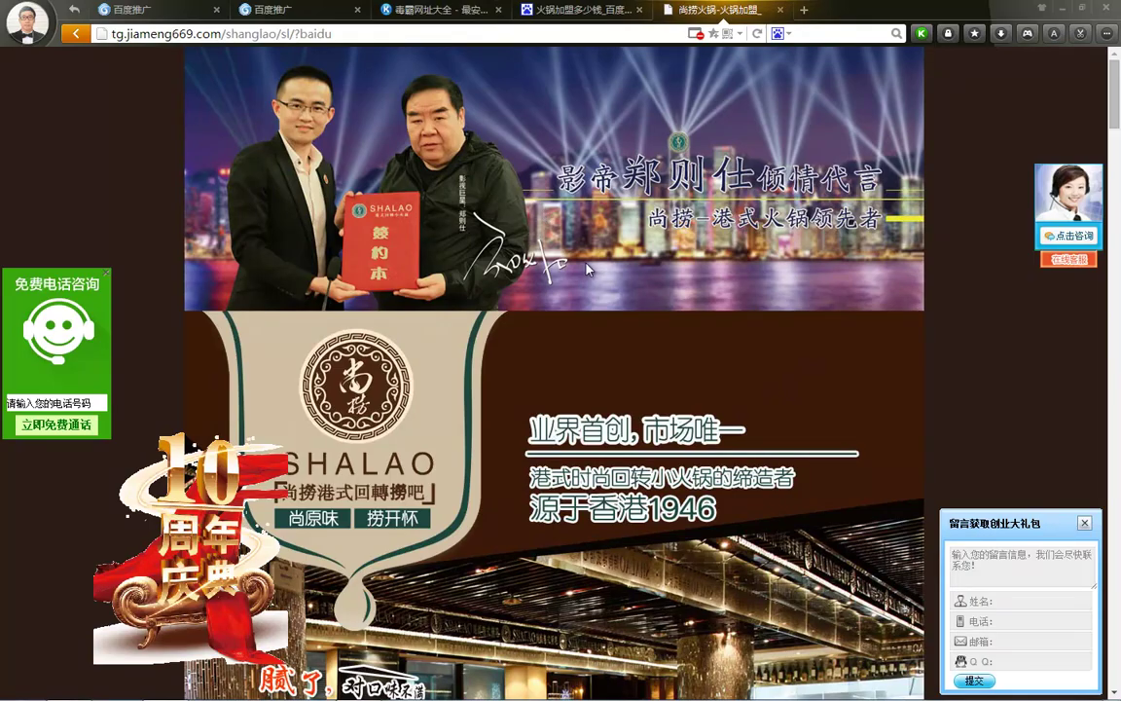
pyautogui.scroll(-15, 587, 269)
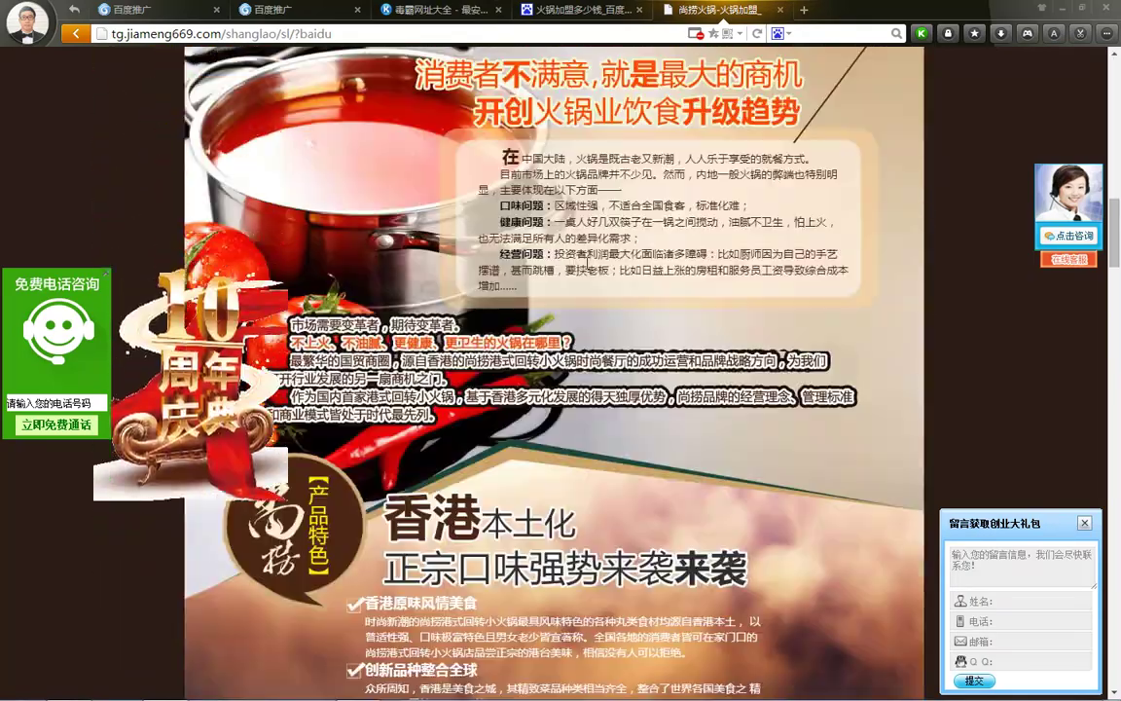
pyautogui.scroll(-5, 587, 263)
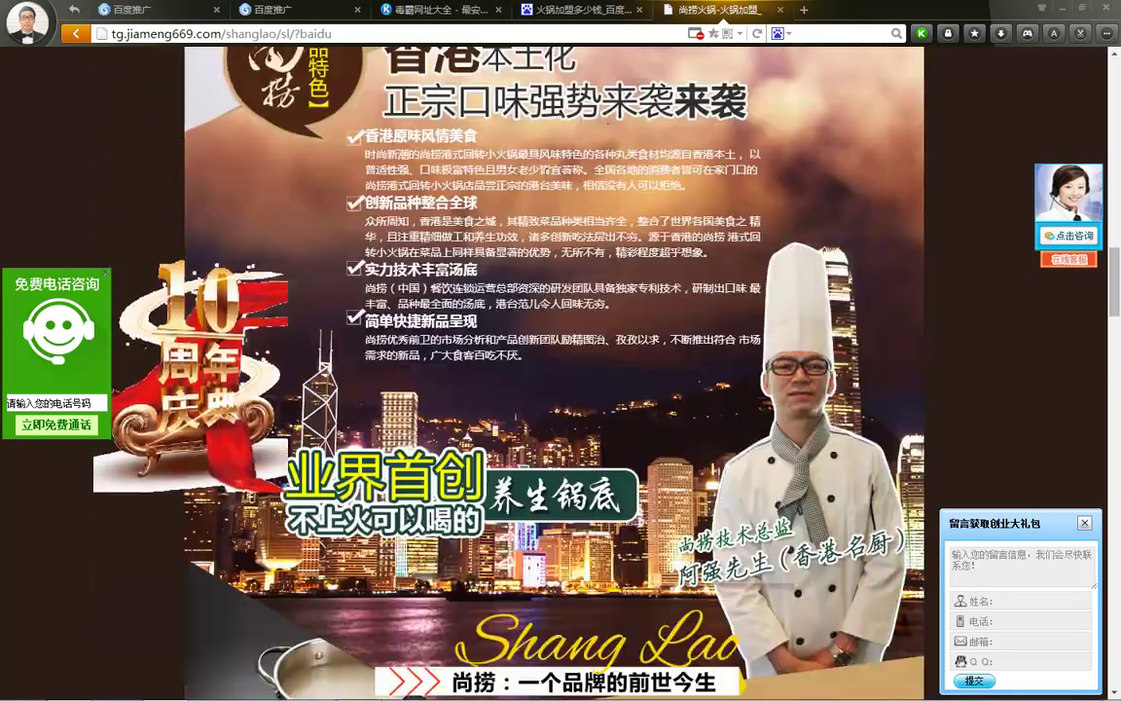
pyautogui.scroll(-12, 540, 199)
pyautogui.scroll(-12, 540, 200)
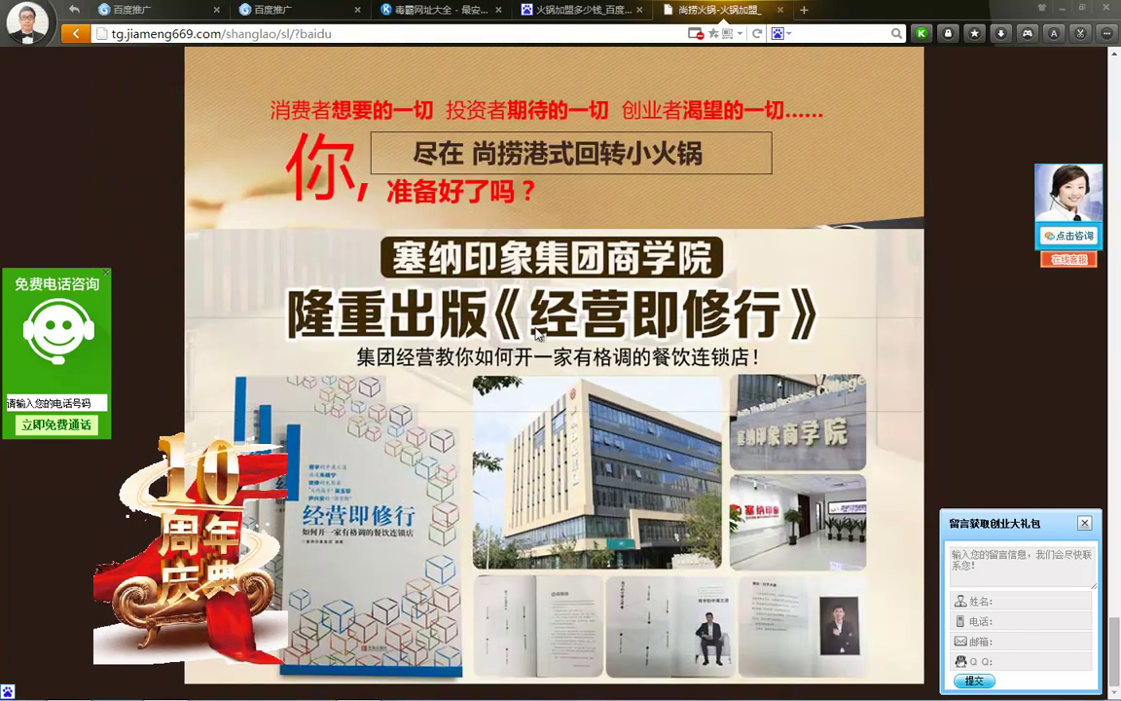
pyautogui.click(780, 10)
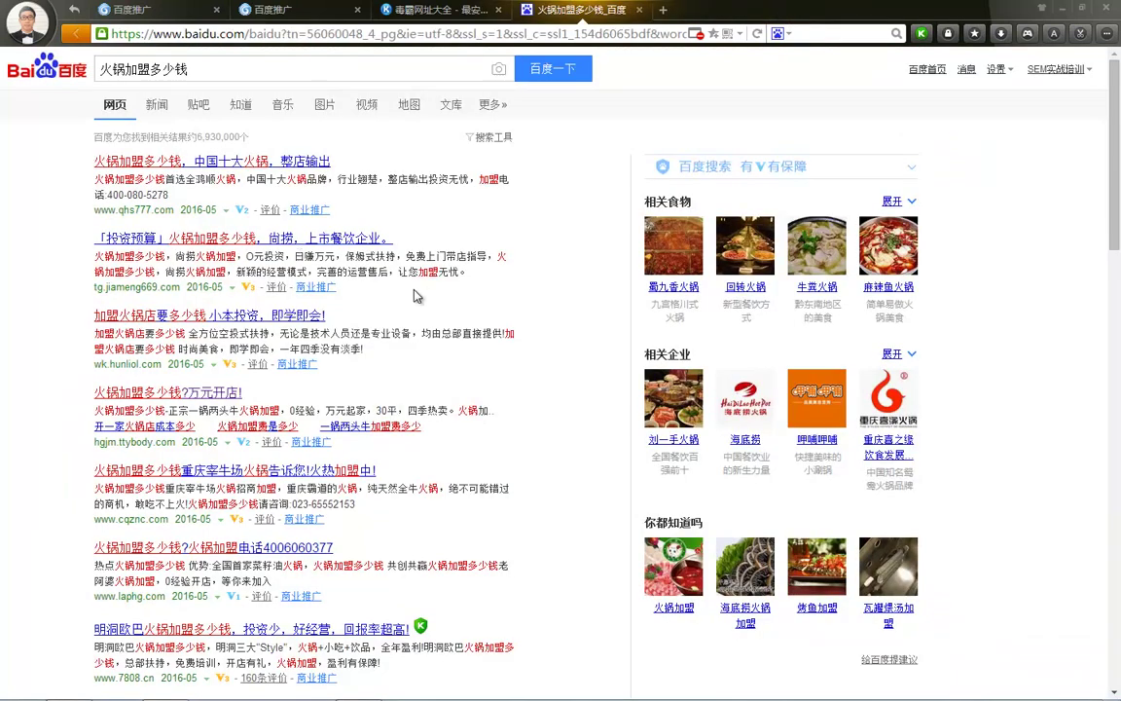
# Open the 鹿肉火锅加盟 ad, compare its landing page with the search query, and close it along with both search-related tabs.
pyautogui.scroll(-4, 417, 295)
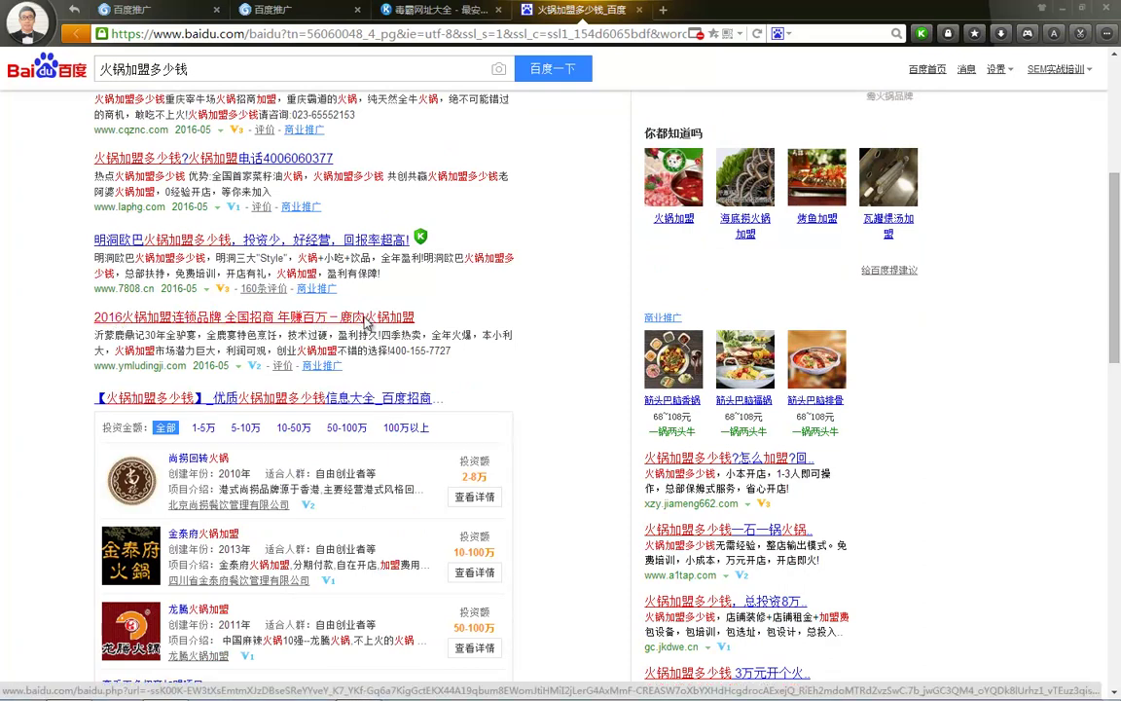
pyautogui.click(367, 325)
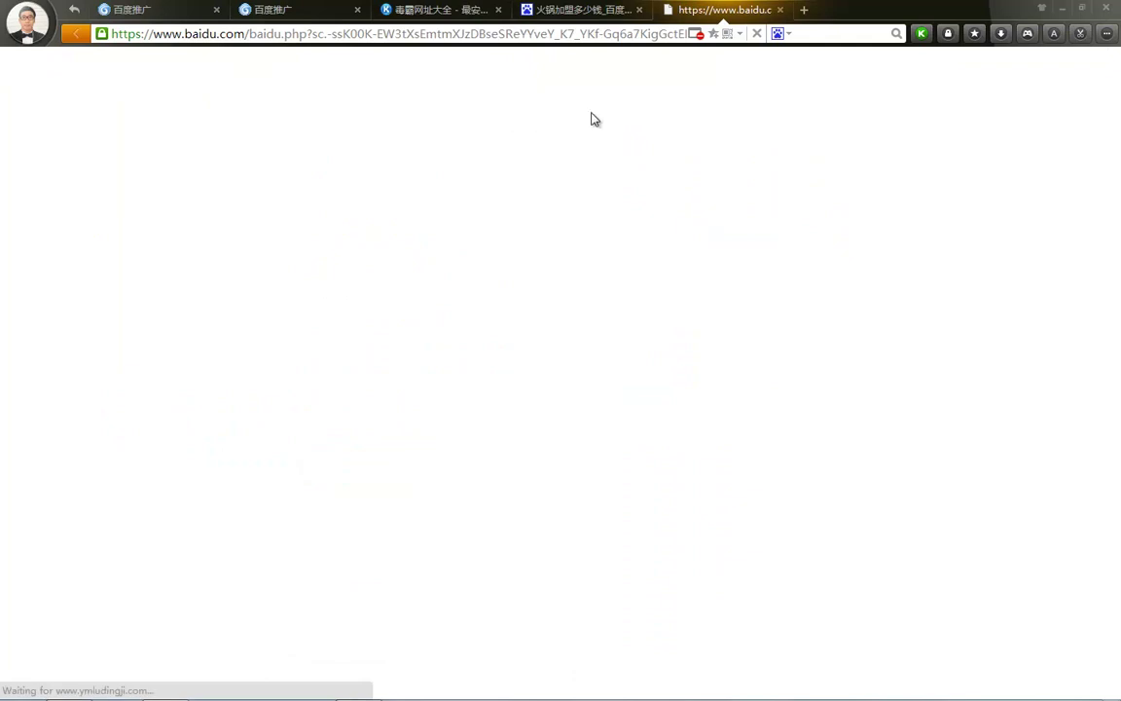
pyautogui.click(582, 10)
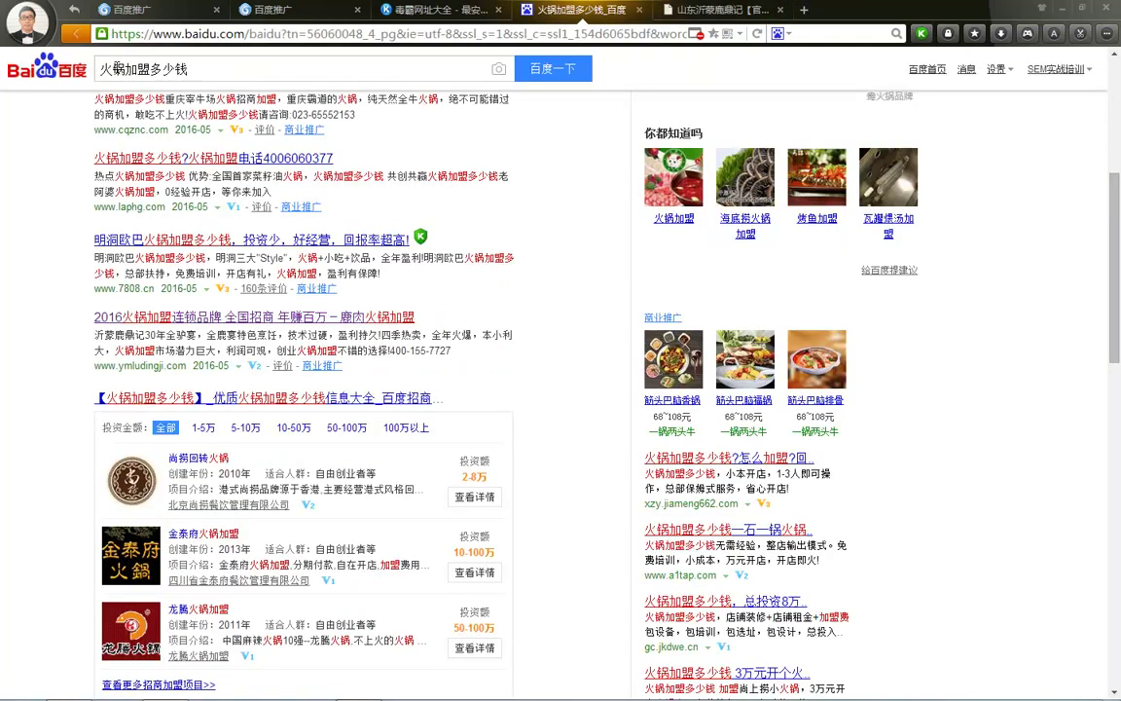
pyautogui.click(711, 10)
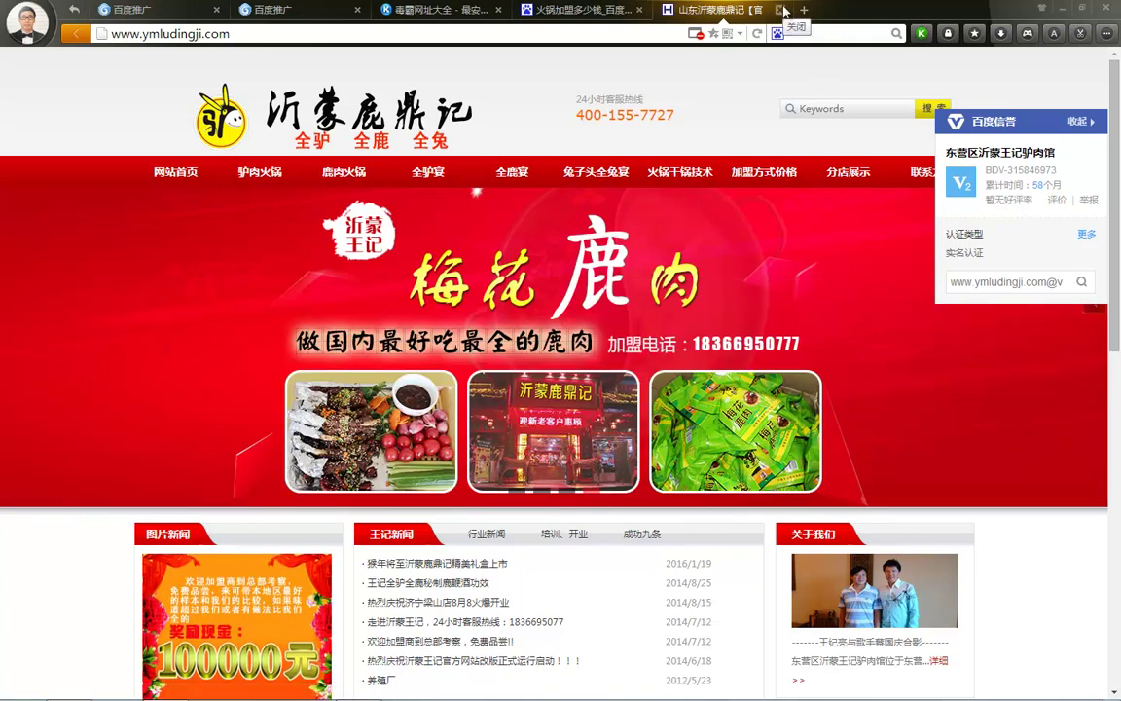
pyautogui.scroll(-10, 680, 242)
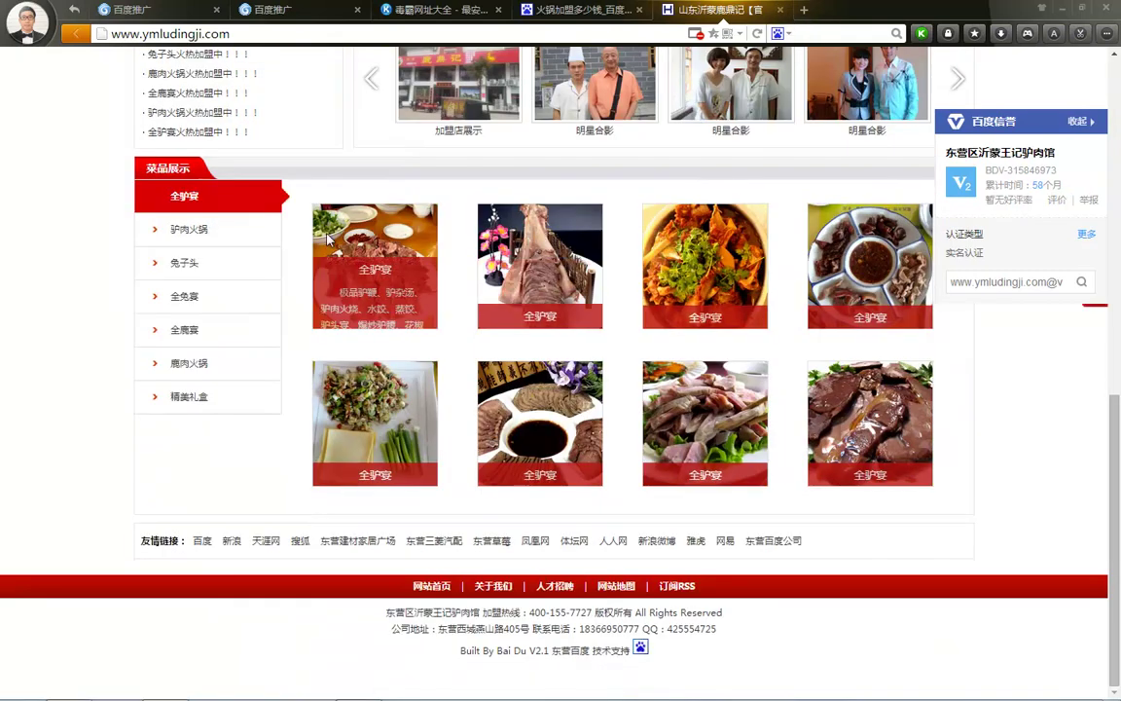
pyautogui.scroll(4, 660, 86)
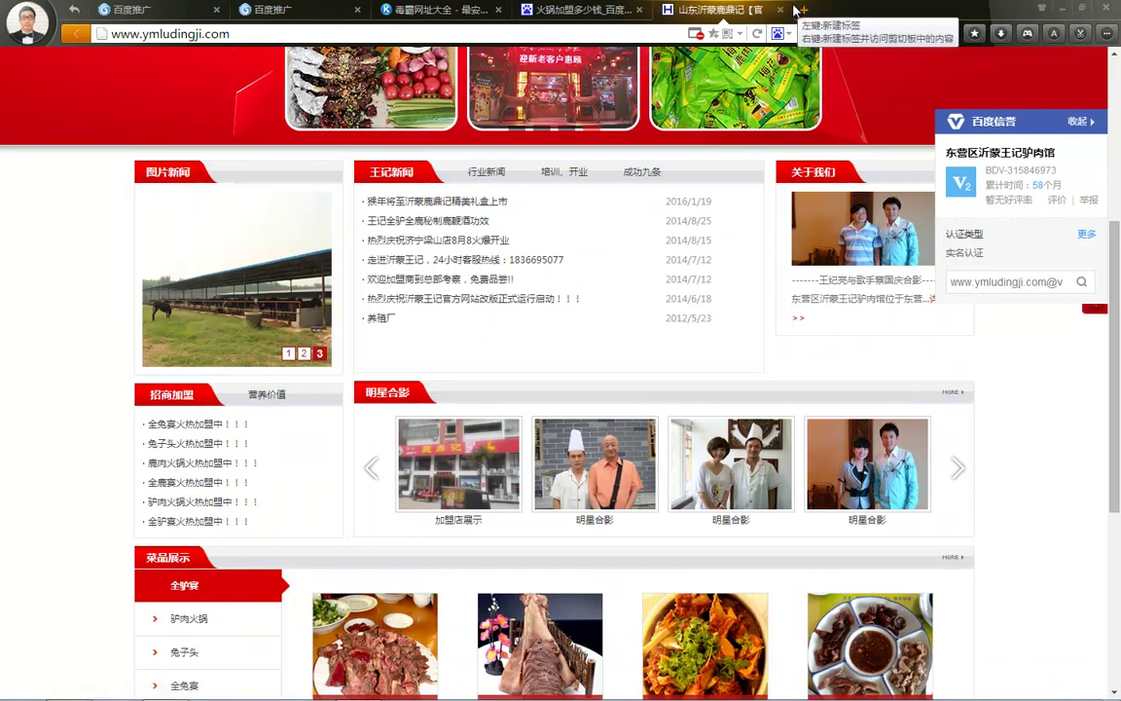
pyautogui.click(782, 10)
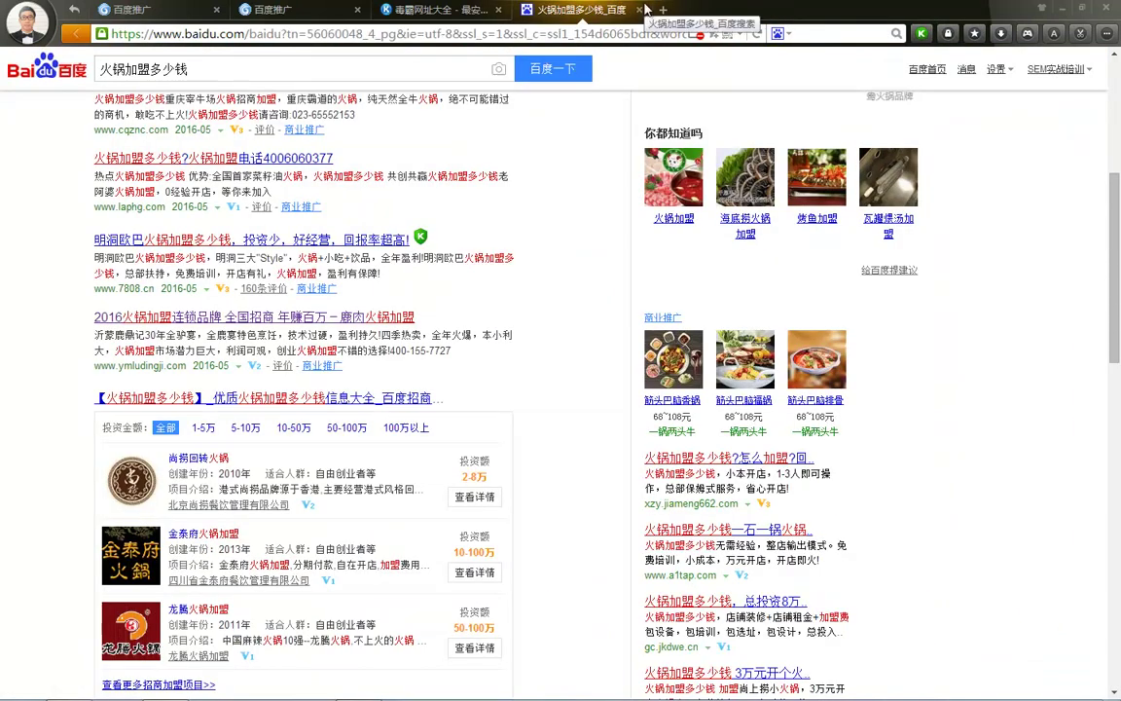
pyautogui.click(642, 11)
pyautogui.click(499, 10)
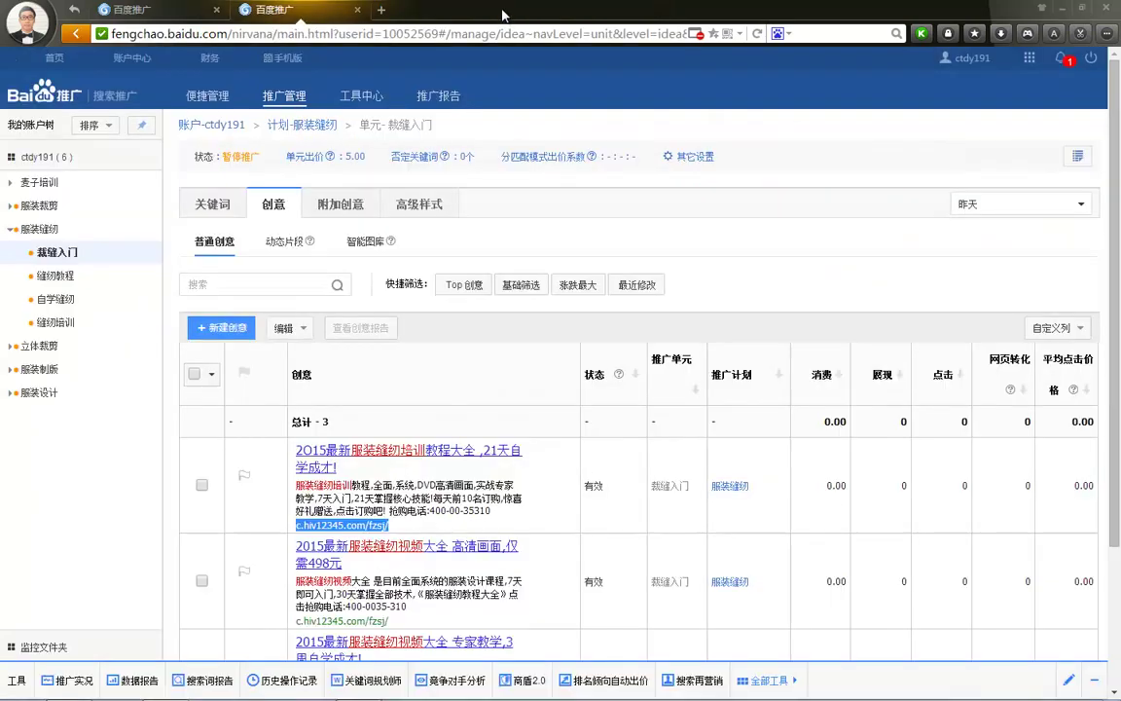
# Switch to PowerPoint to review the slide of bounce-rate causes and solutions, and return to the browser's promotion page.
pyautogui.press('super+d')
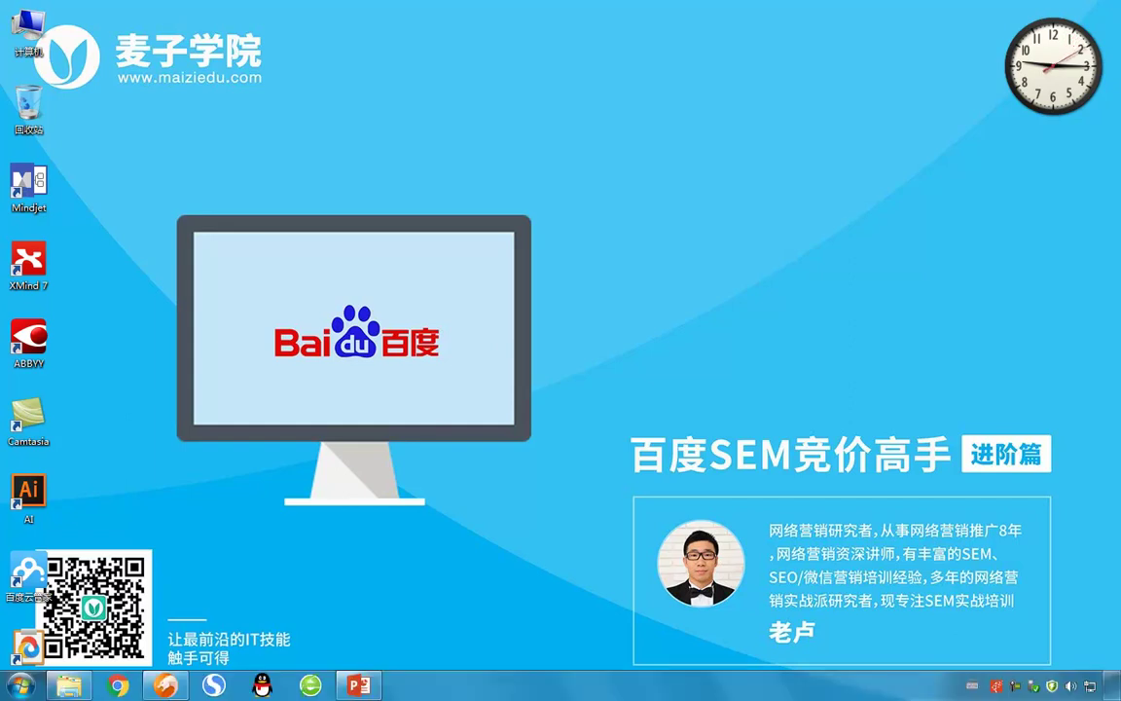
pyautogui.click(374, 689)
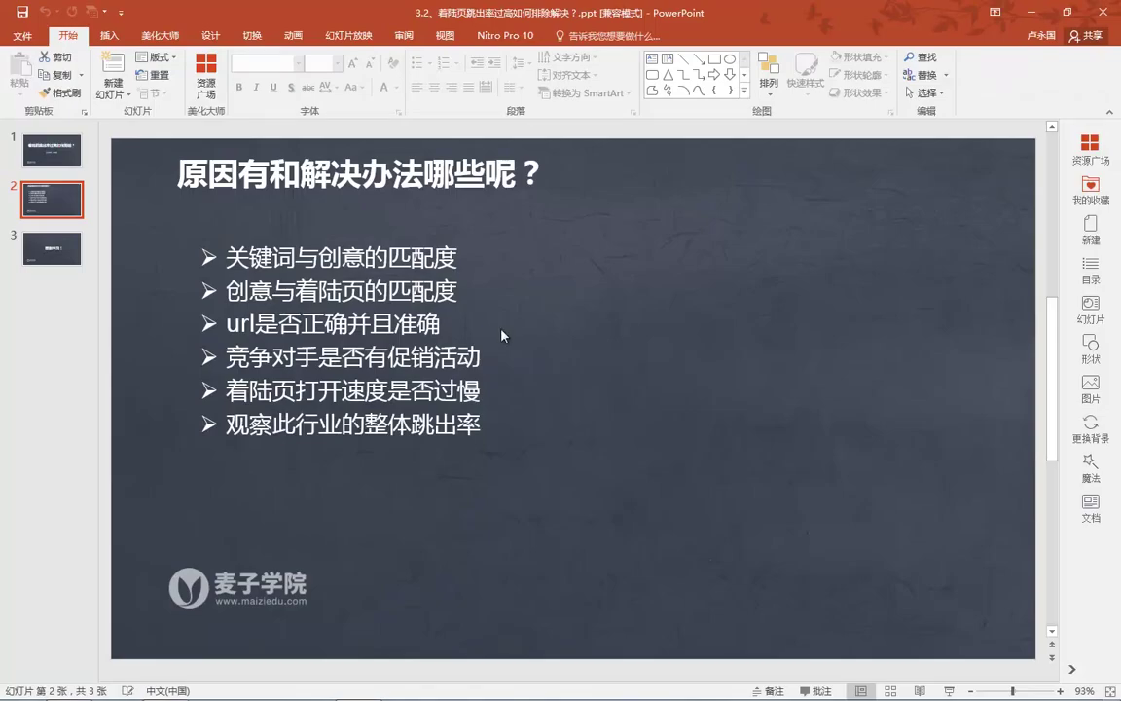
pyautogui.click(1030, 11)
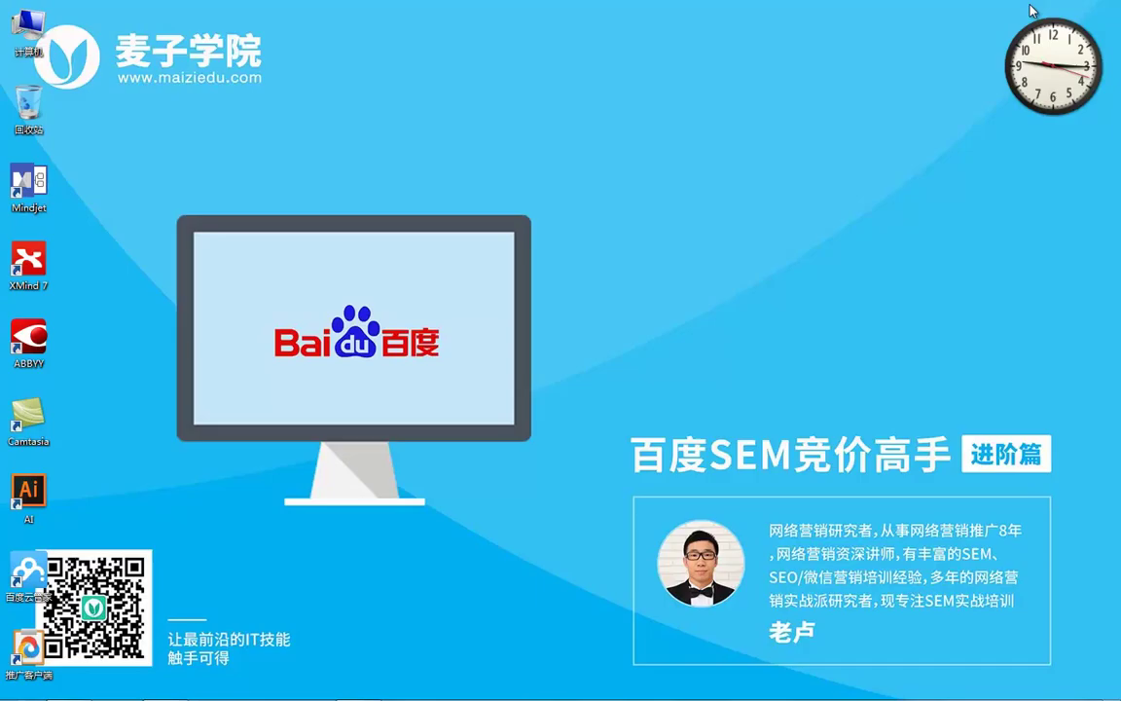
pyautogui.moveTo(165, 690)
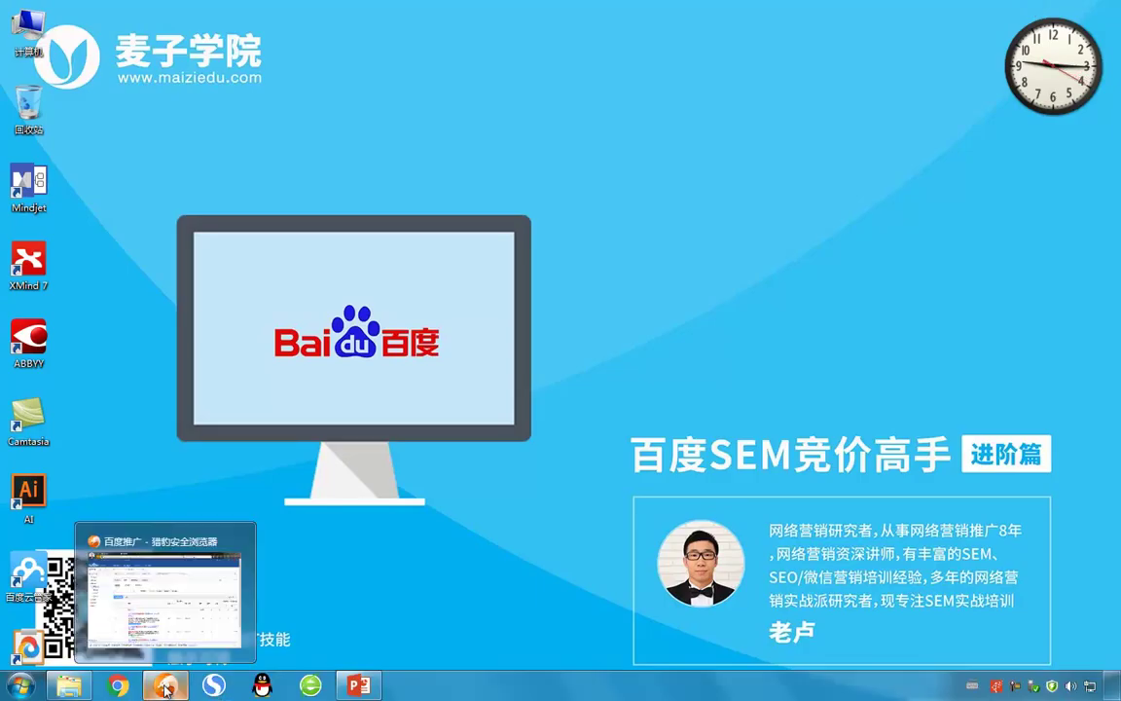
pyautogui.click(152, 623)
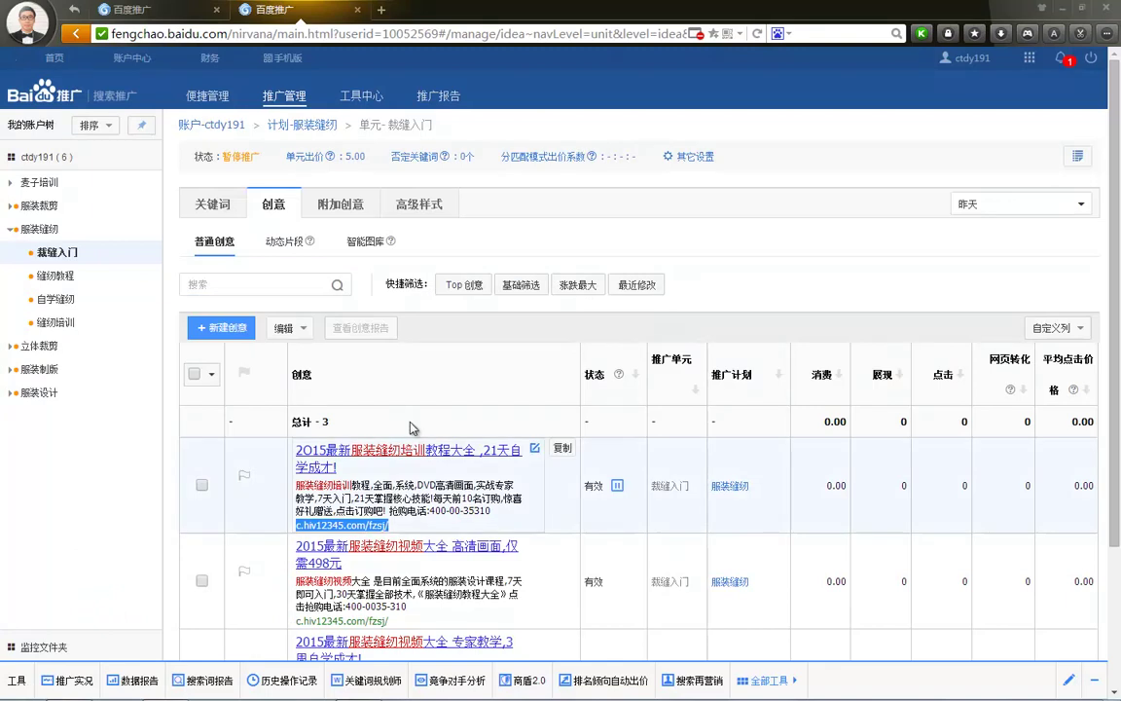
# Examine the creatives of the 裁缝入门 unit and highlight the display URL of the first one.
pyautogui.scroll(-2, 396, 443)
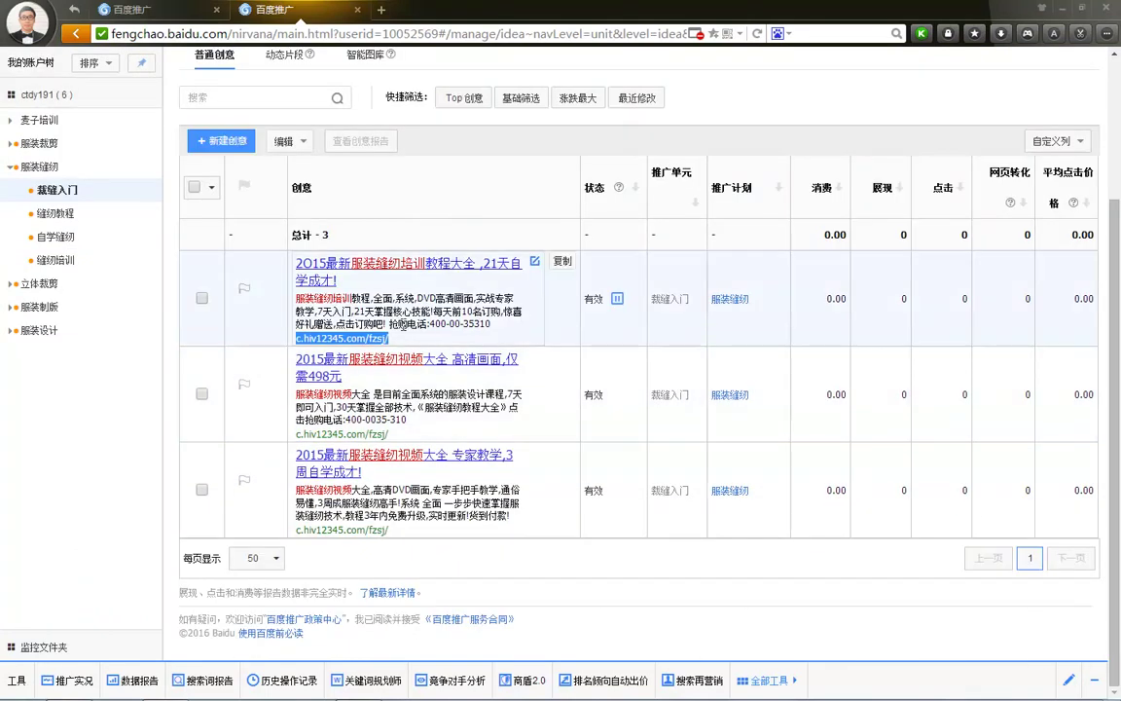
pyautogui.moveTo(375, 338)
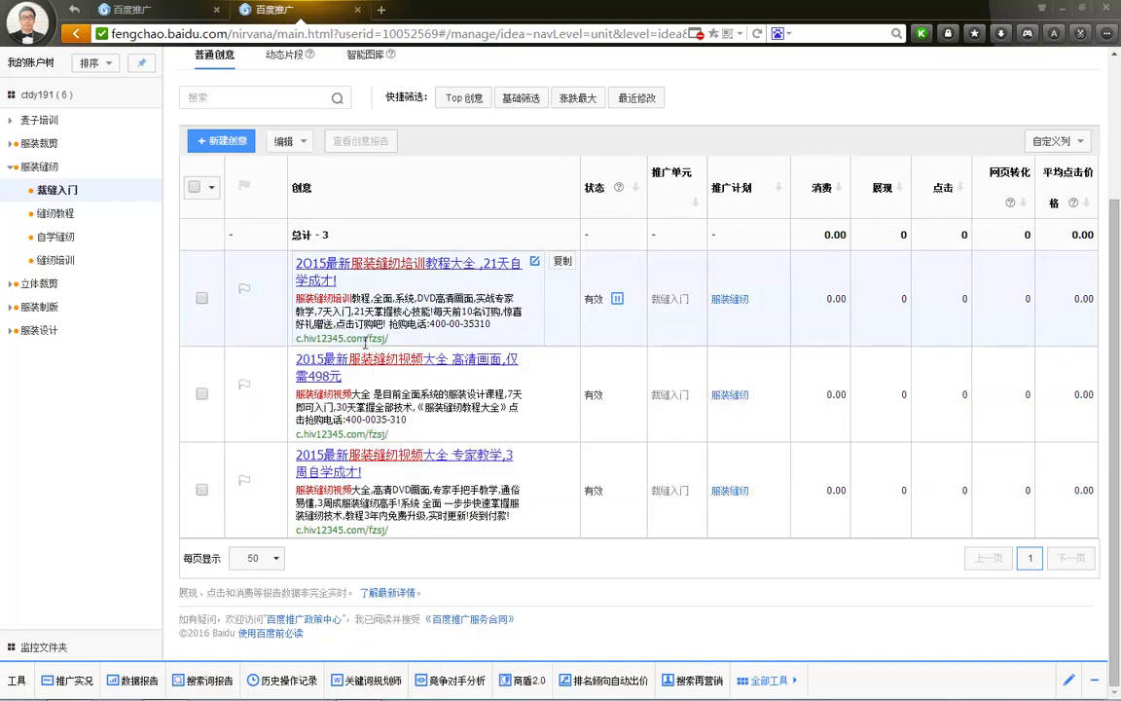
pyautogui.moveTo(389, 339); pyautogui.dragTo(303, 339)
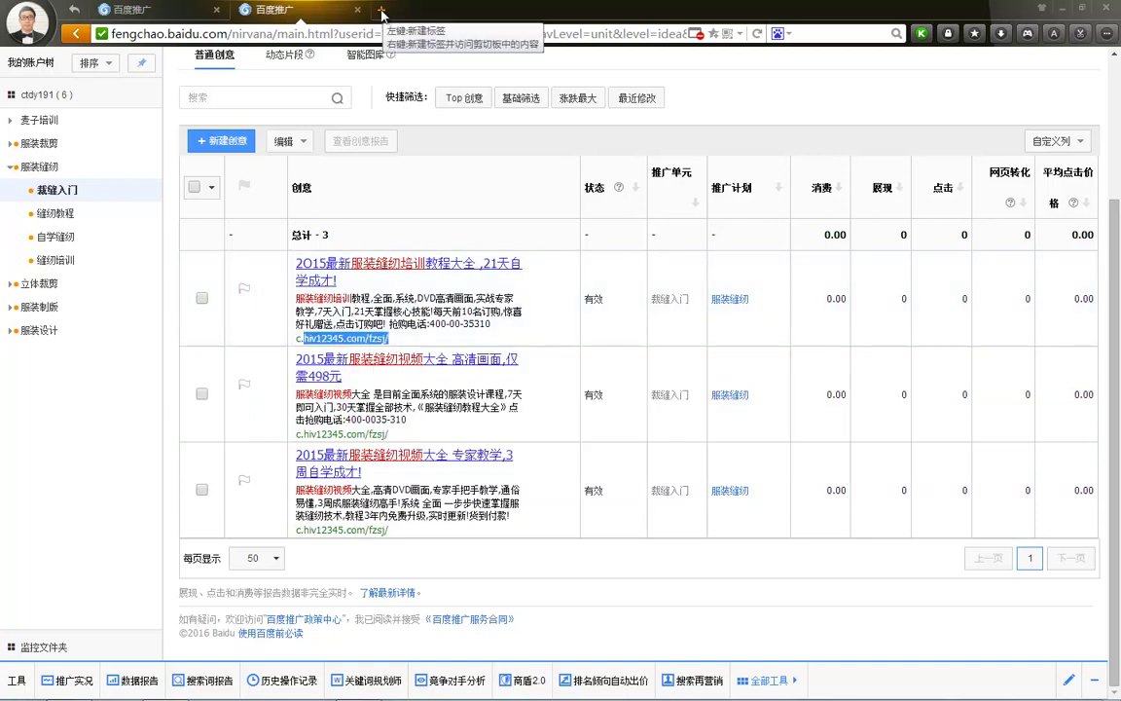
# Search Baidu from a new browser page for HTTP状态吗.
pyautogui.click(381, 11)
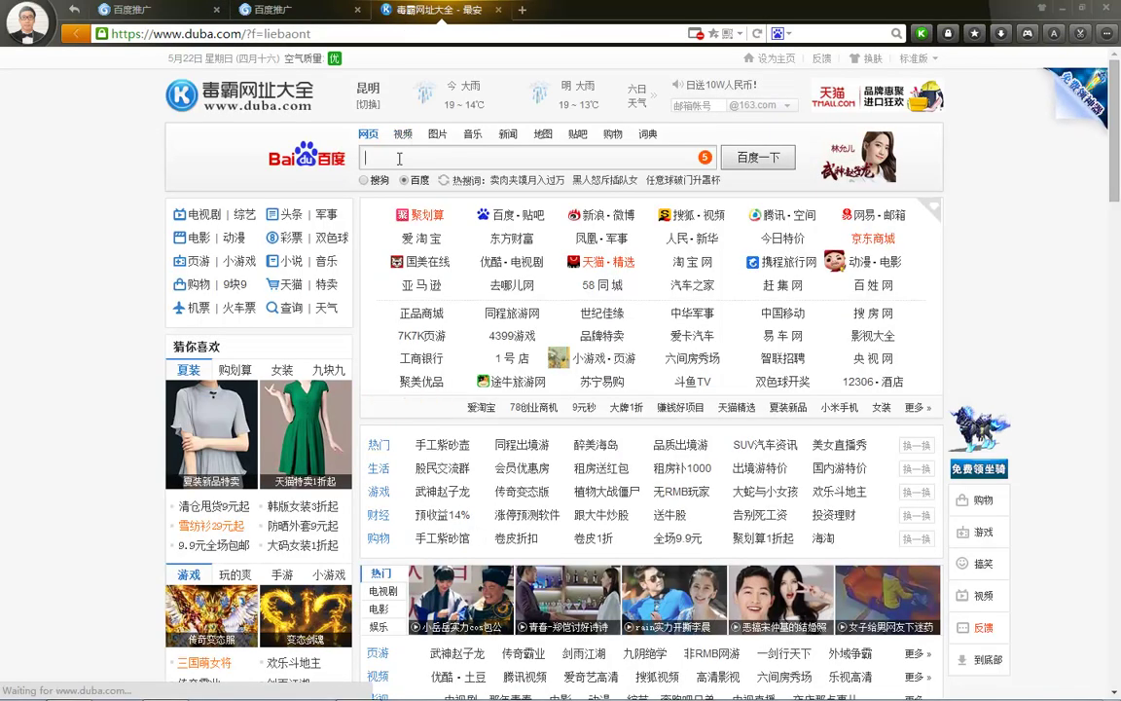
pyautogui.click(399, 158)
pyautogui.write('HTTP')
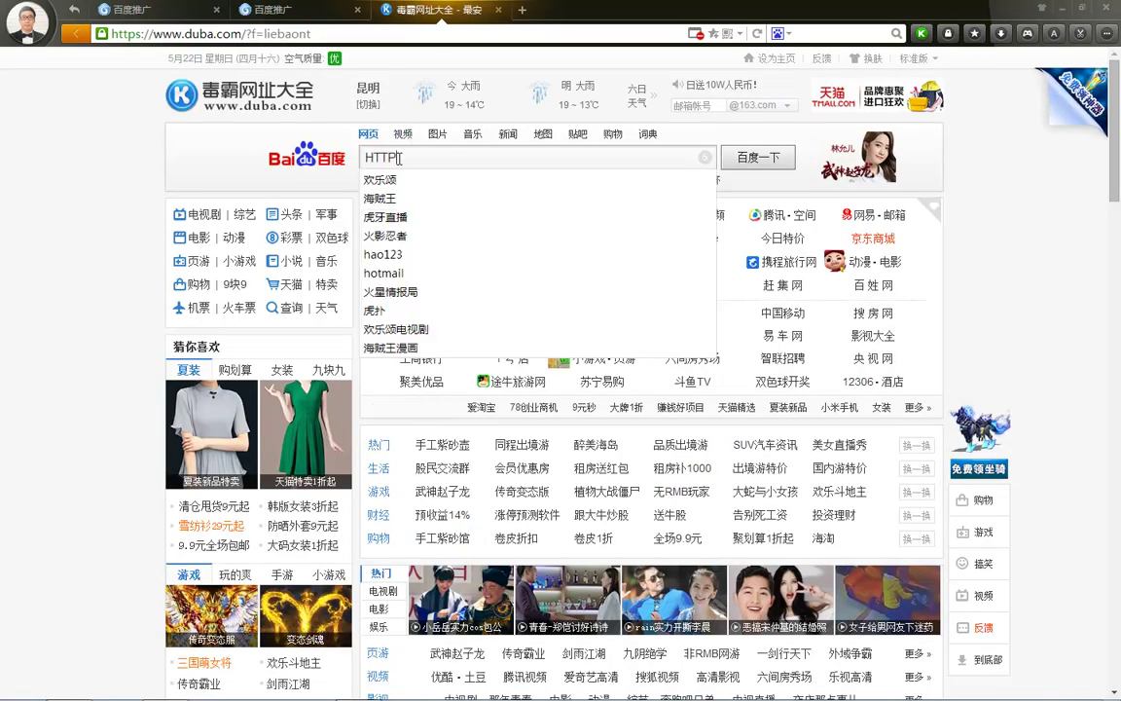
pyautogui.write('zhuangtaima')
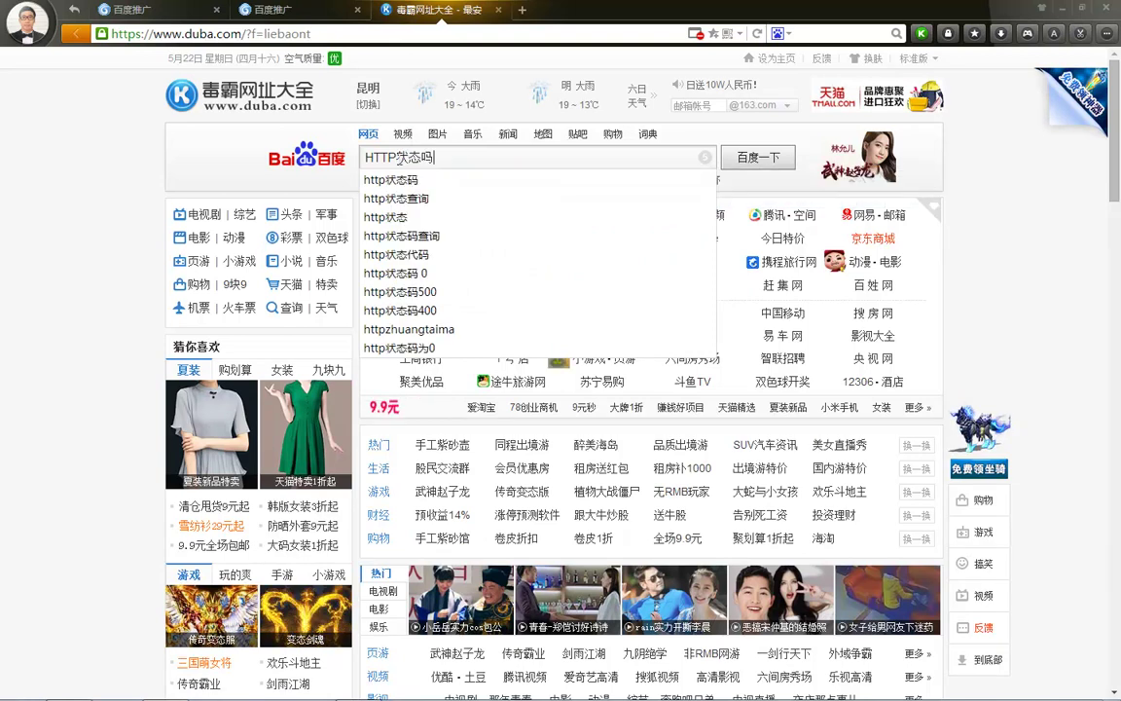
pyautogui.press('space')
pyautogui.press('Return')
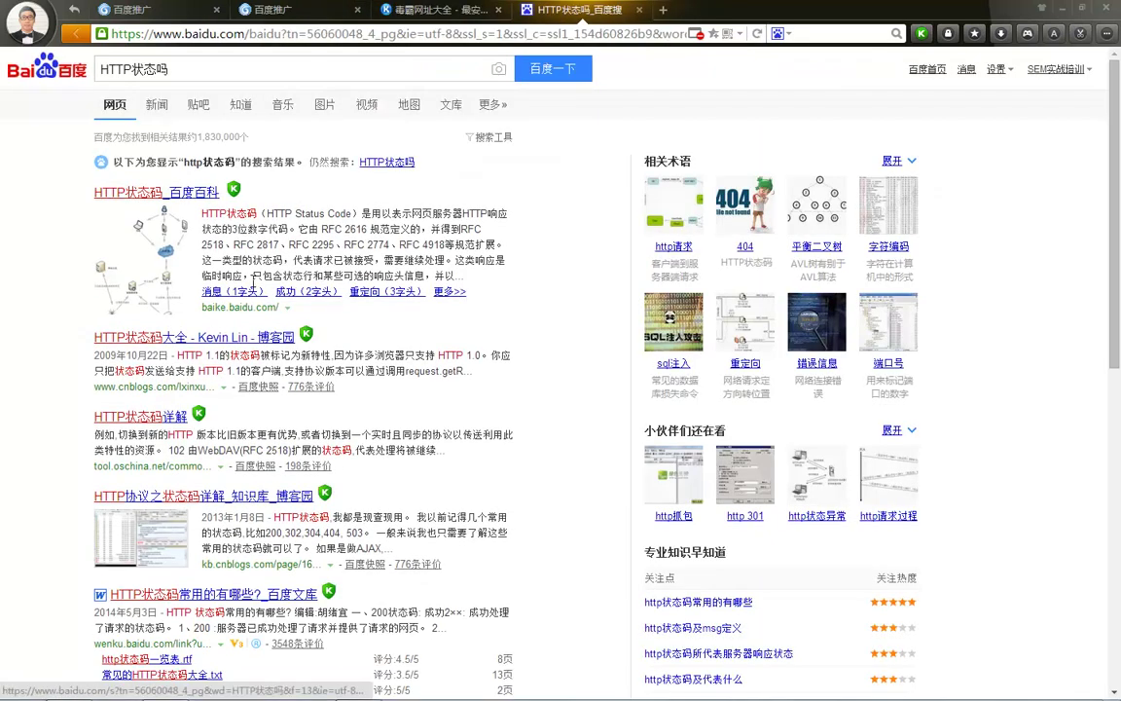
# Open the HTTP状态码详解 result, review its table of status codes down to the 5xx entries, and close the page.
pyautogui.click(157, 419)
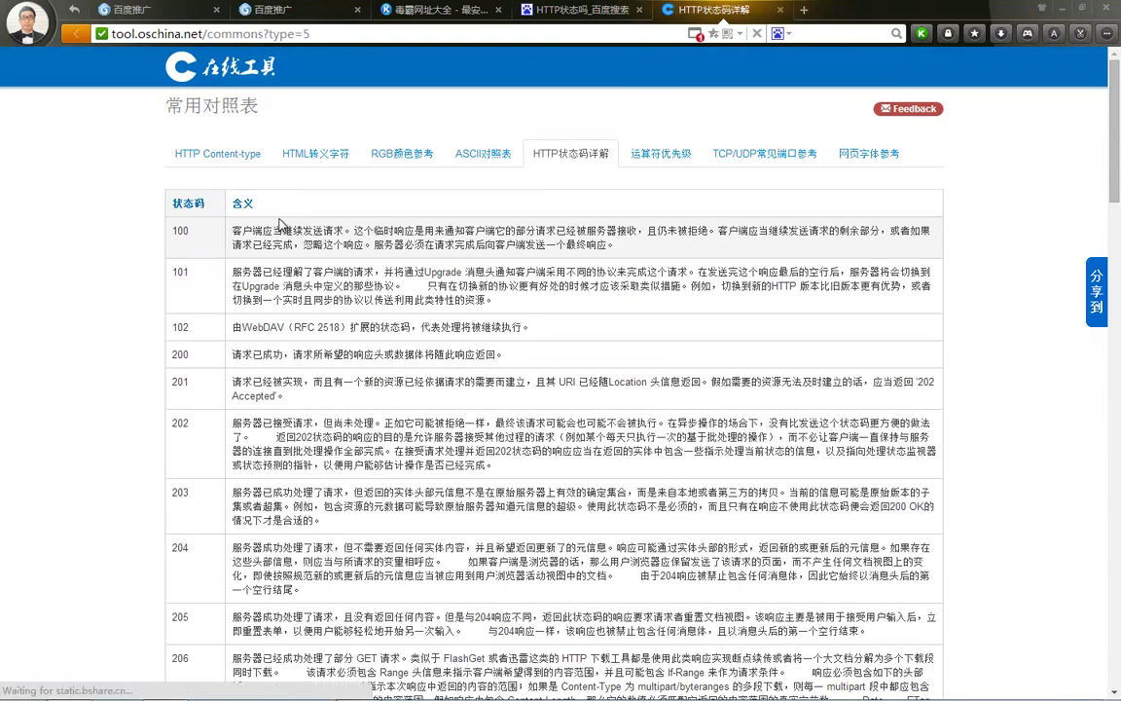
pyautogui.scroll(-1, 284, 149)
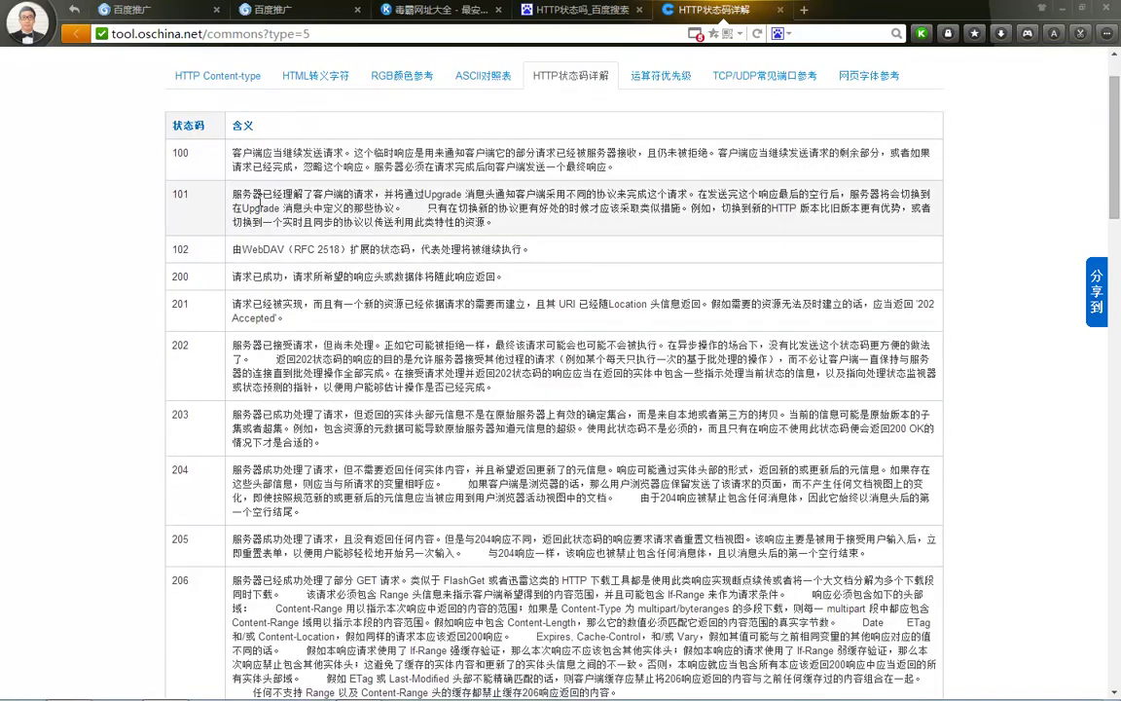
pyautogui.scroll(-6, 252, 359)
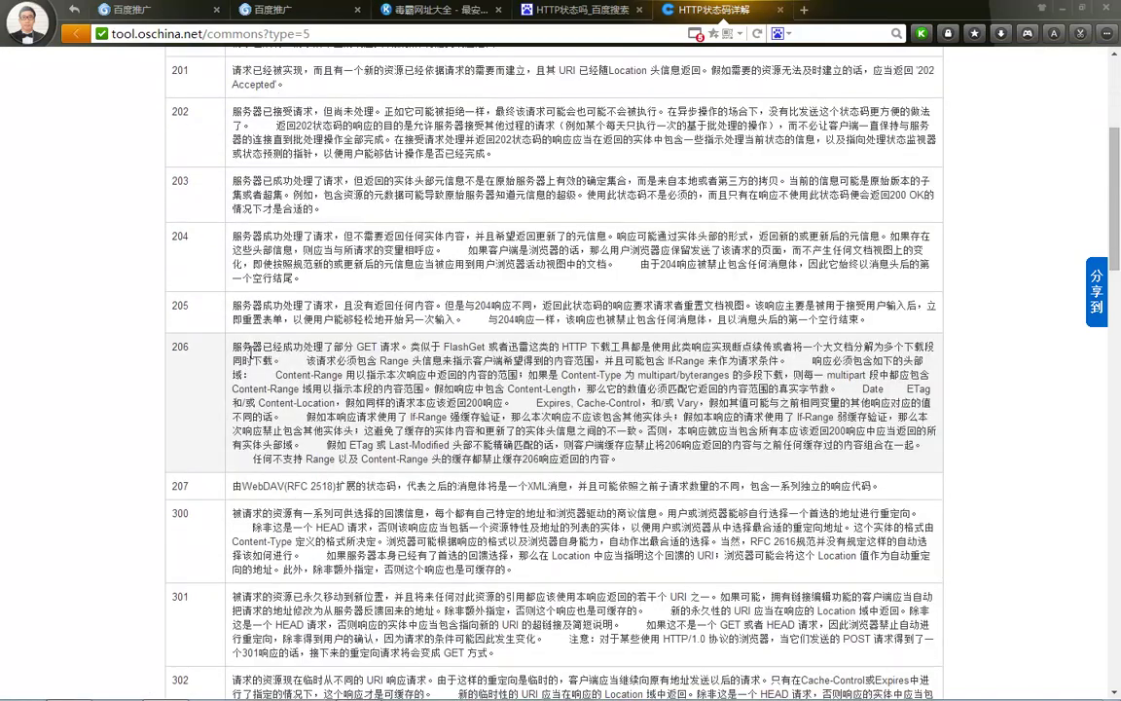
pyautogui.scroll(-12, 267, 339)
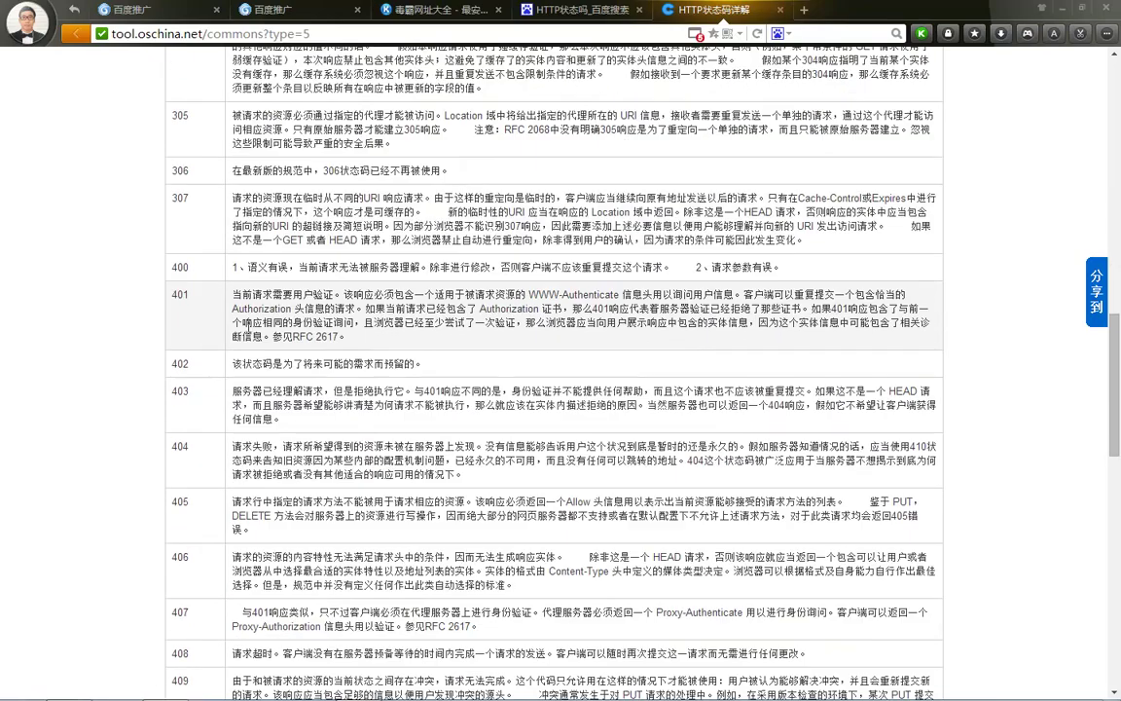
pyautogui.scroll(-9, 236, 333)
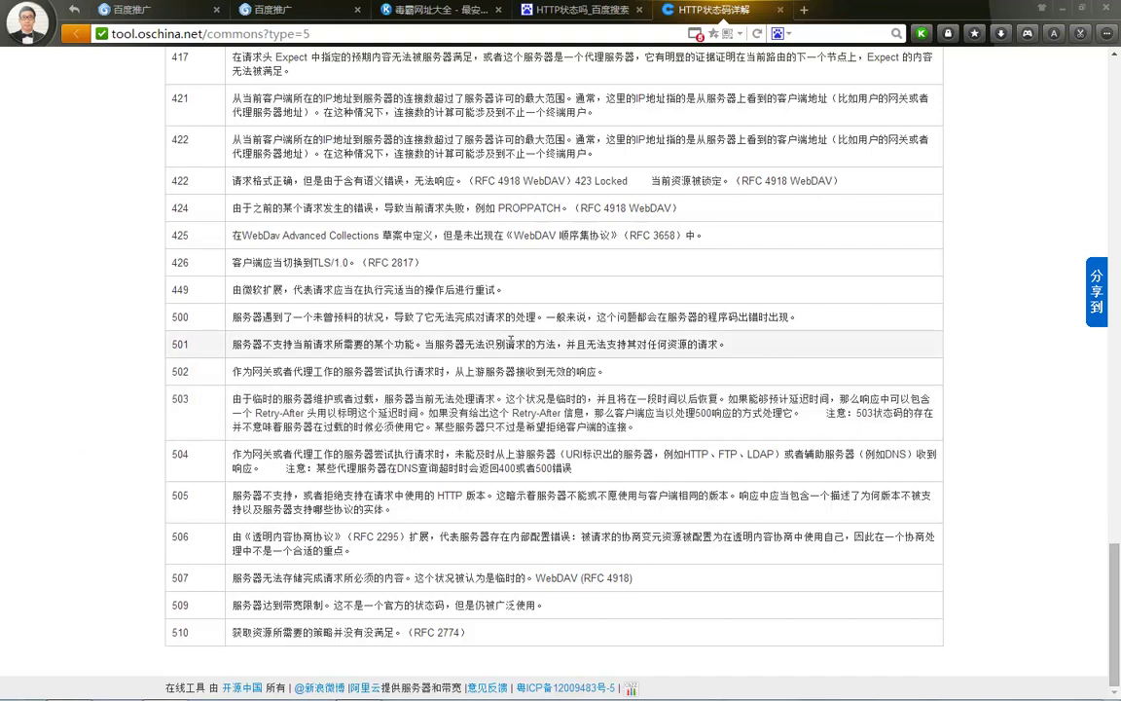
pyautogui.click(780, 11)
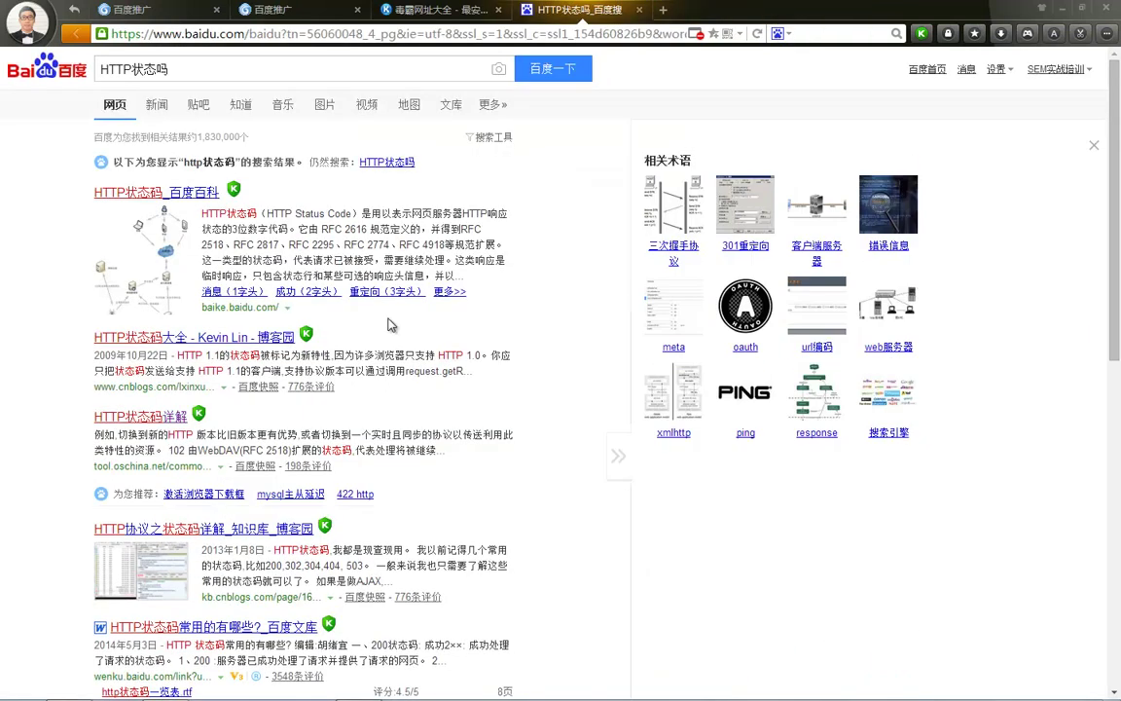
# Skim the remaining status-code search results and close both the results page and the navigation page.
pyautogui.scroll(-2, 494, 310)
pyautogui.scroll(-5, 494, 310)
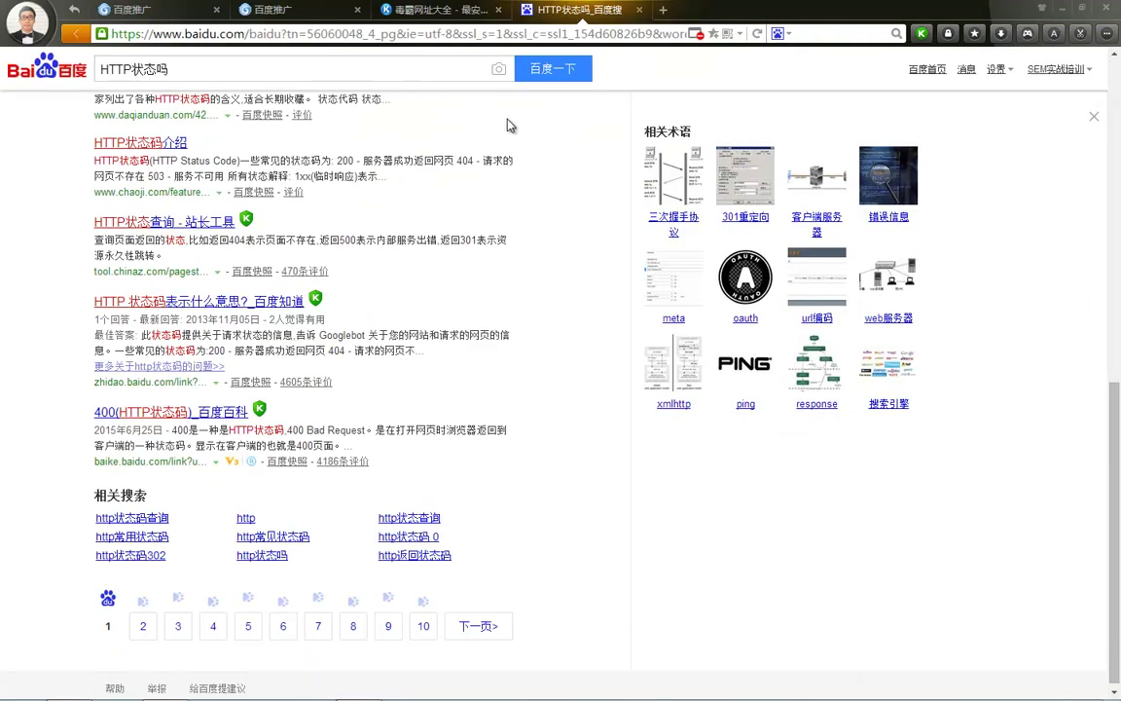
pyautogui.click(639, 10)
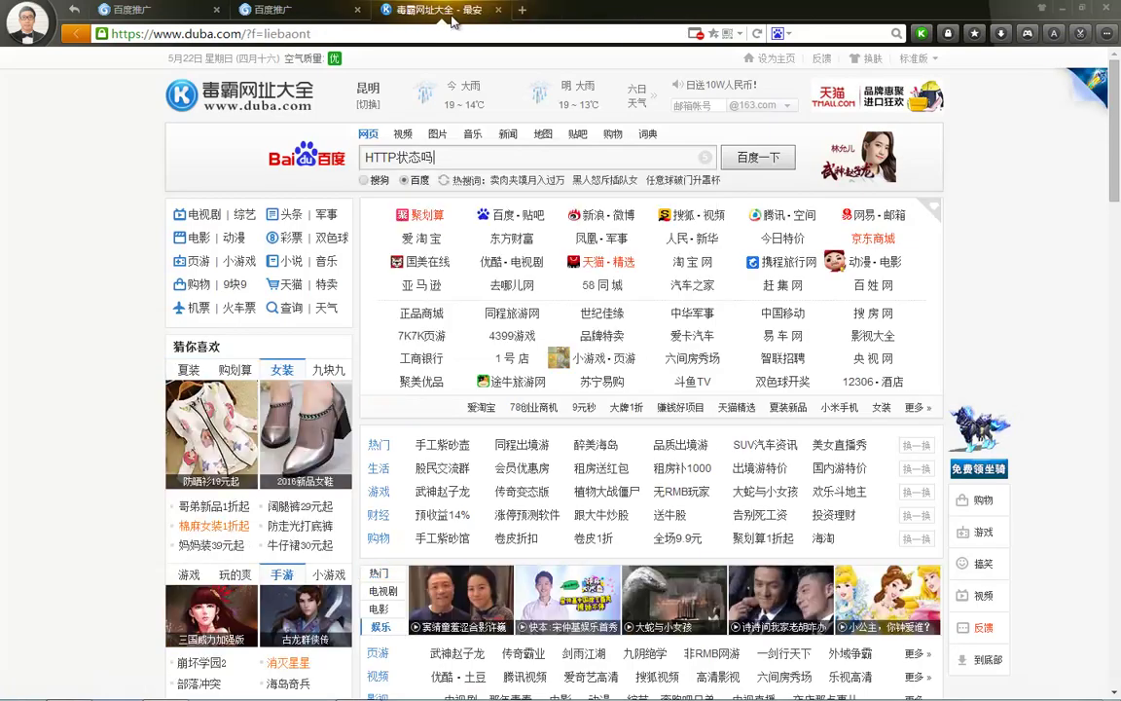
pyautogui.click(498, 11)
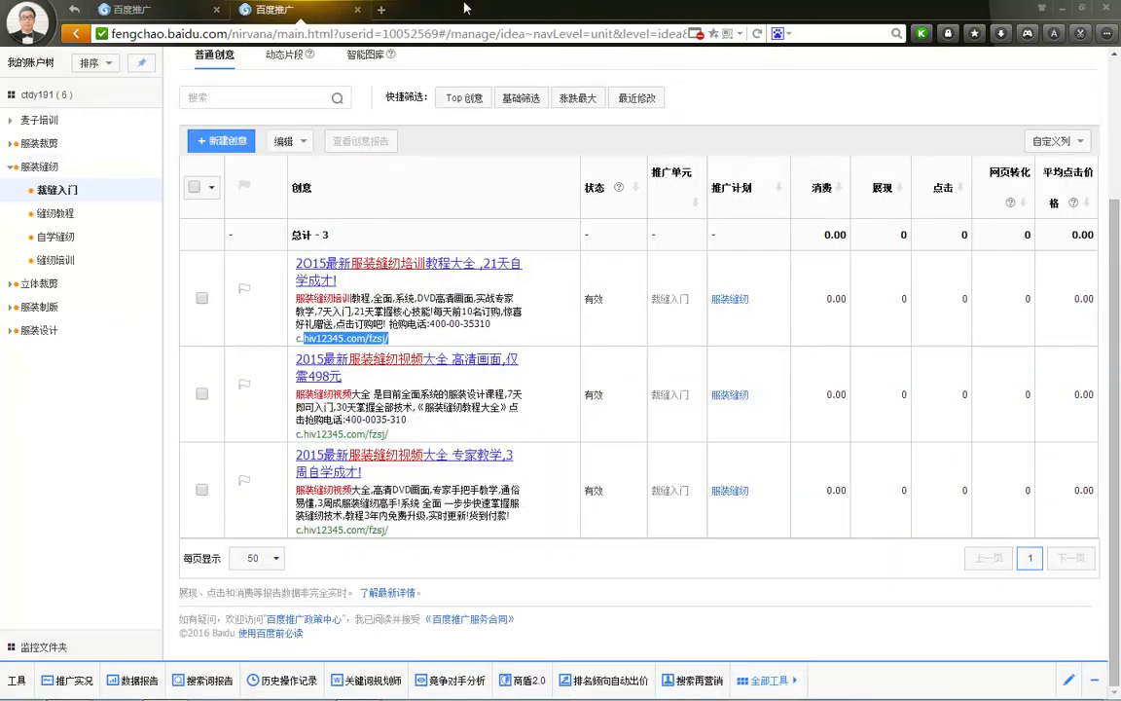
# Switch to PowerPoint to review the slide of bounce-rate causes and solutions, and return to the browser's creative list.
pyautogui.click(1074, 8)
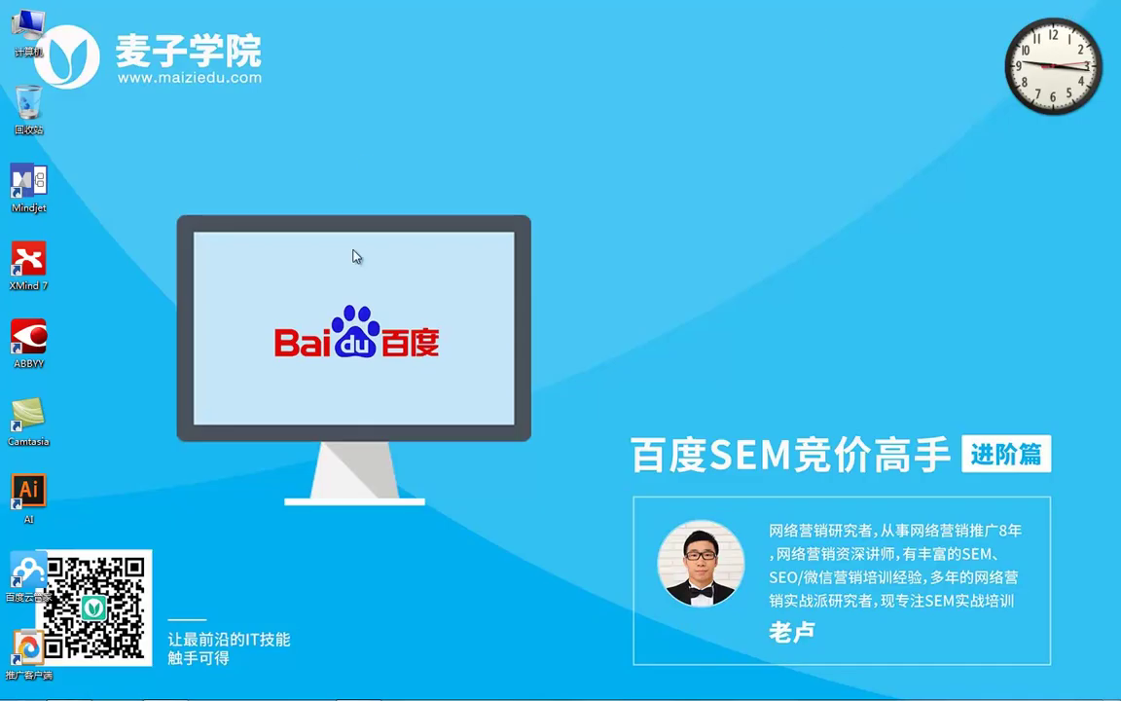
pyautogui.click(359, 687)
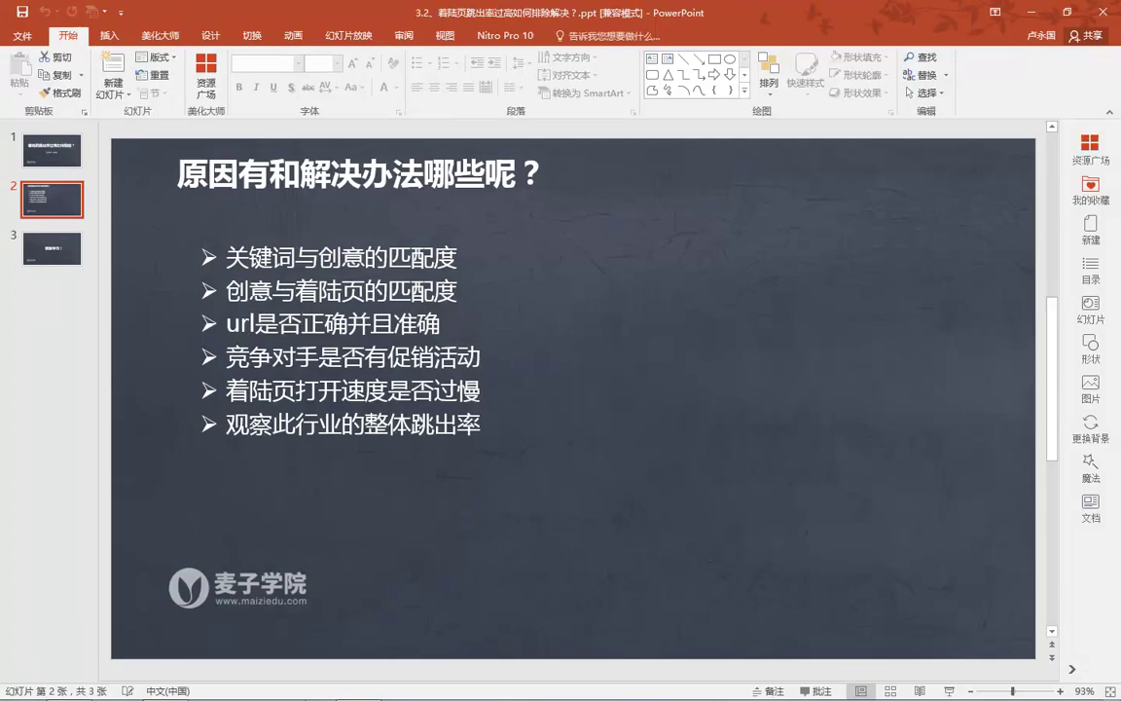
pyautogui.click(151, 620)
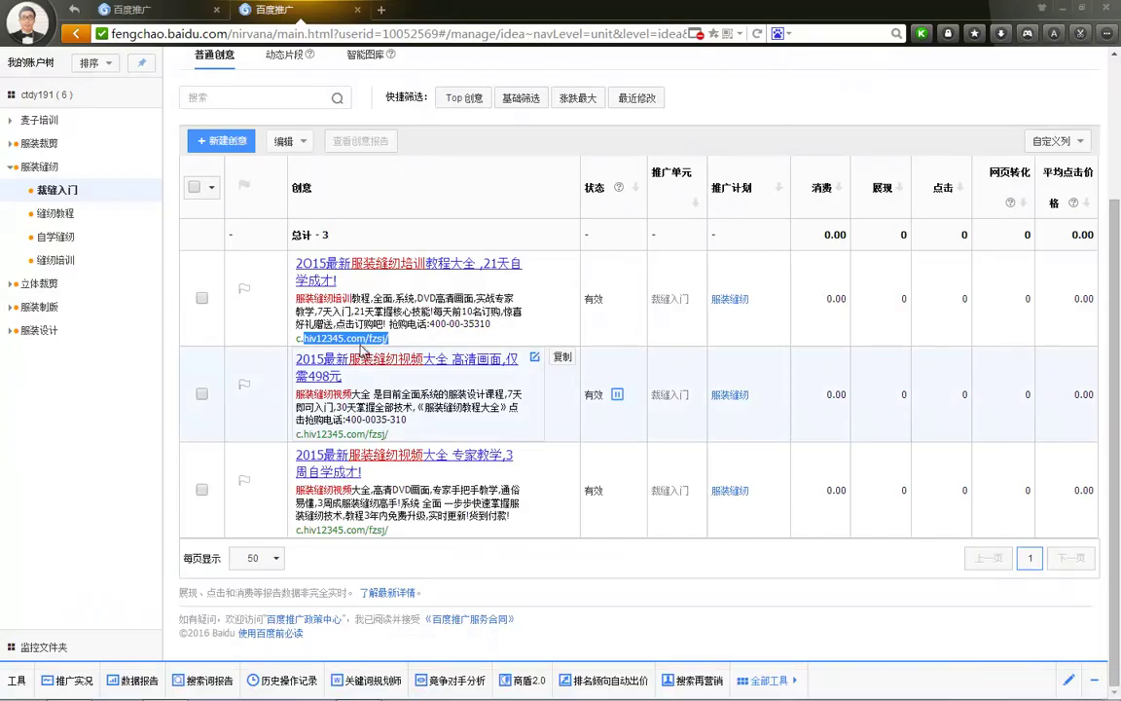
# Open the creative about 服装缝纫培训 for editing, examine its default access URL, and close it without changes.
pyautogui.click(391, 342)
pyautogui.moveTo(255, 258); pyautogui.dragTo(422, 339)
pyautogui.click(423, 339)
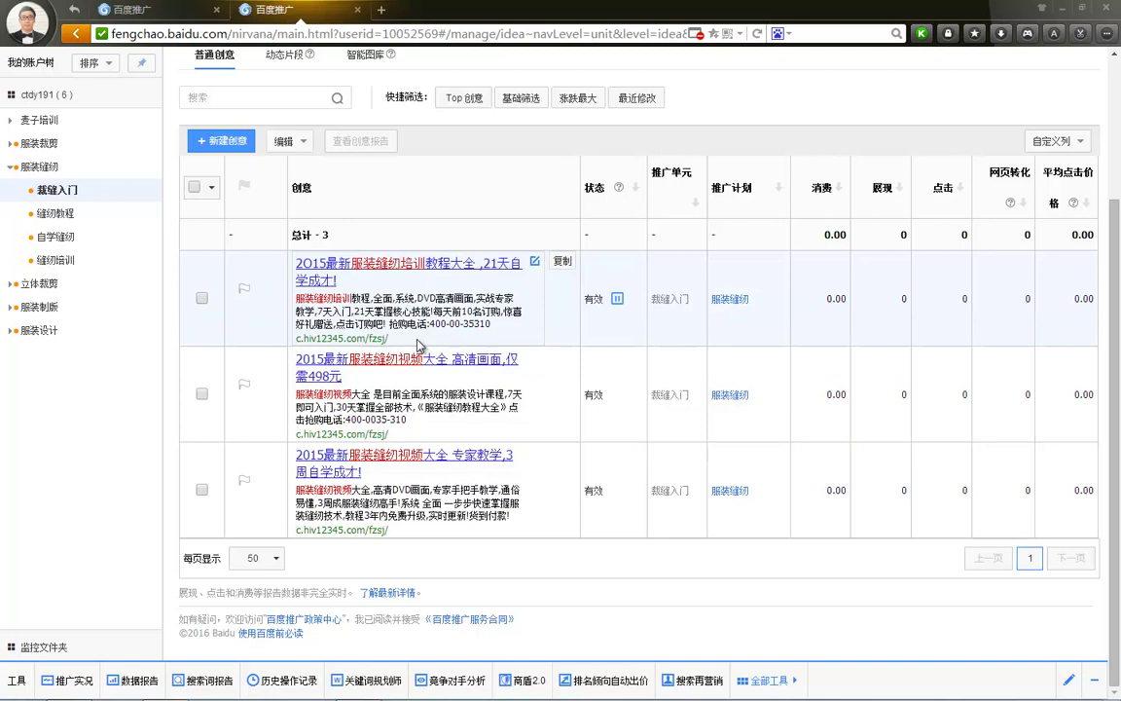
pyautogui.click(535, 265)
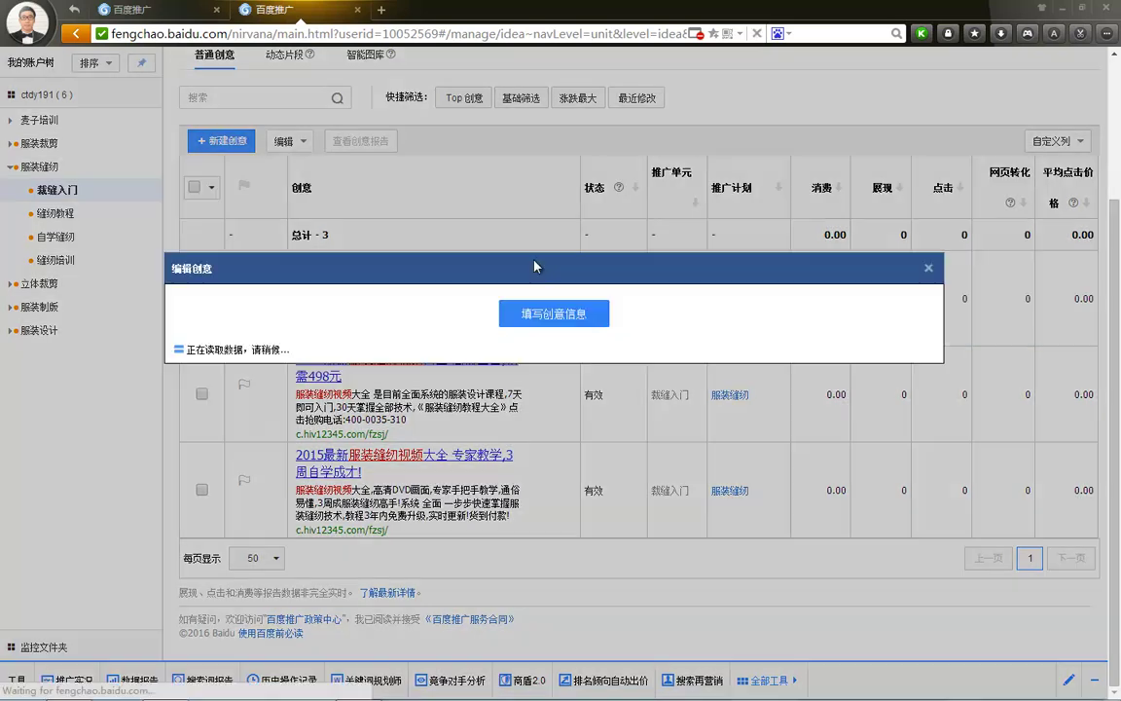
pyautogui.moveTo(302, 464); pyautogui.dragTo(173, 466)
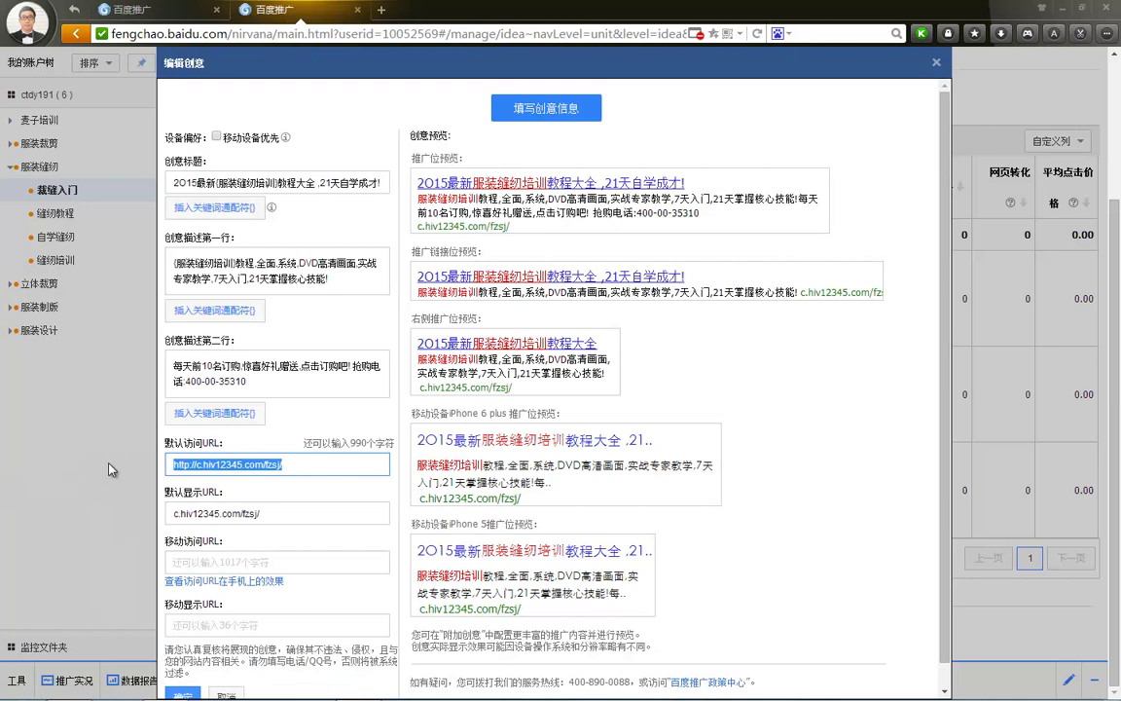
pyautogui.click(285, 466)
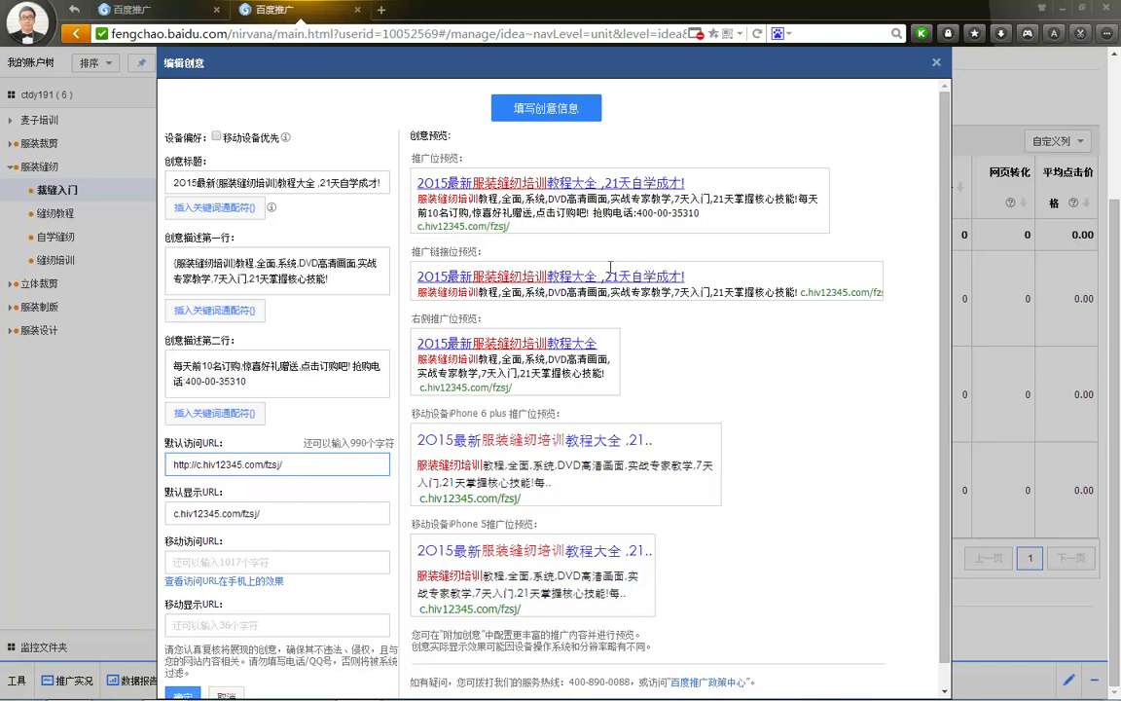
pyautogui.click(937, 62)
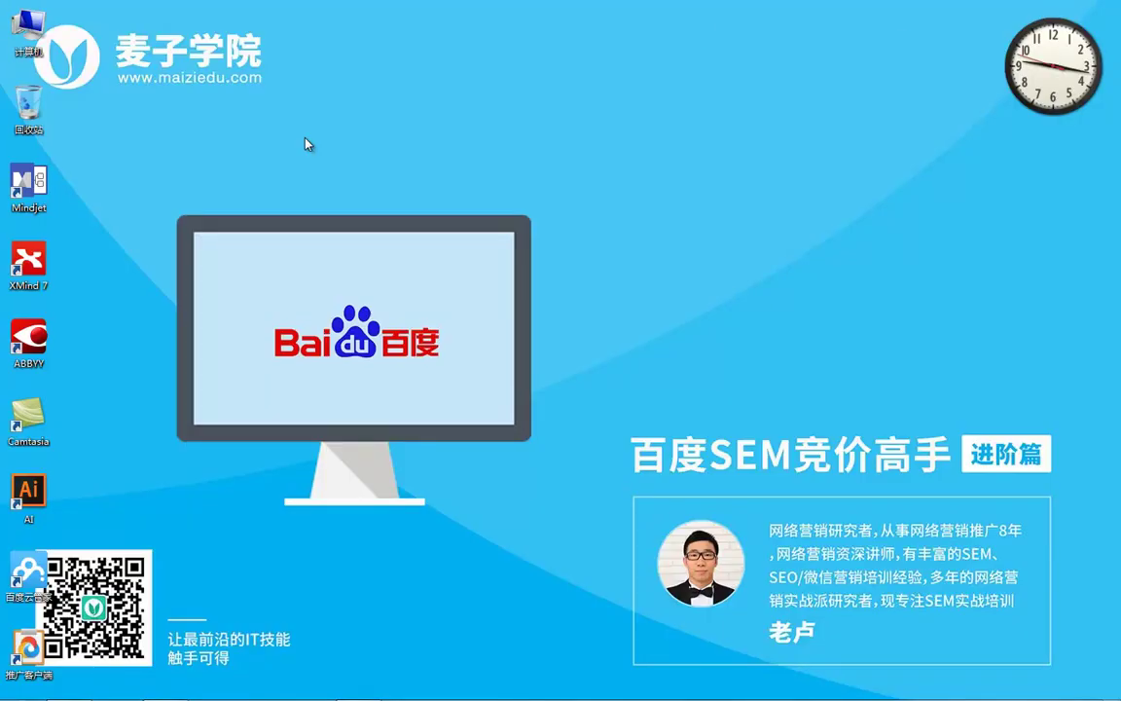
# Create a new Microsoft Excel workbook on the desktop and open it in Excel.
pyautogui.rightClick(139, 138)
pyautogui.moveTo(282, 278)
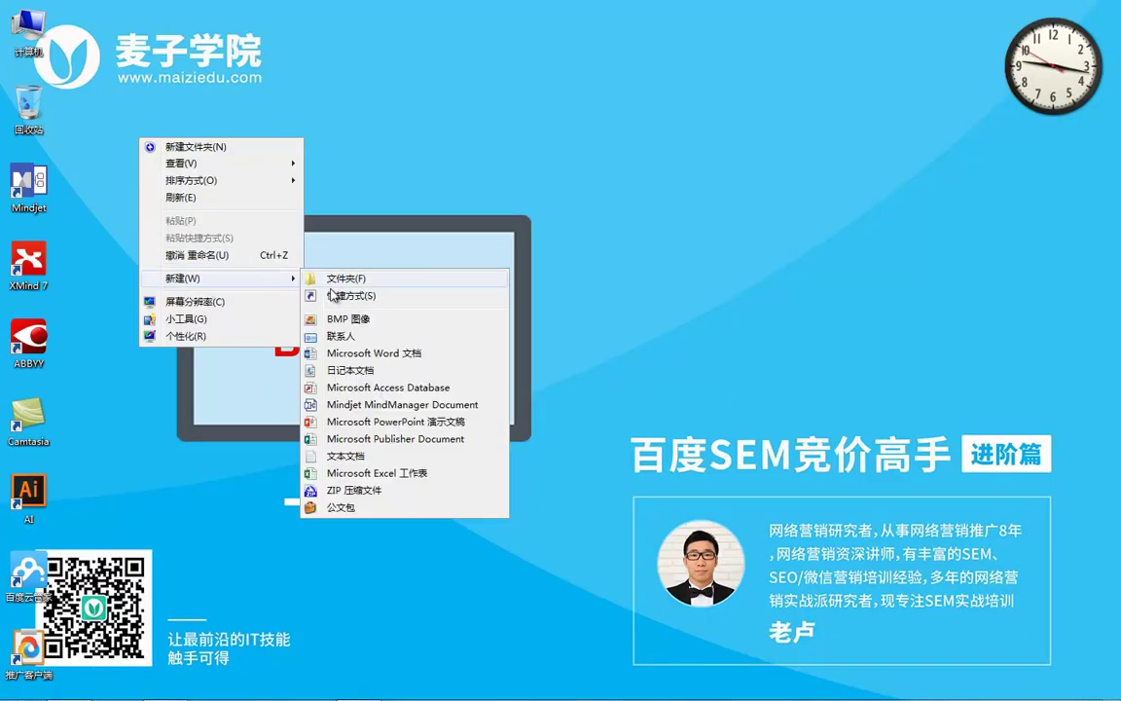
pyautogui.click(373, 472)
pyautogui.doubleClick(94, 47)
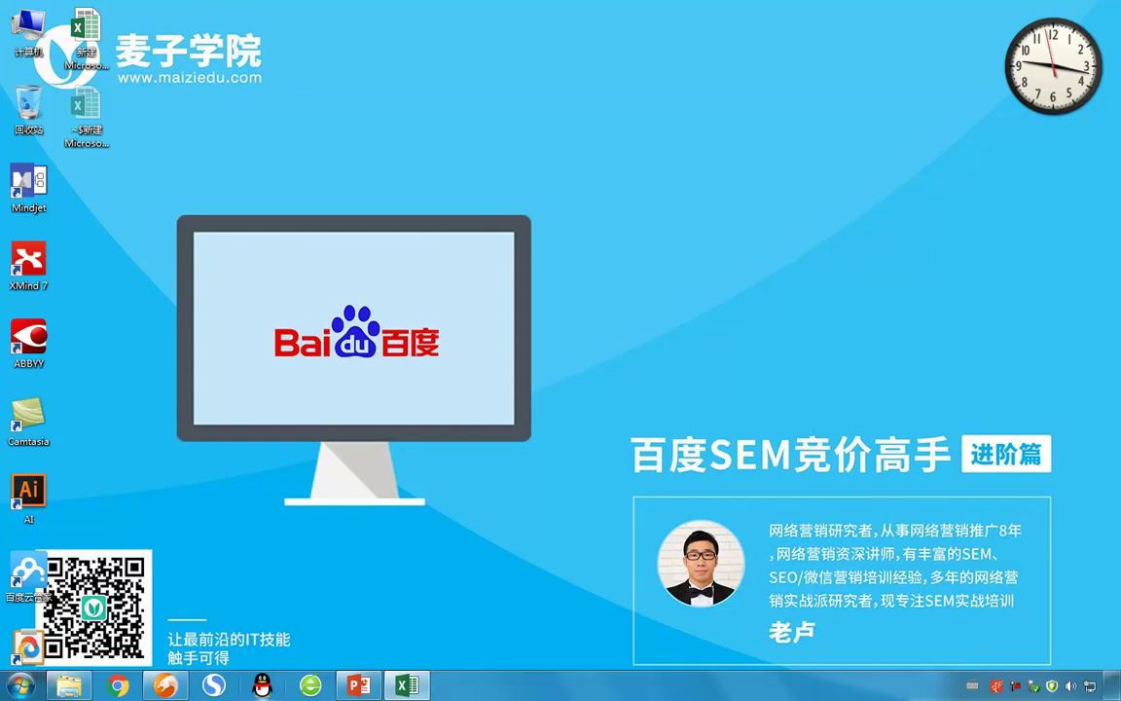
pyautogui.click(409, 687)
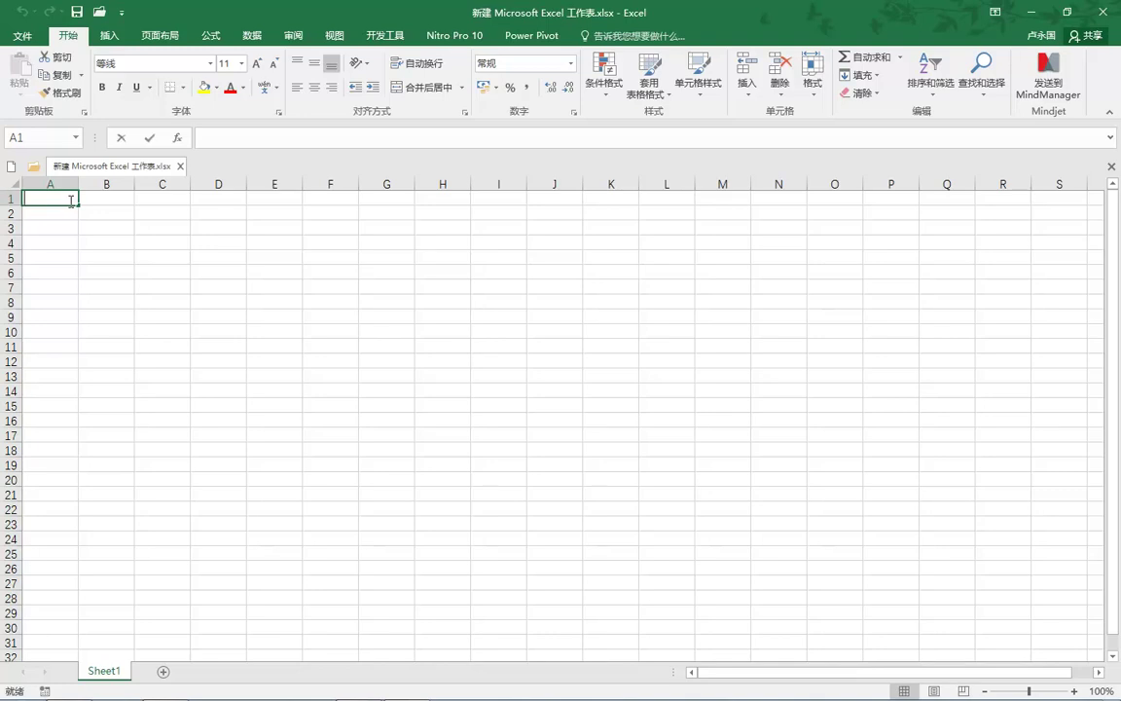
pyautogui.write('dsfd')
pyautogui.press('BackSpace')
pyautogui.press('BackSpace')
pyautogui.press('BackSpace')
pyautogui.press('BackSpace')
# Enter the heading 标记网址 in cell A1.
pyautogui.write('biaoji')
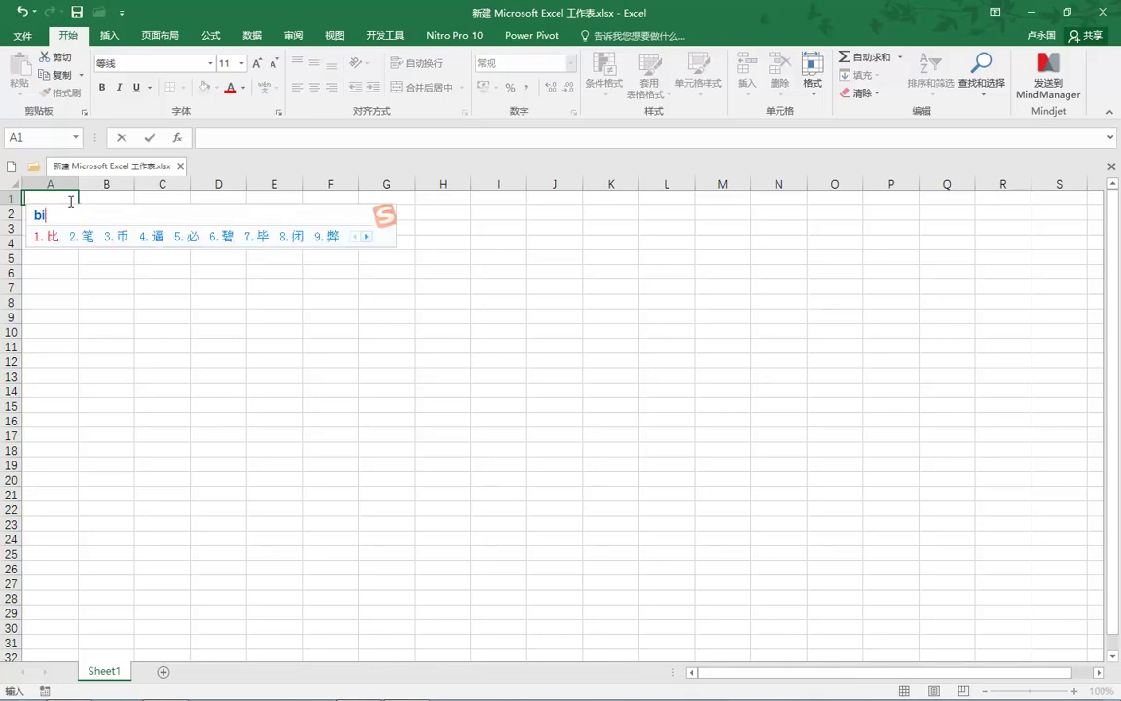
pyautogui.press('space')
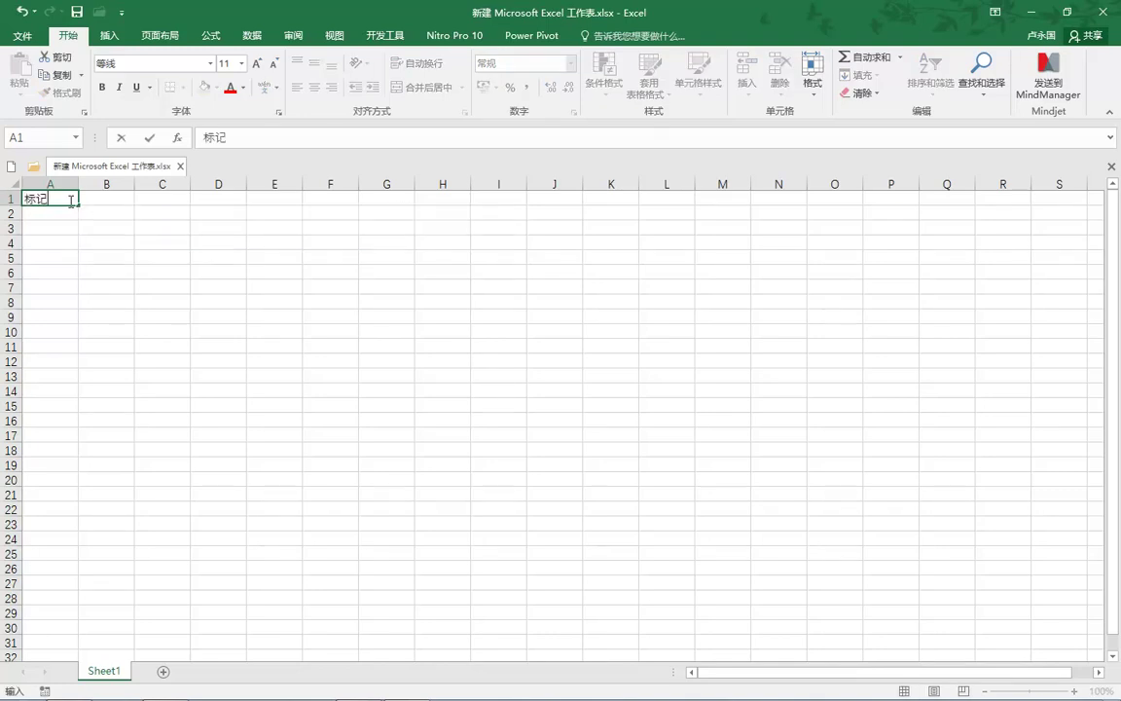
pyautogui.write('wz')
pyautogui.press('space')
# Enter the sample site's tagged web address ending in .com/?/dy1/1 in cell A2 and remove its hyperlink.
pyautogui.click(60, 212)
pyautogui.write('htttp')
pyautogui.press('shift')
pyautogui.write('//')
pyautogui.press('BackSpace')
pyautogui.press('BackSpace')
pyautogui.press('BackSpace')
pyautogui.press('BackSpace')
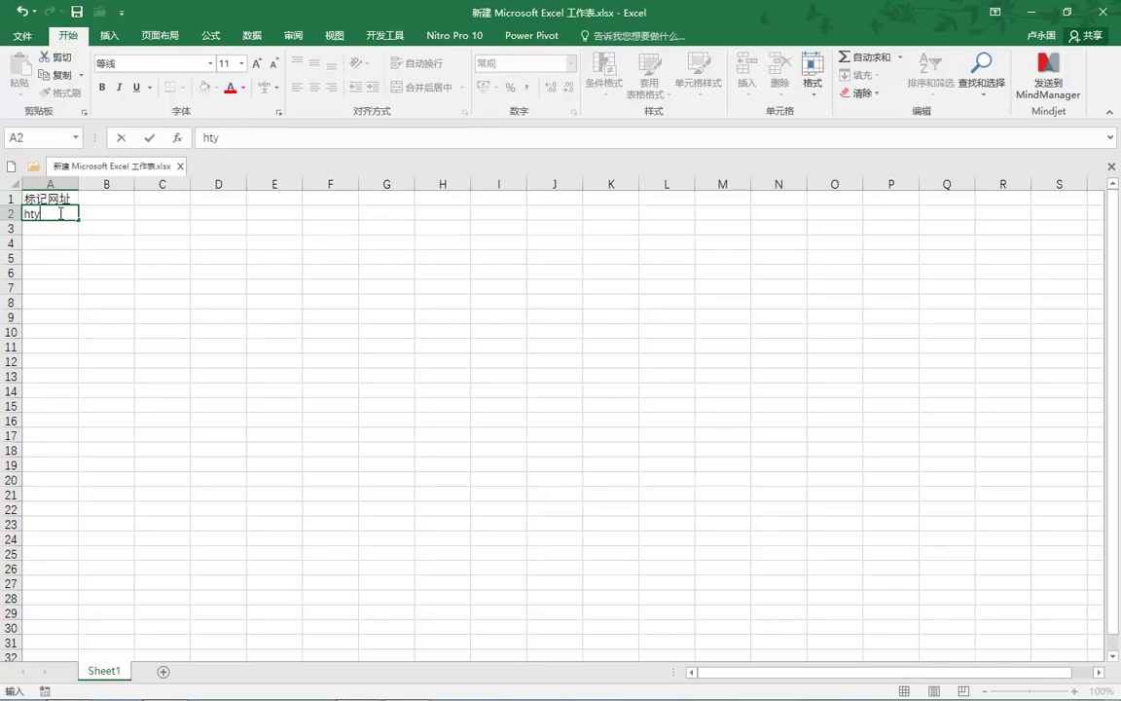
pyautogui.write('p://www.luyongguo')
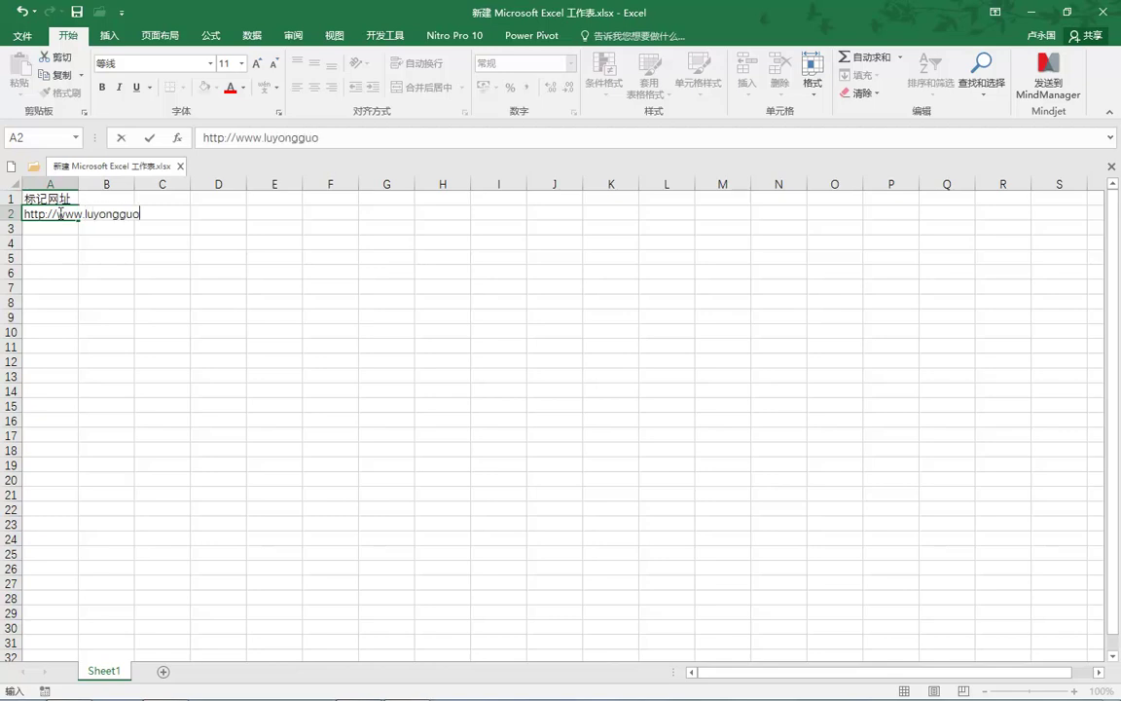
pyautogui.write('.com/?/dy1/')
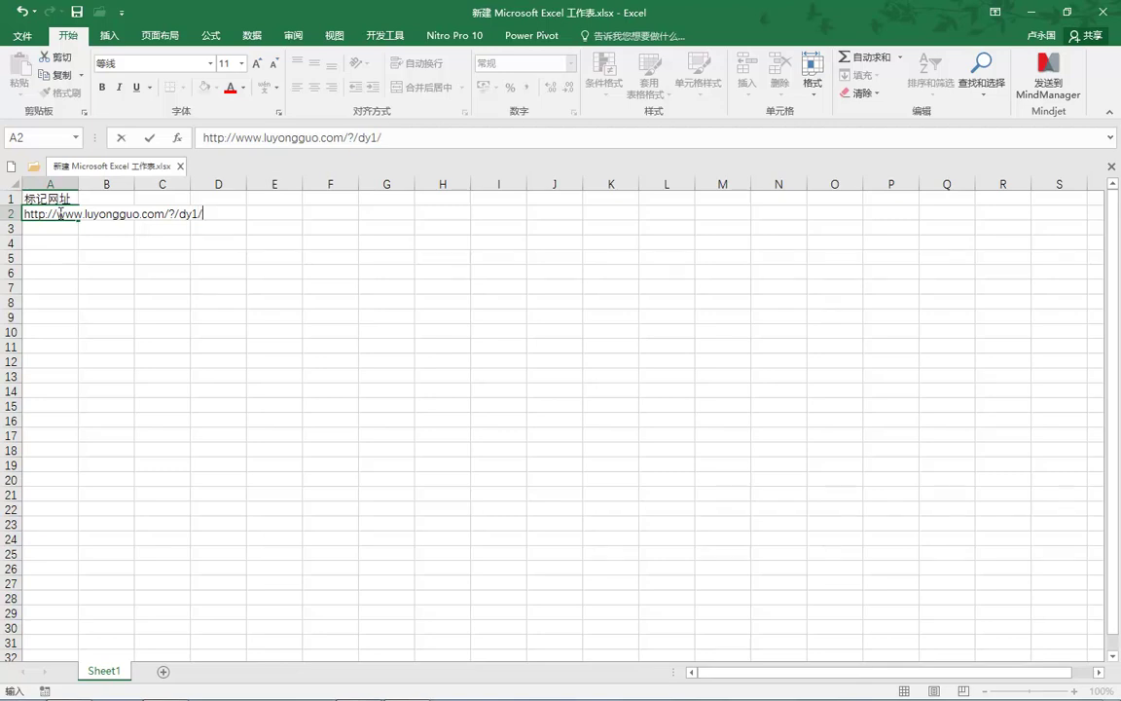
pyautogui.write('jc')
pyautogui.press('BackSpace')
pyautogui.press('BackSpace')
pyautogui.press('BackSpace')
pyautogui.press('Return')
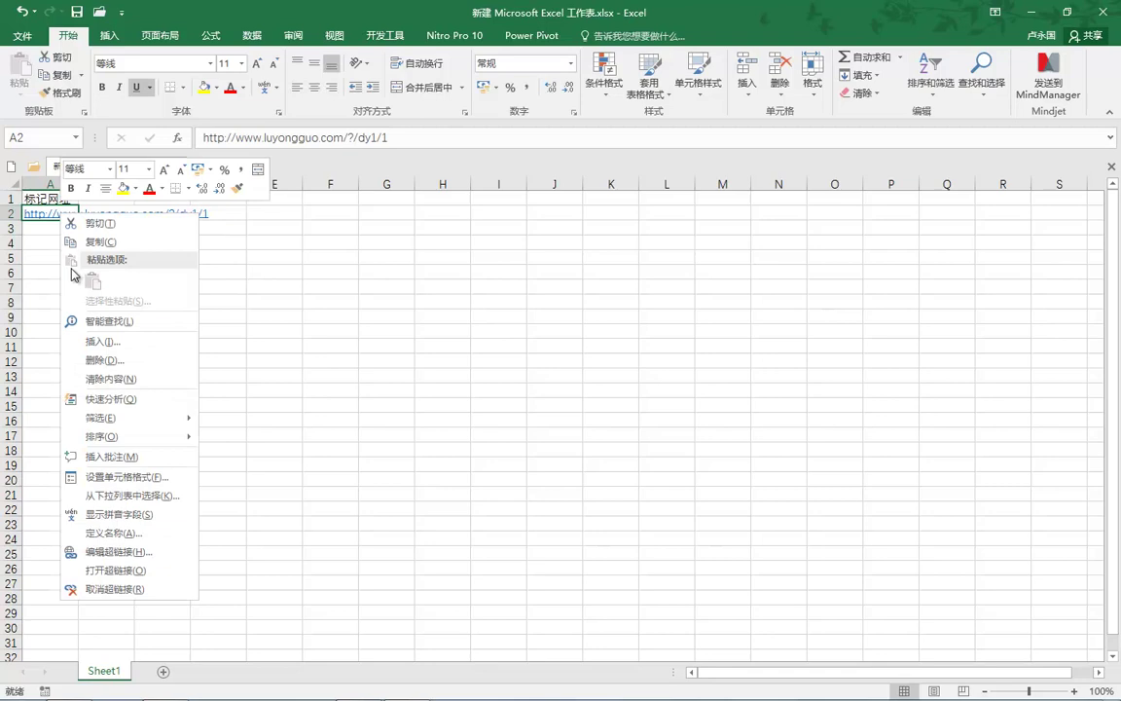
pyautogui.click(113, 588)
pyautogui.click(161, 421)
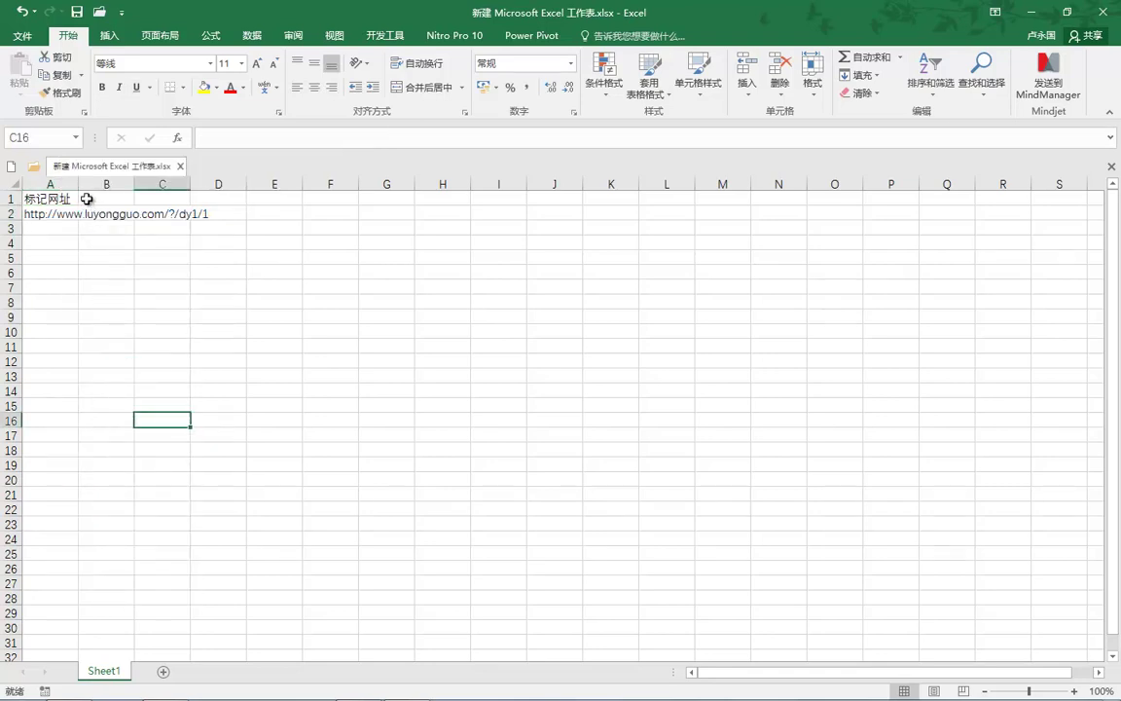
# Widen column A to fit the address and fill the numbered series from A2 down to A26.
pyautogui.moveTo(78, 187); pyautogui.dragTo(255, 574)
pyautogui.click(221, 211)
pyautogui.click(339, 477)
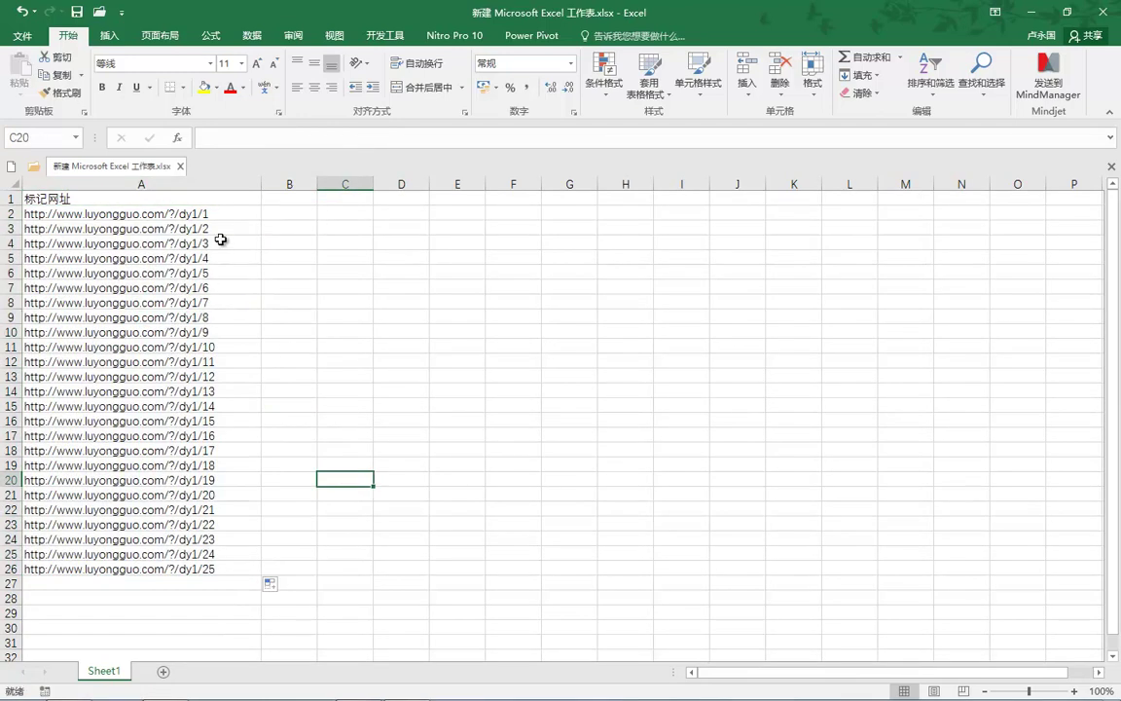
# Narrow column A and enter the sample site's plain home-page address, without the tracking suffix, in cell B1.
pyautogui.moveTo(261, 183); pyautogui.dragTo(96, 183)
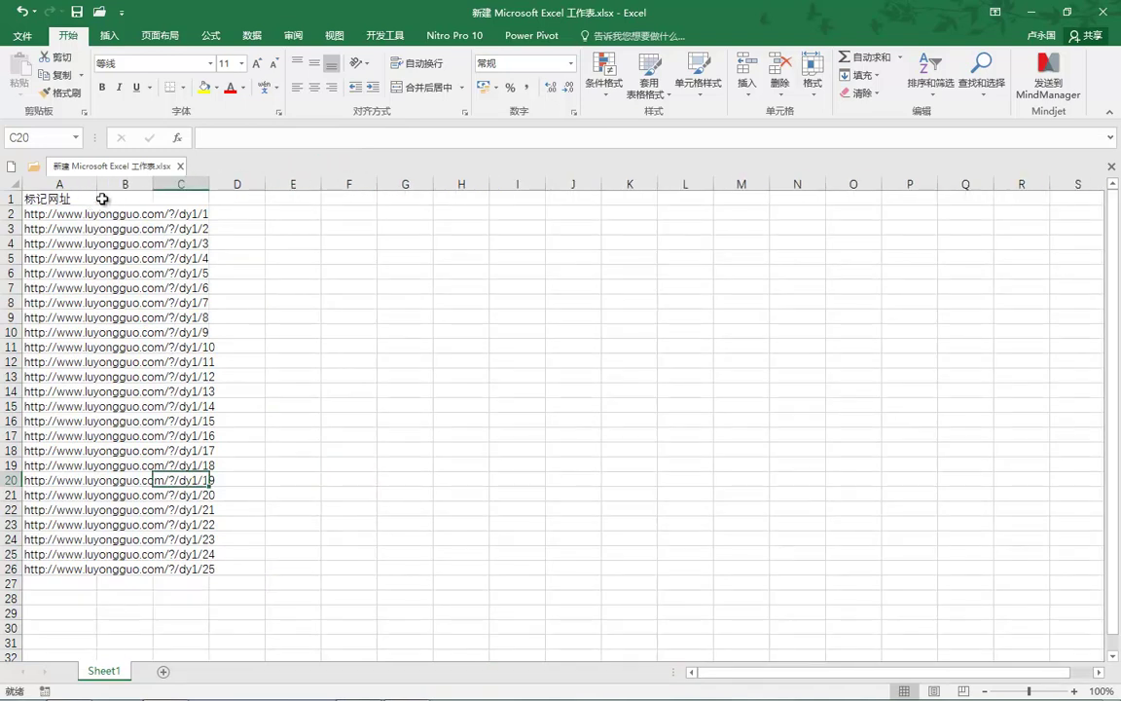
pyautogui.click(102, 199)
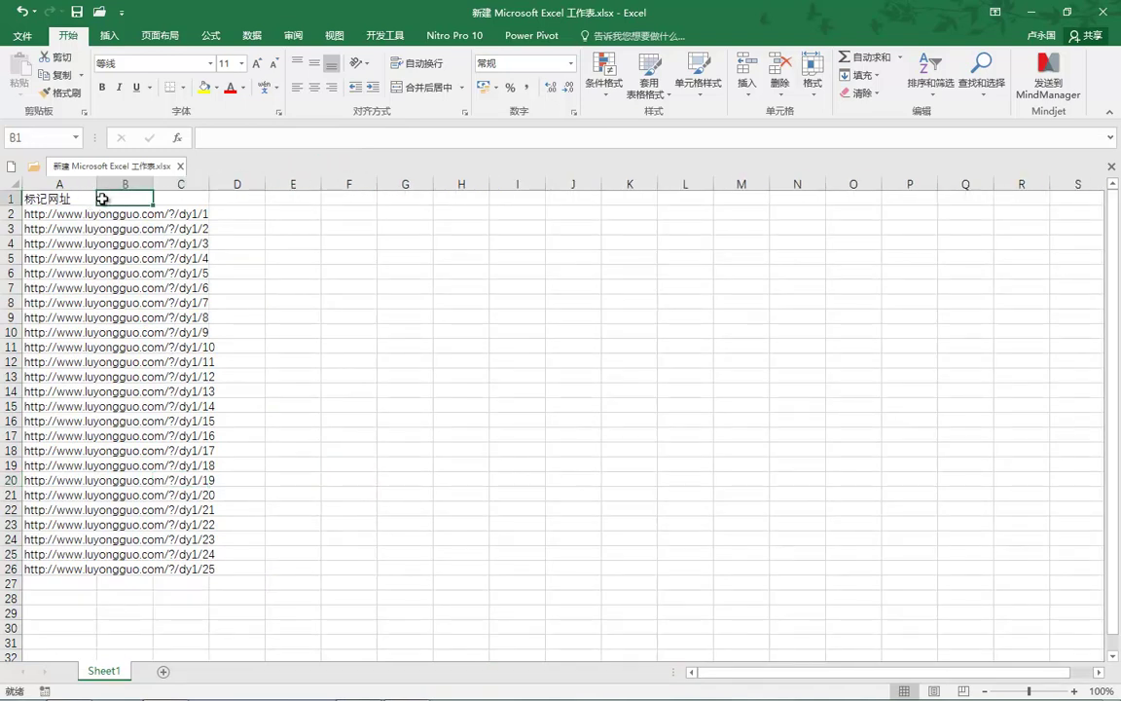
pyautogui.write('http://www.luyongguo')
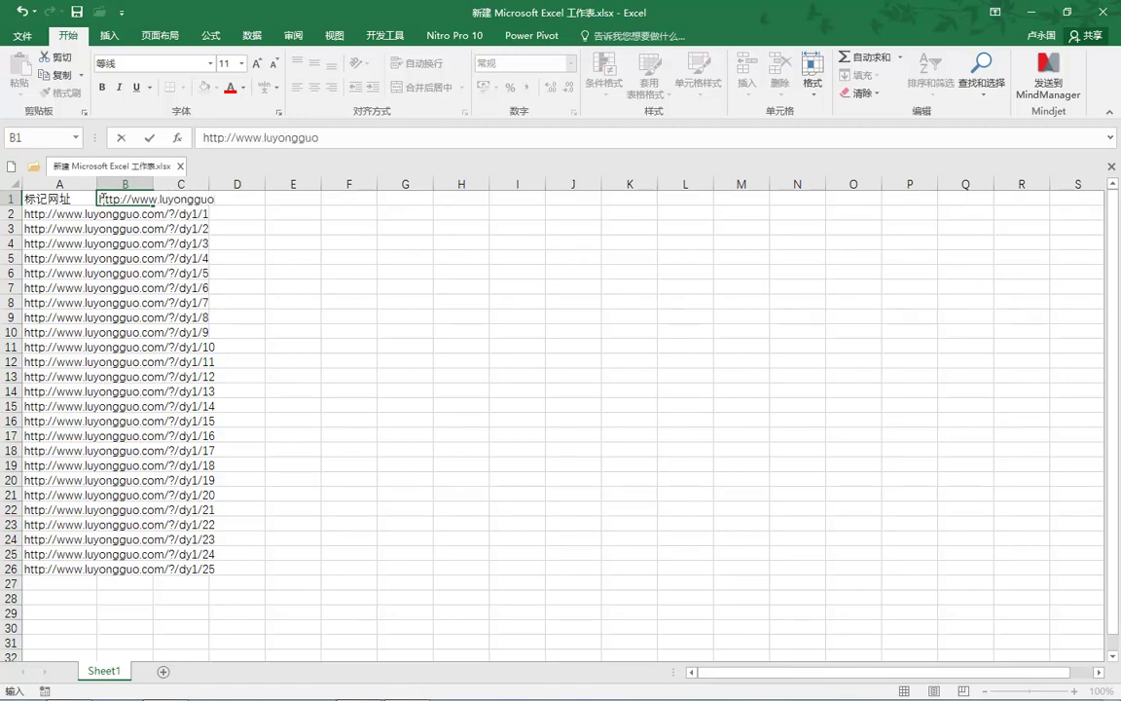
pyautogui.write('m')
pyautogui.press('Return')
# Remove the hyperlink from cell B1 and fill its address down to B26.
pyautogui.rightClick(104, 198)
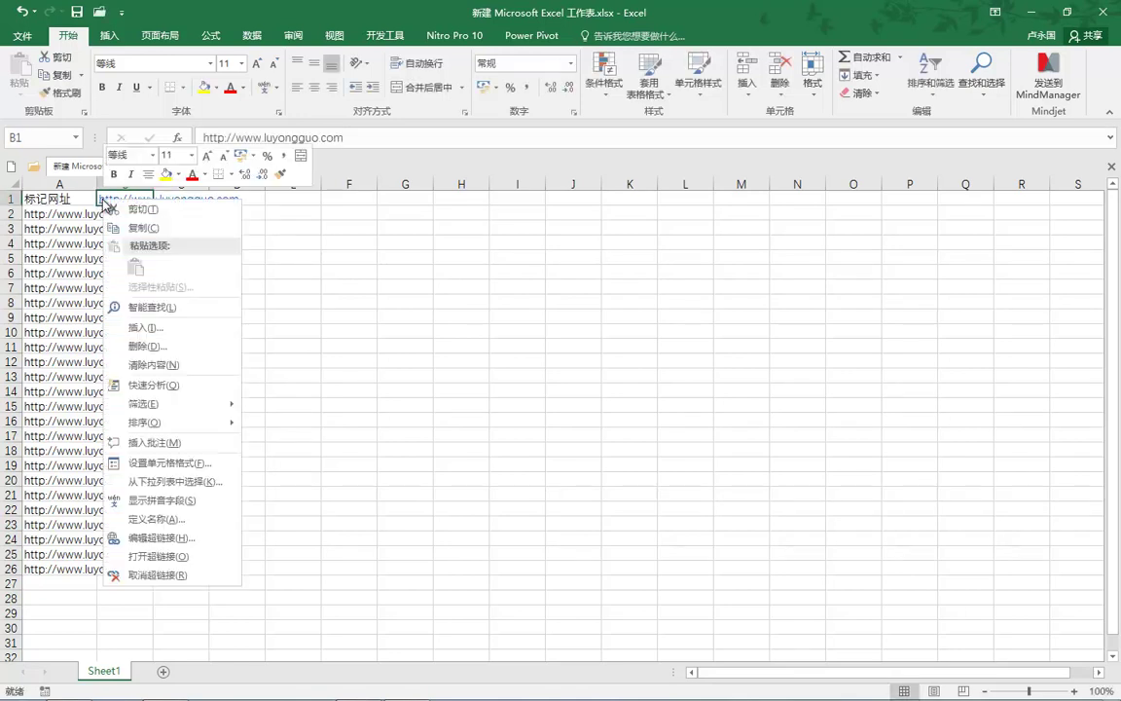
pyautogui.click(156, 574)
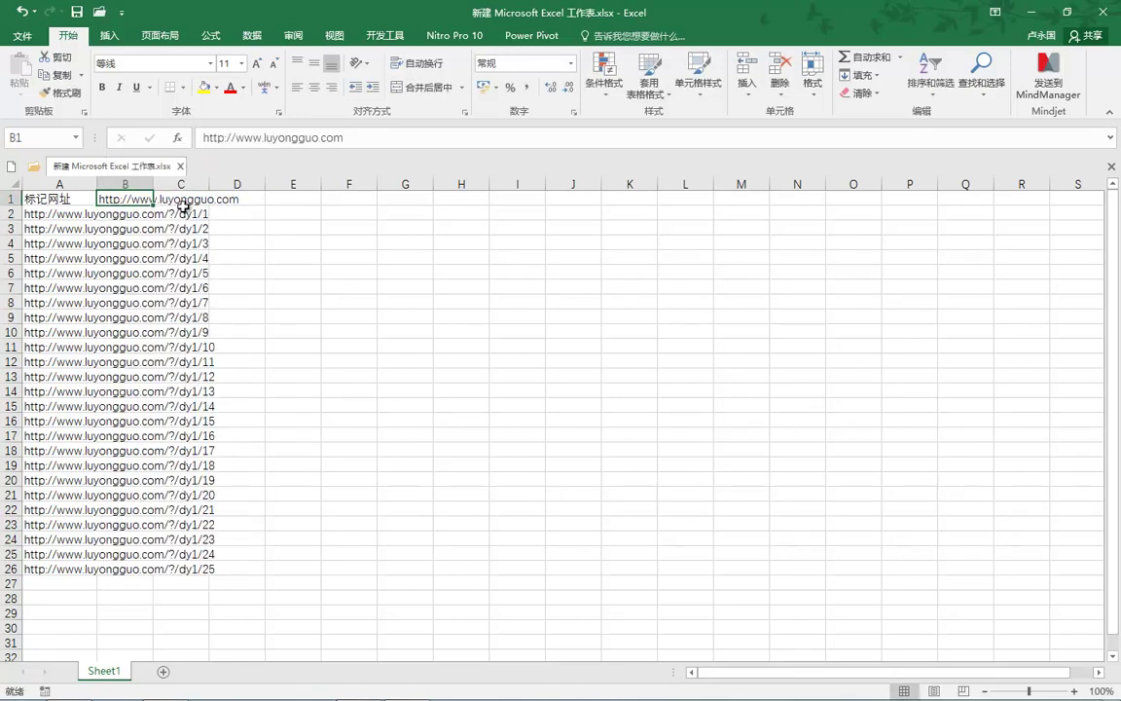
pyautogui.moveTo(152, 205); pyautogui.dragTo(146, 574)
pyautogui.click(307, 464)
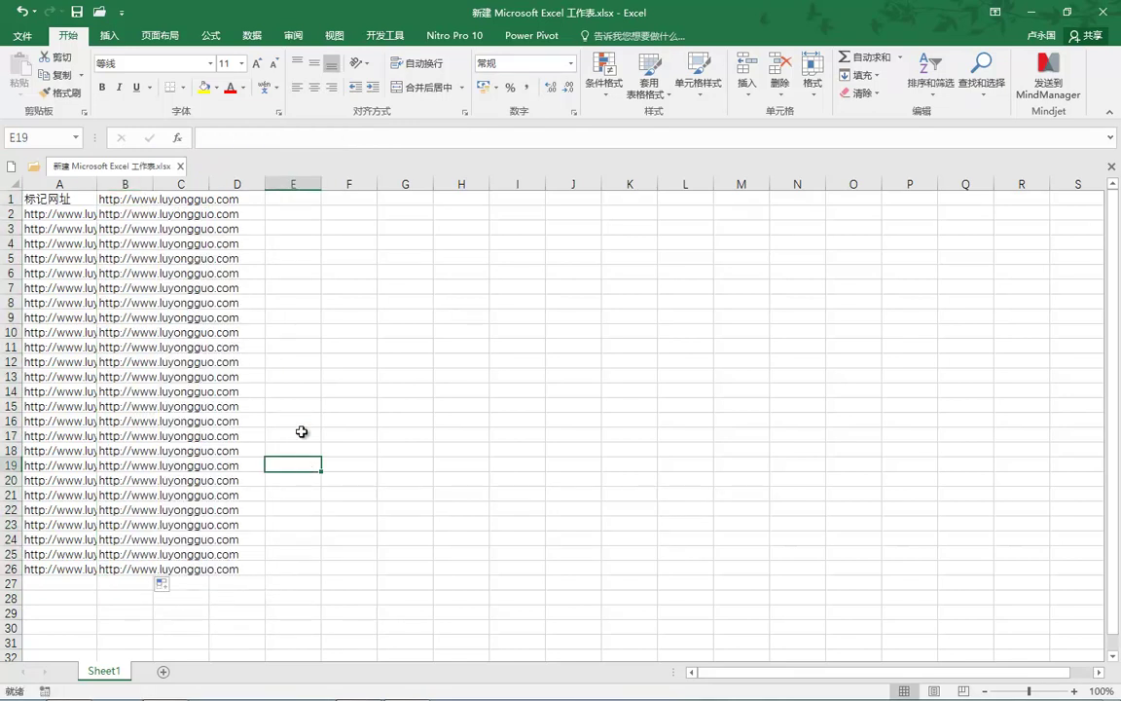
# Copy the tagged address from A2 into A1, replacing the column heading.
pyautogui.click(43, 198)
pyautogui.click(43, 212)
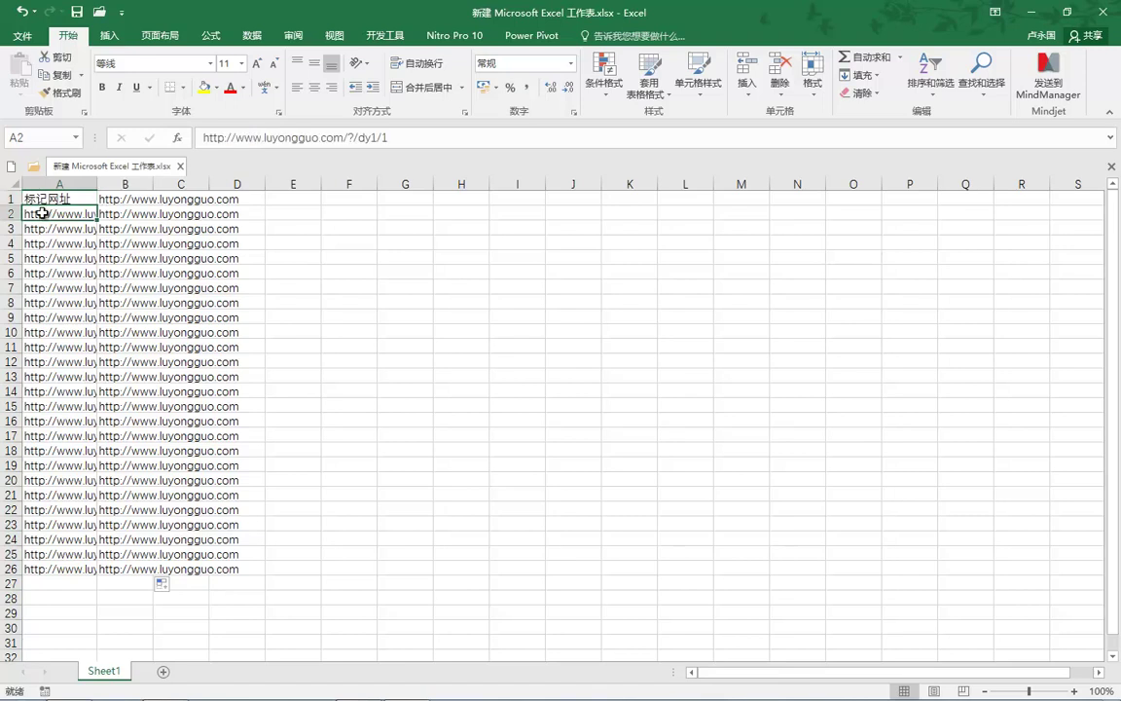
pyautogui.hotkey('ctrl', 'c')
pyautogui.click(63, 199)
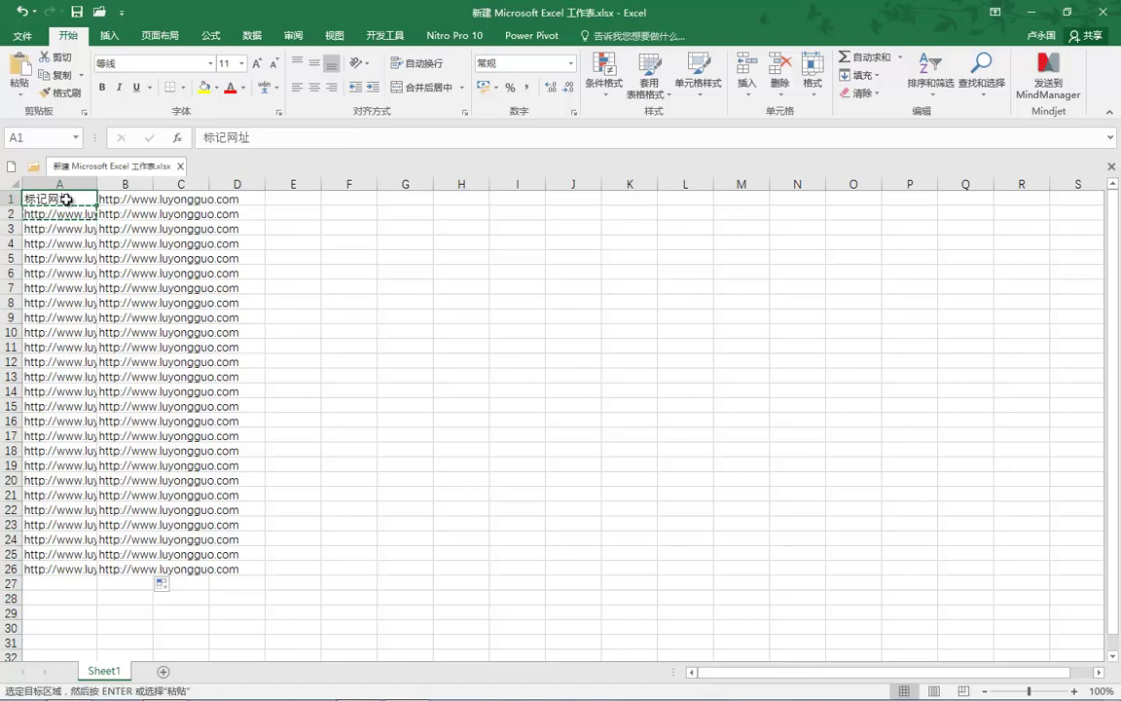
pyautogui.hotkey('ctrl', 'v')
pyautogui.click(400, 268)
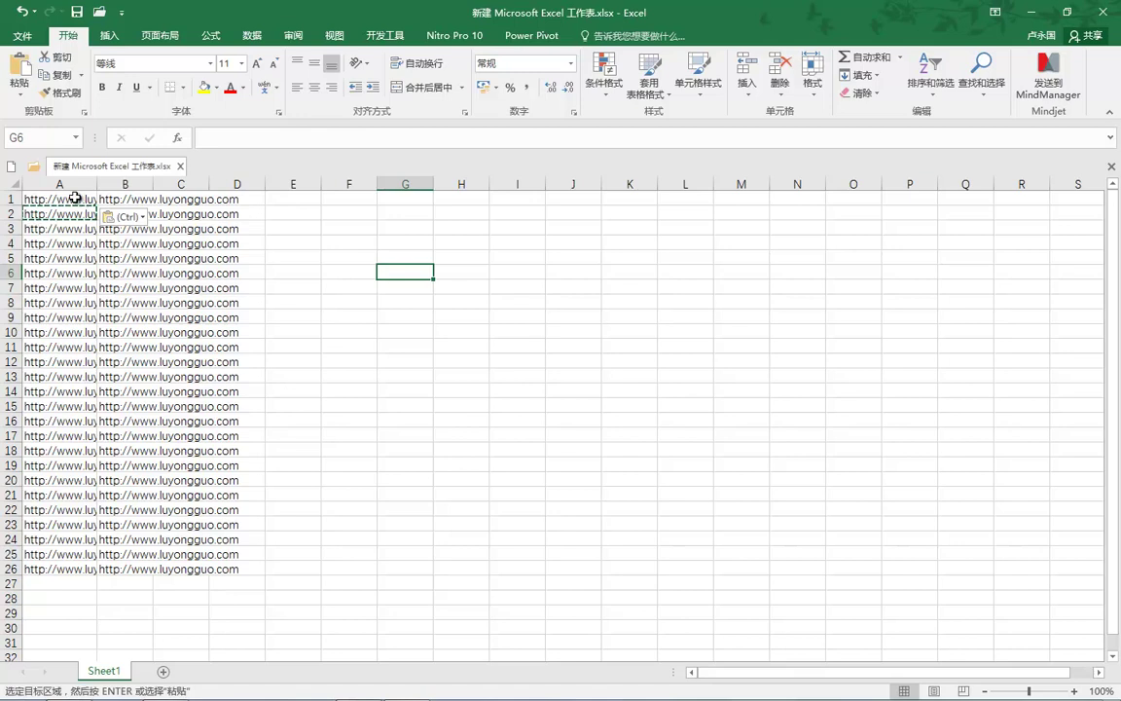
# Copy the tagged addresses in A1:A26 and widen column A to show them in full.
pyautogui.moveTo(74, 198); pyautogui.dragTo(72, 569)
pyautogui.hotkey('ctrl', 'v')
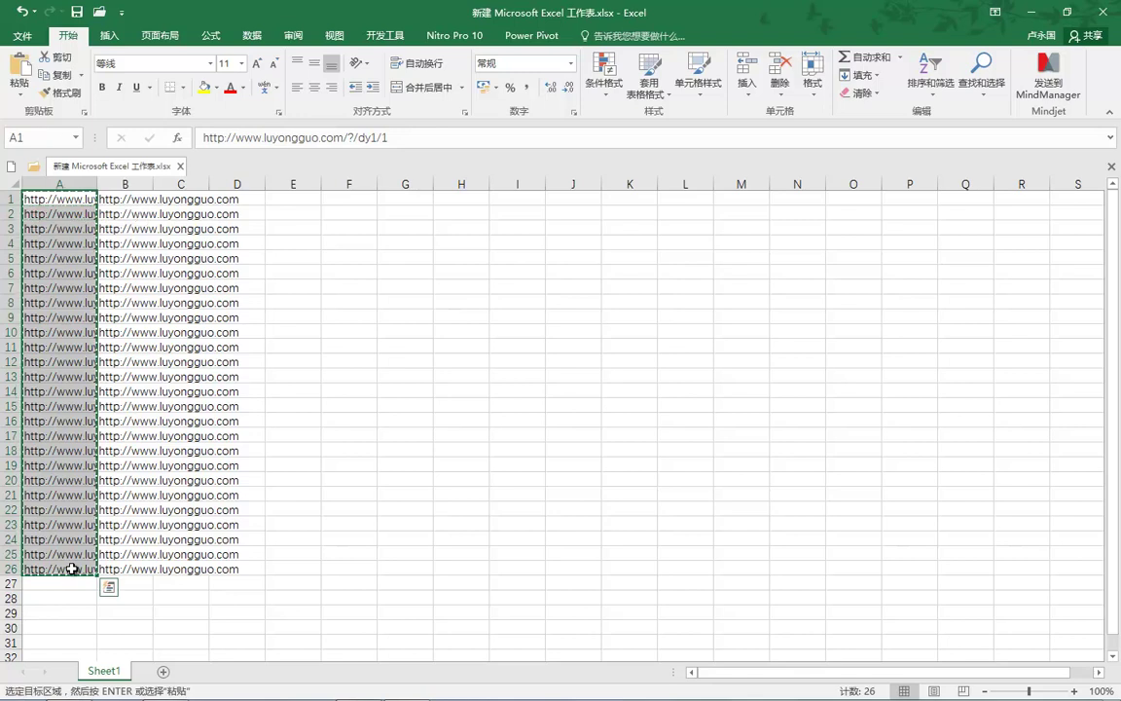
pyautogui.moveTo(98, 183); pyautogui.dragTo(452, 191)
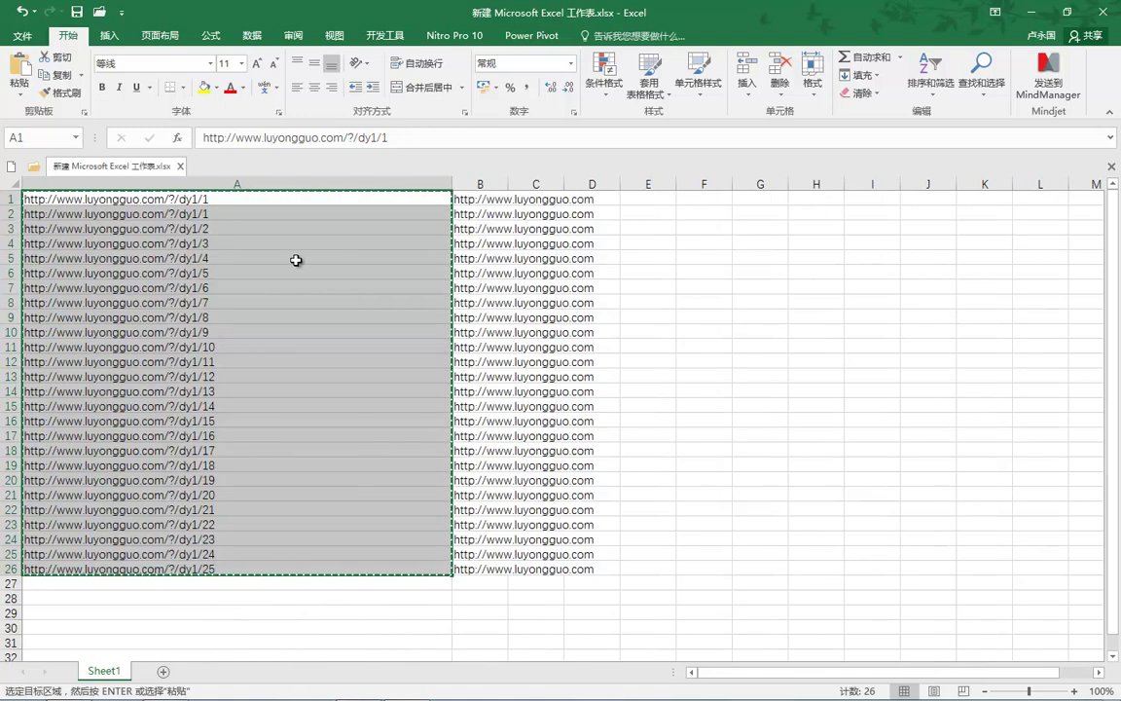
# Switch to the Baidu promotion client, log in the account and open the bulk add/update form for ordinary creatives under search promotion.
pyautogui.click(1040, 17)
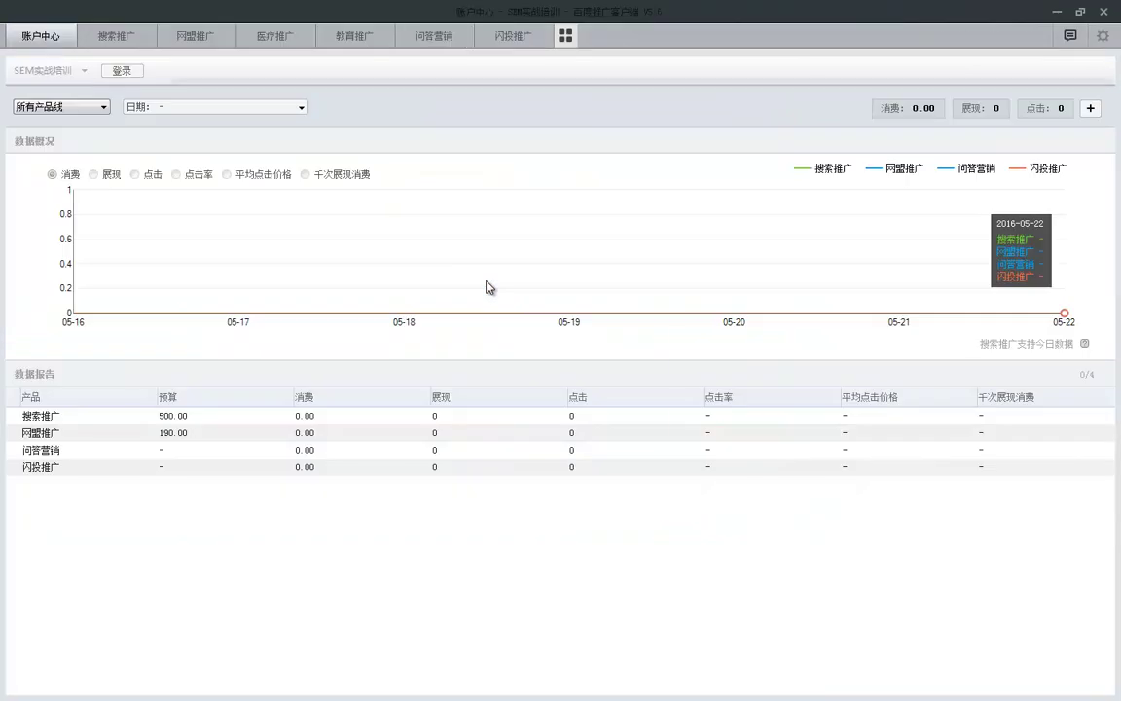
pyautogui.click(503, 415)
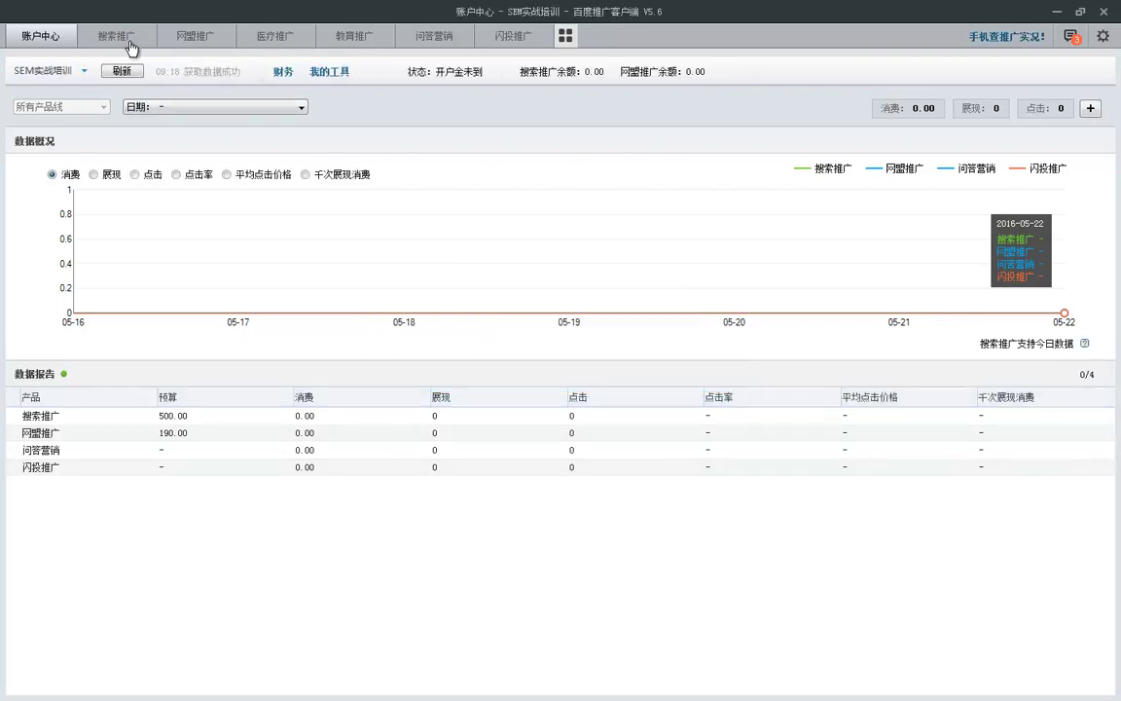
pyautogui.click(129, 44)
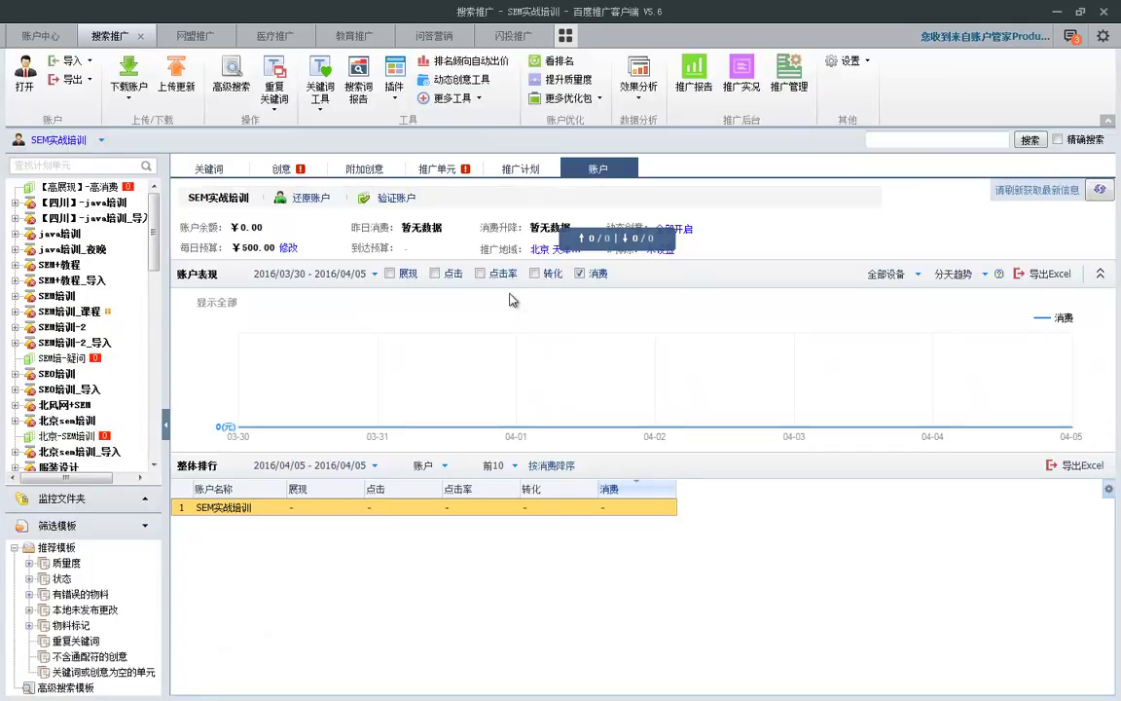
pyautogui.click(280, 169)
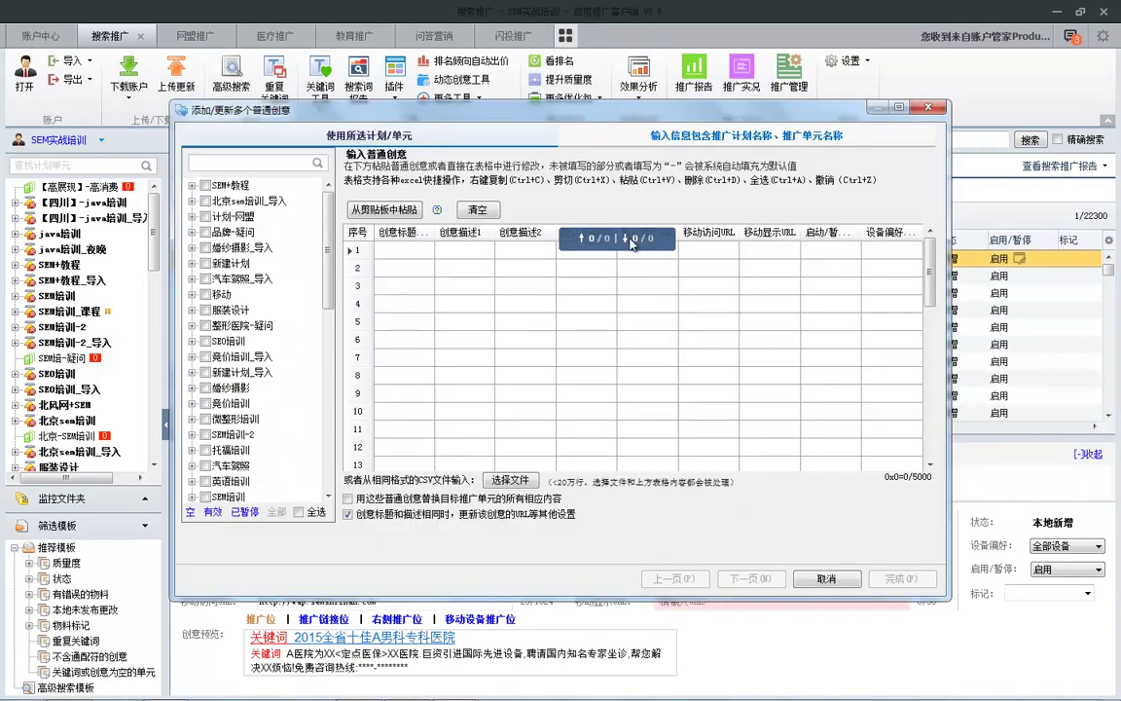
# Paste the copied tagged addresses into the default access URL column of the bulk creatives table.
pyautogui.click(574, 257)
pyautogui.moveTo(575, 265); pyautogui.dragTo(564, 487)
pyautogui.hotkey('ctrl', 'v')
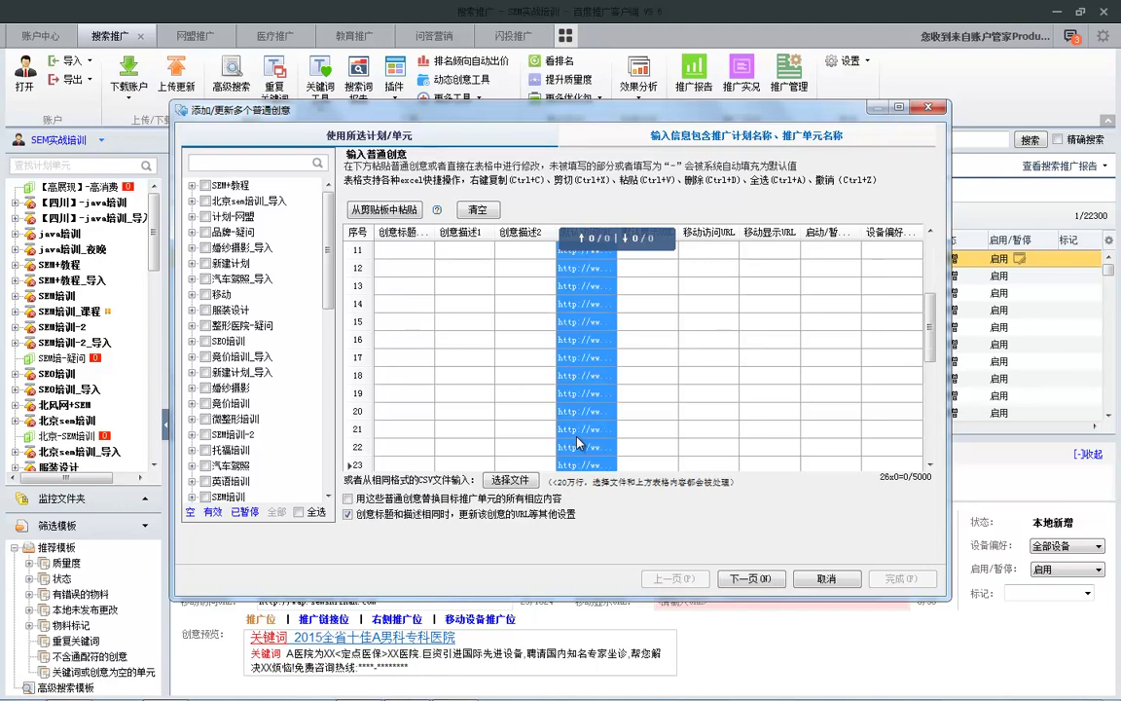
pyautogui.click(686, 393)
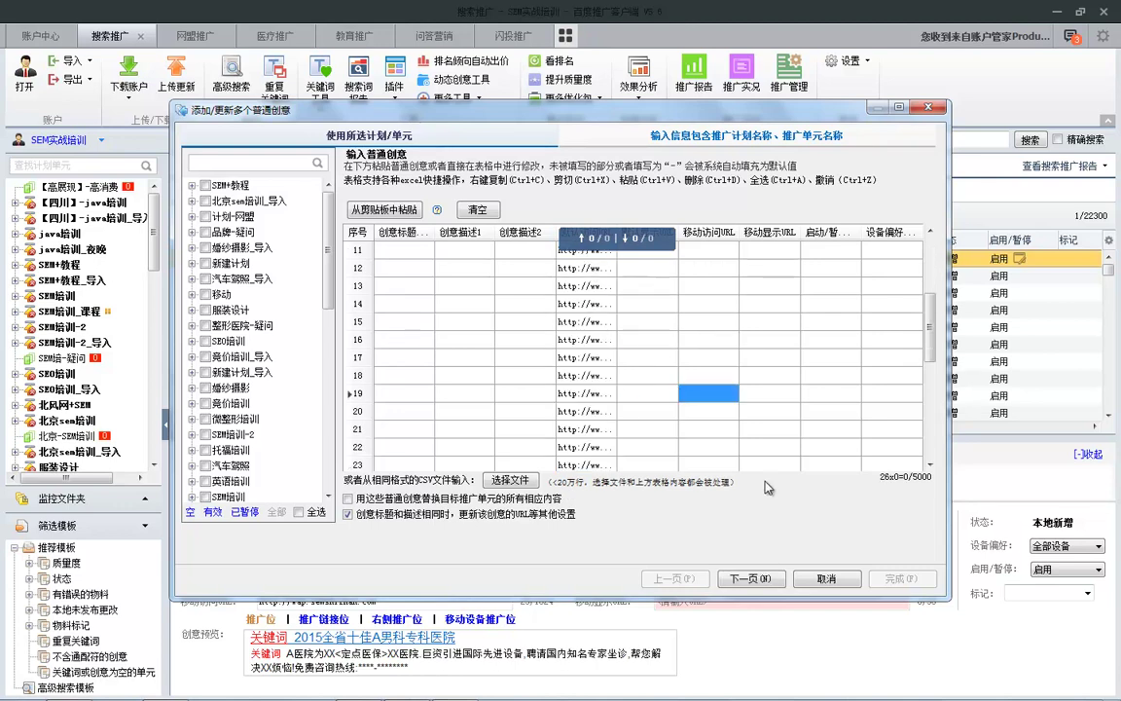
# Try to continue with the pasted addresses, select the SEM+教程 plan as their target, and close the bulk form without applying it.
pyautogui.click(751, 577)
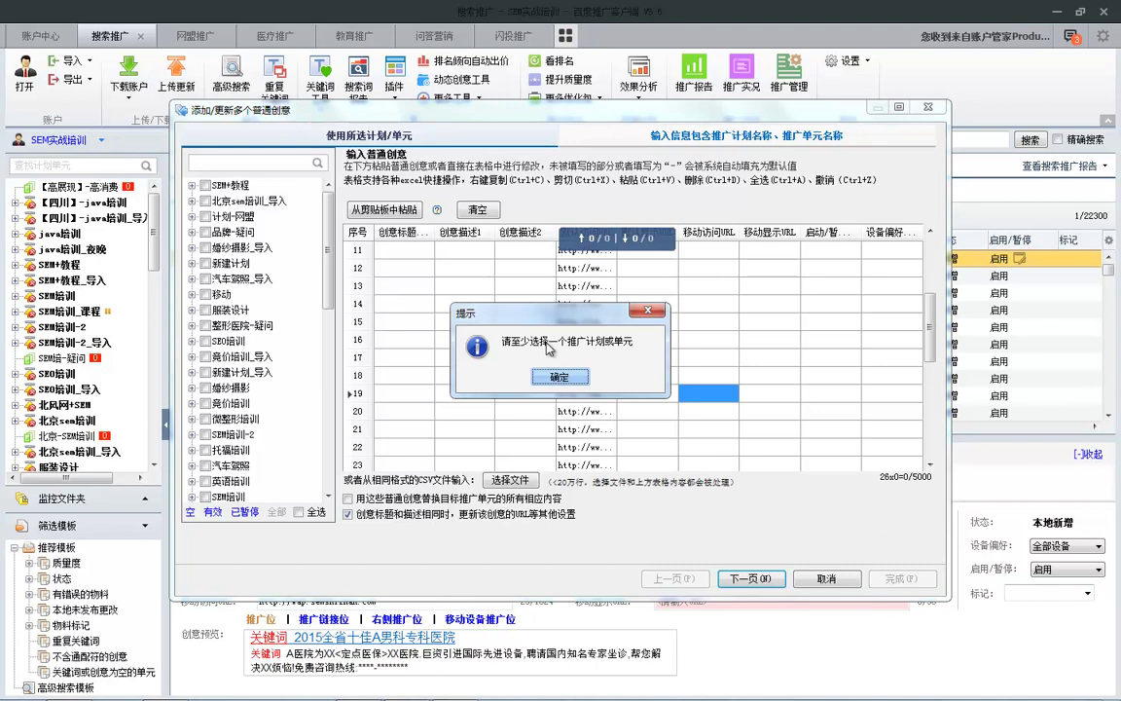
pyautogui.press('Return')
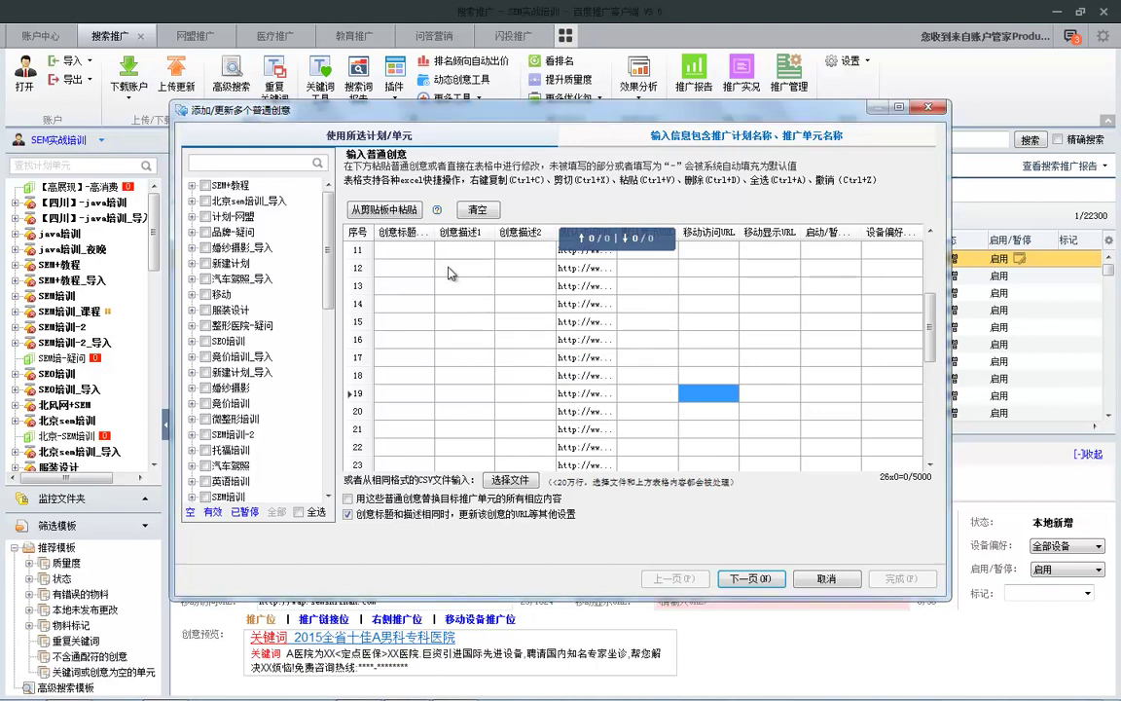
pyautogui.click(203, 185)
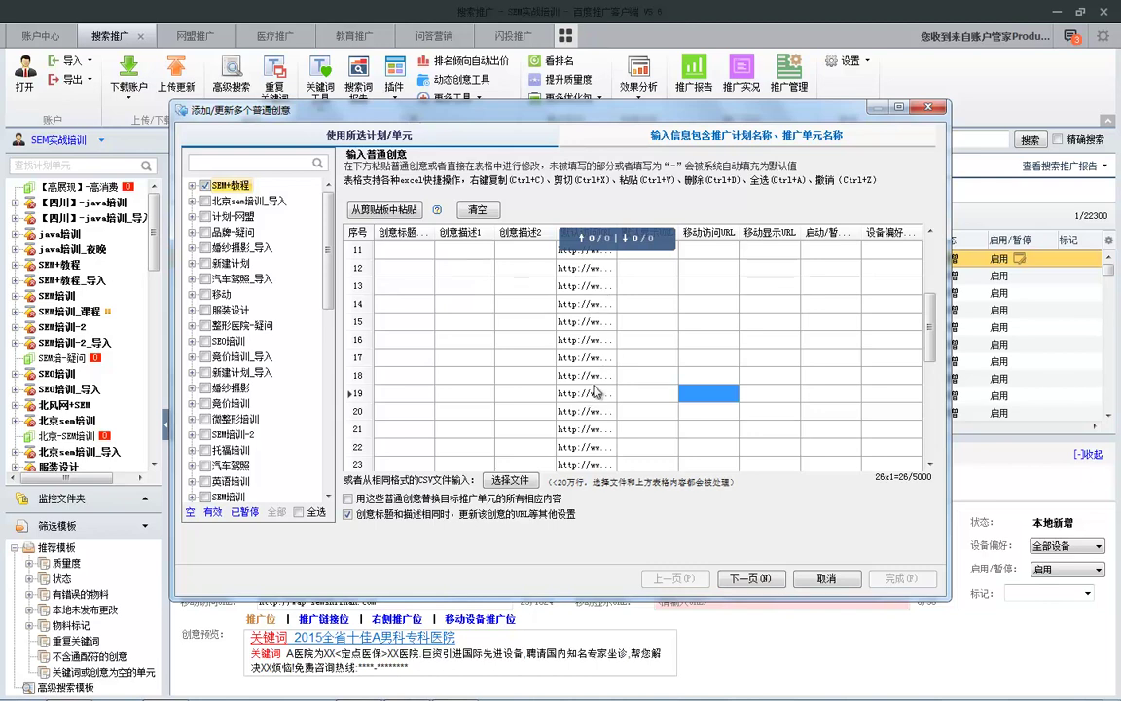
pyautogui.click(929, 107)
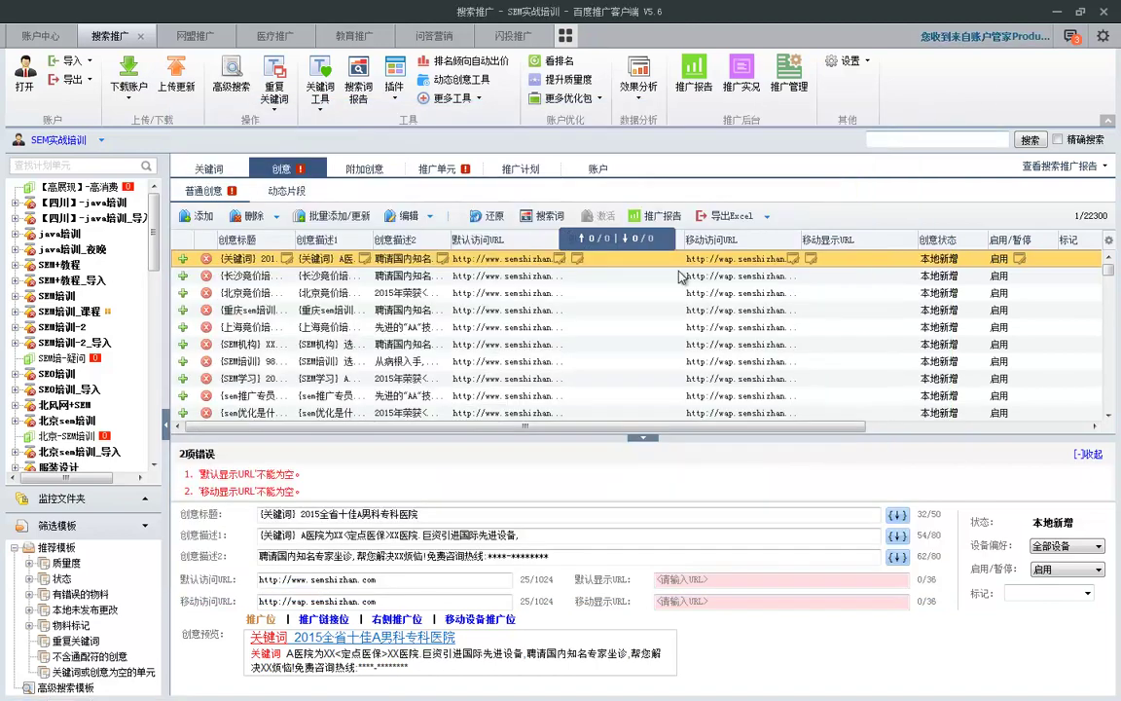
# Switch to the PowerPoint slide listing bounce-rate causes and solutions, review it, and minimize the presentation.
pyautogui.click(1058, 12)
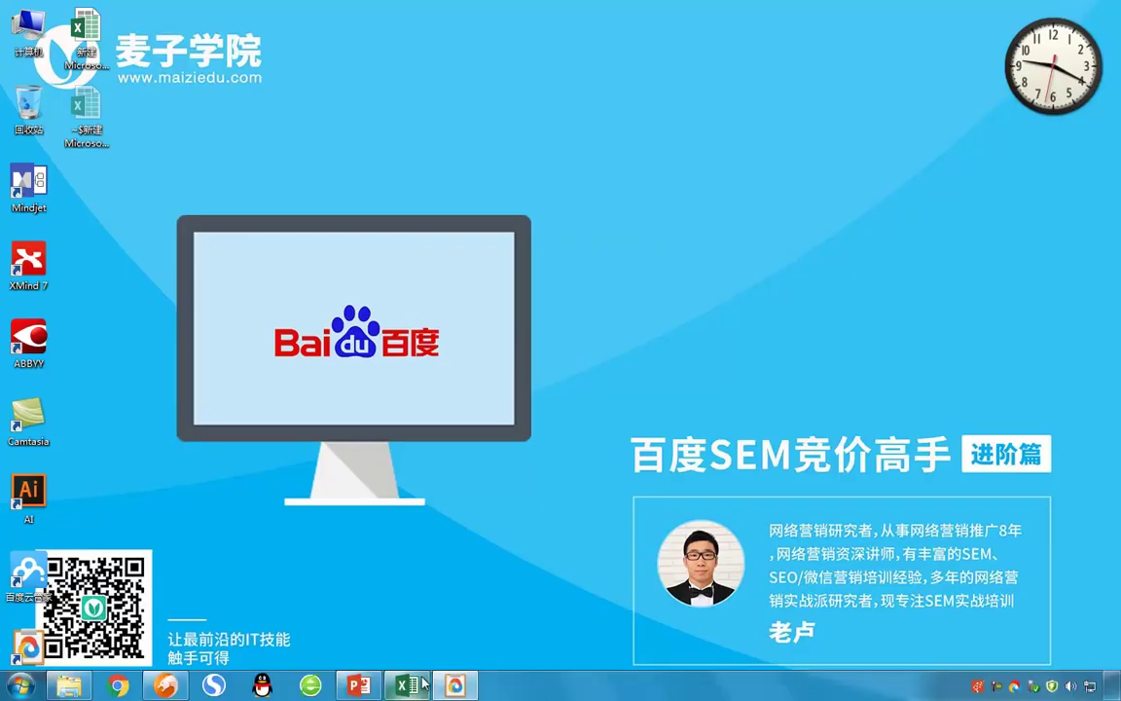
pyautogui.moveTo(401, 687)
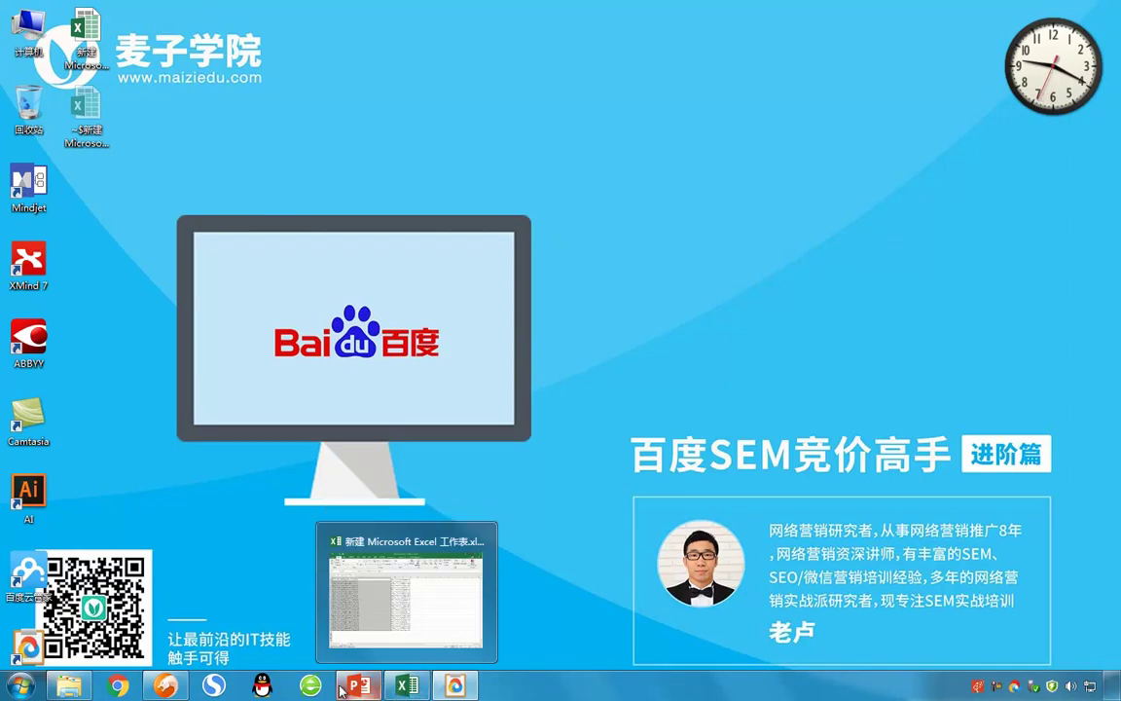
pyautogui.click(360, 687)
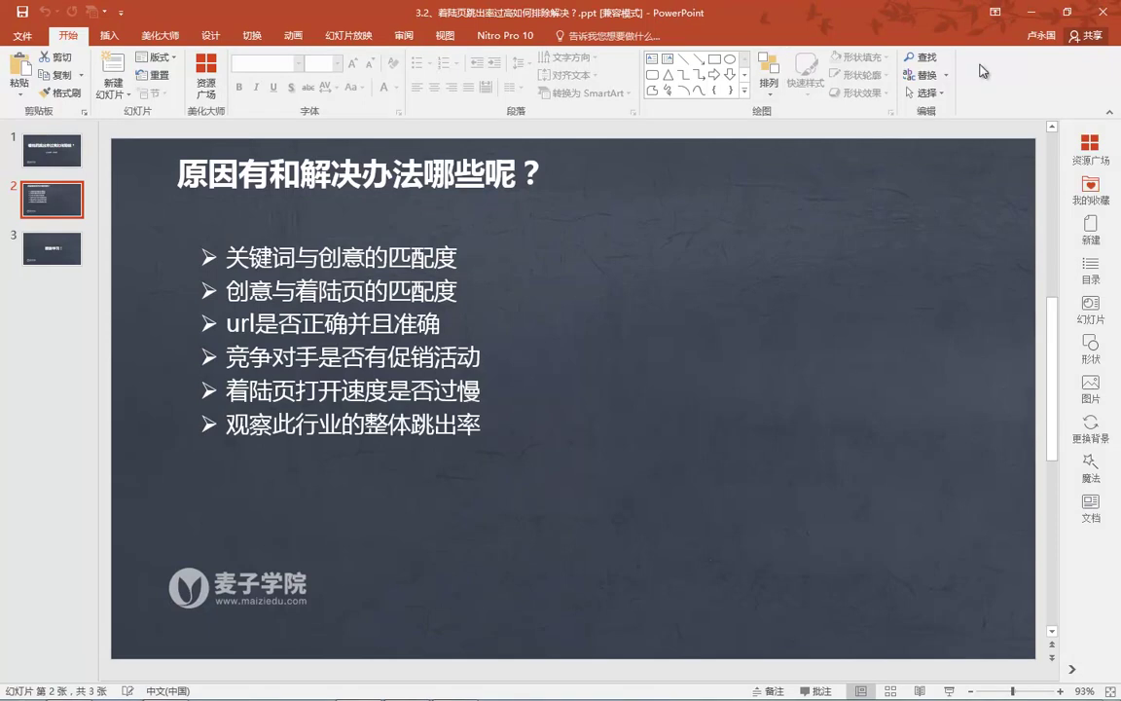
pyautogui.click(1030, 21)
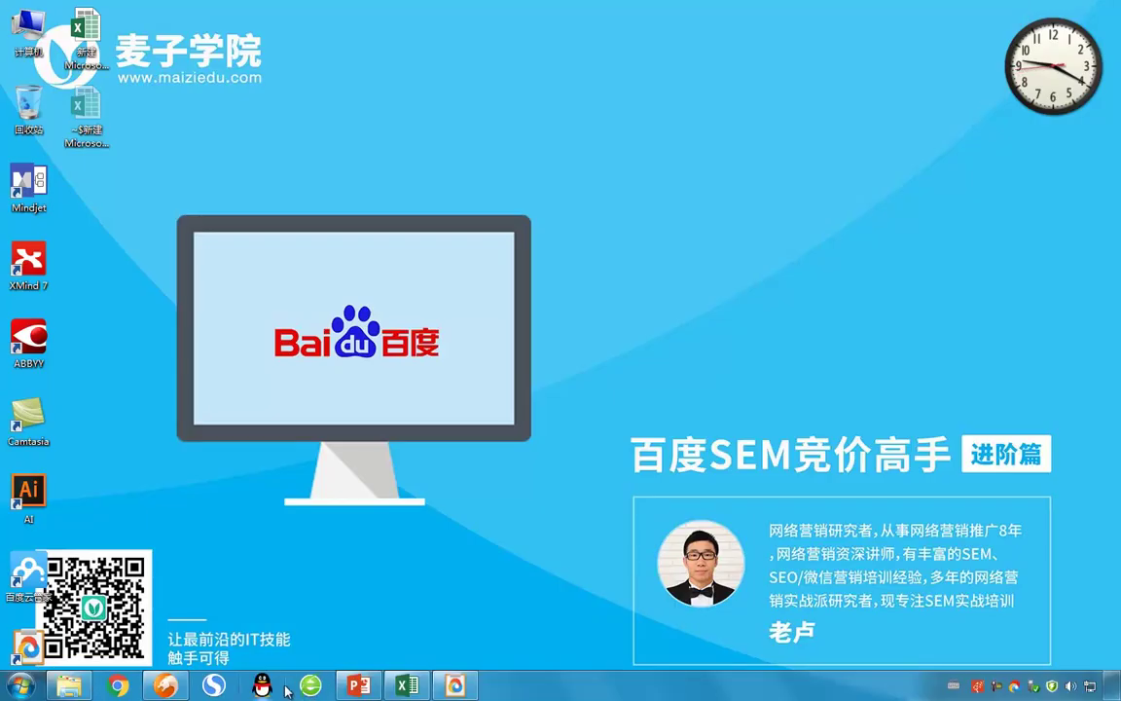
pyautogui.click(190, 688)
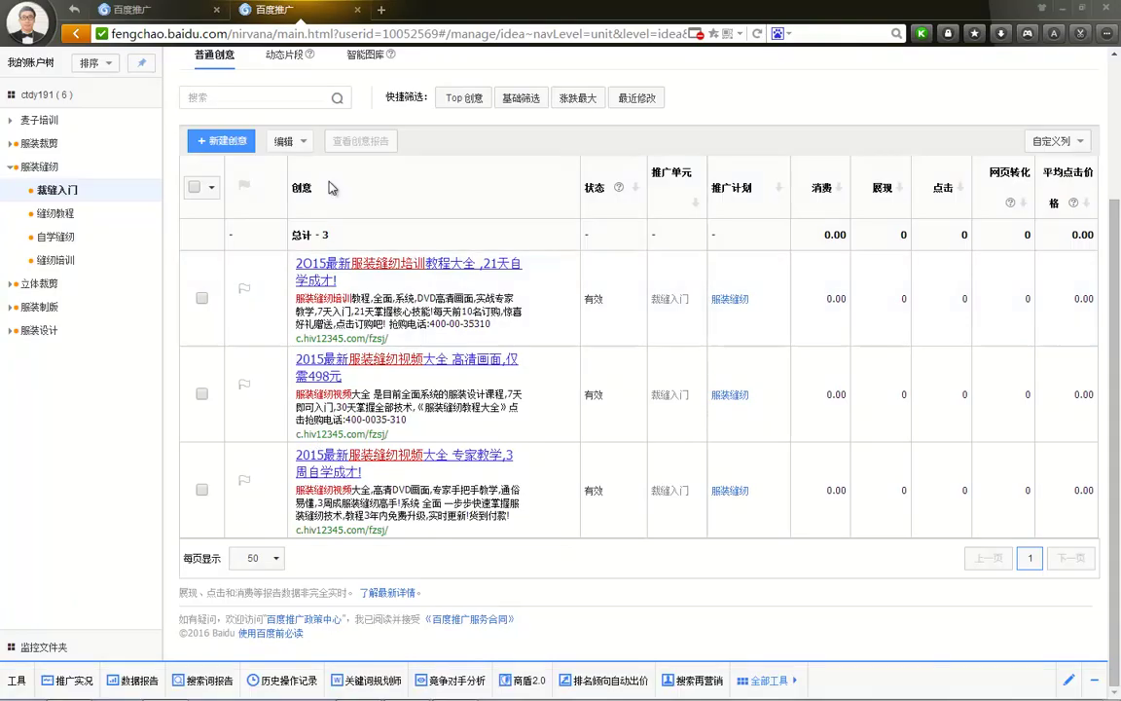
pyautogui.click(380, 9)
pyautogui.click(348, 32)
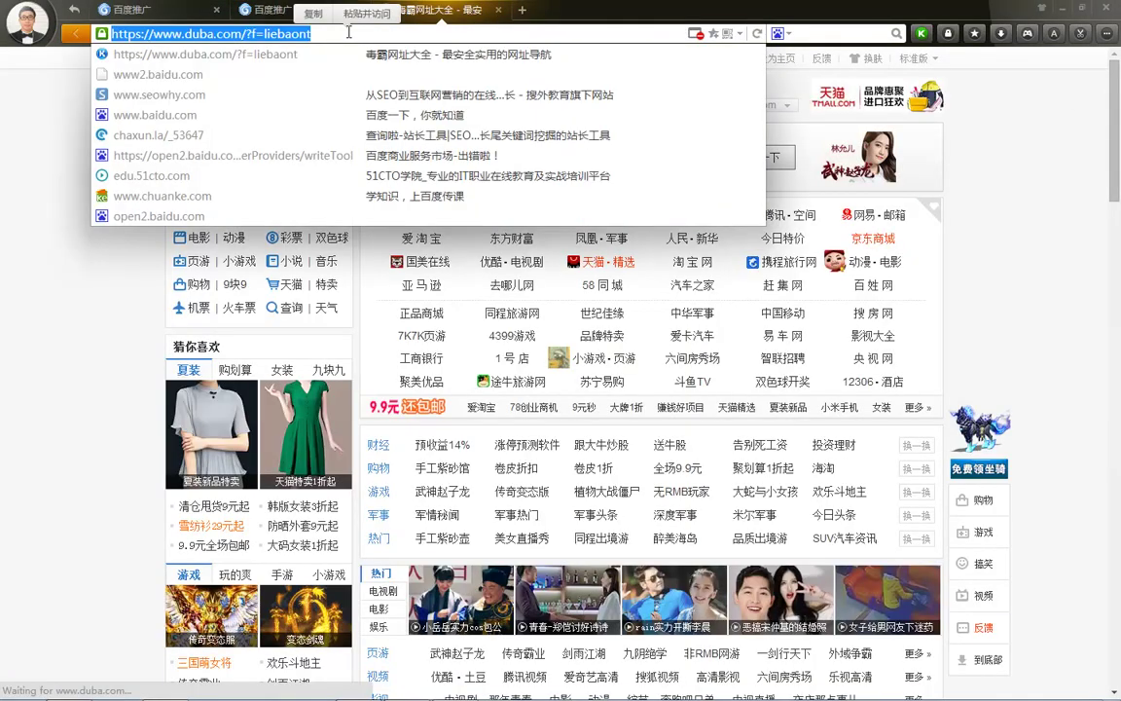
pyautogui.write('ww')
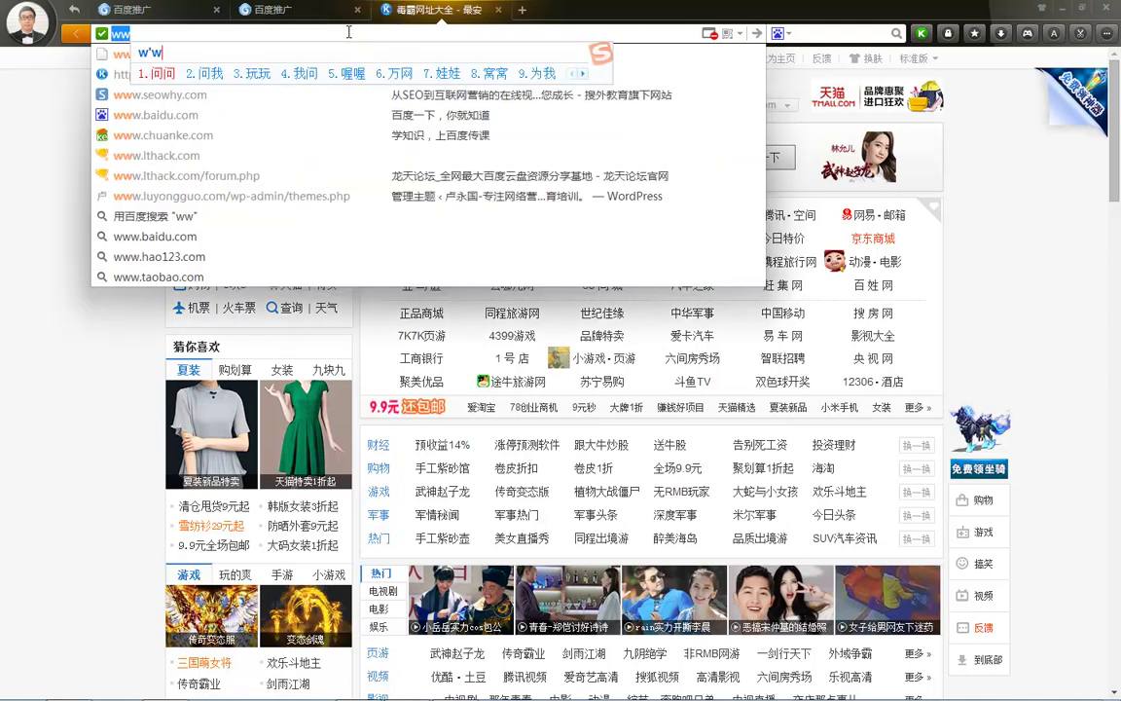
pyautogui.write('w.baiud')
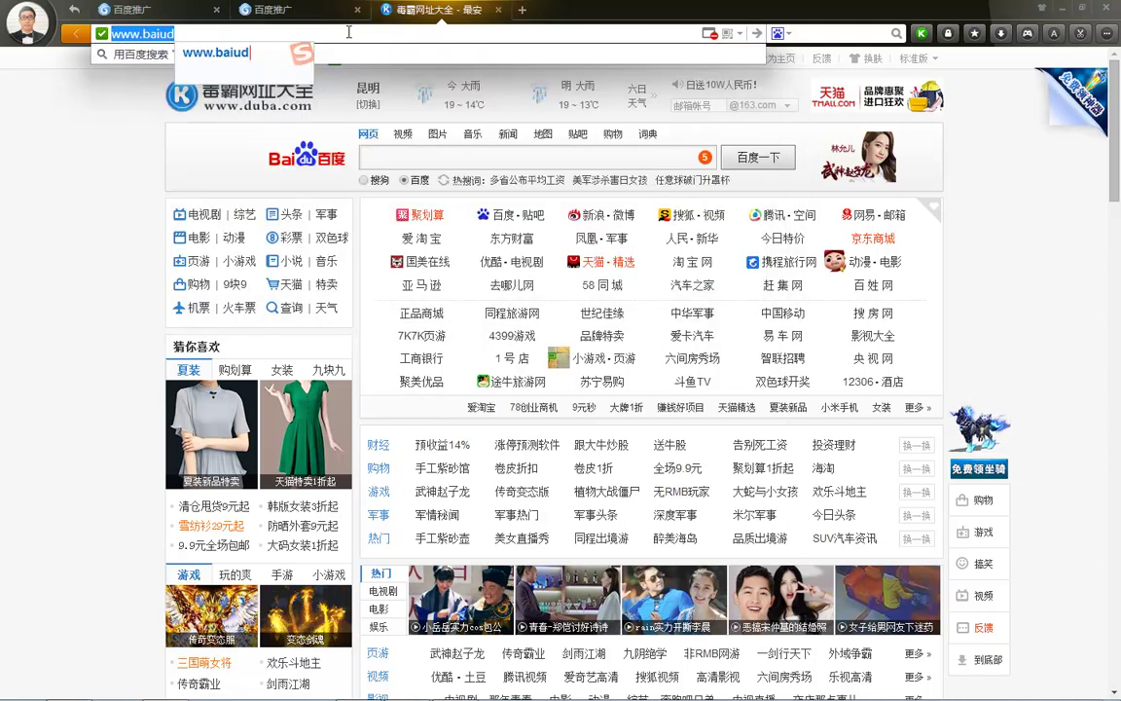
pyautogui.write('.com')
pyautogui.press('Return')
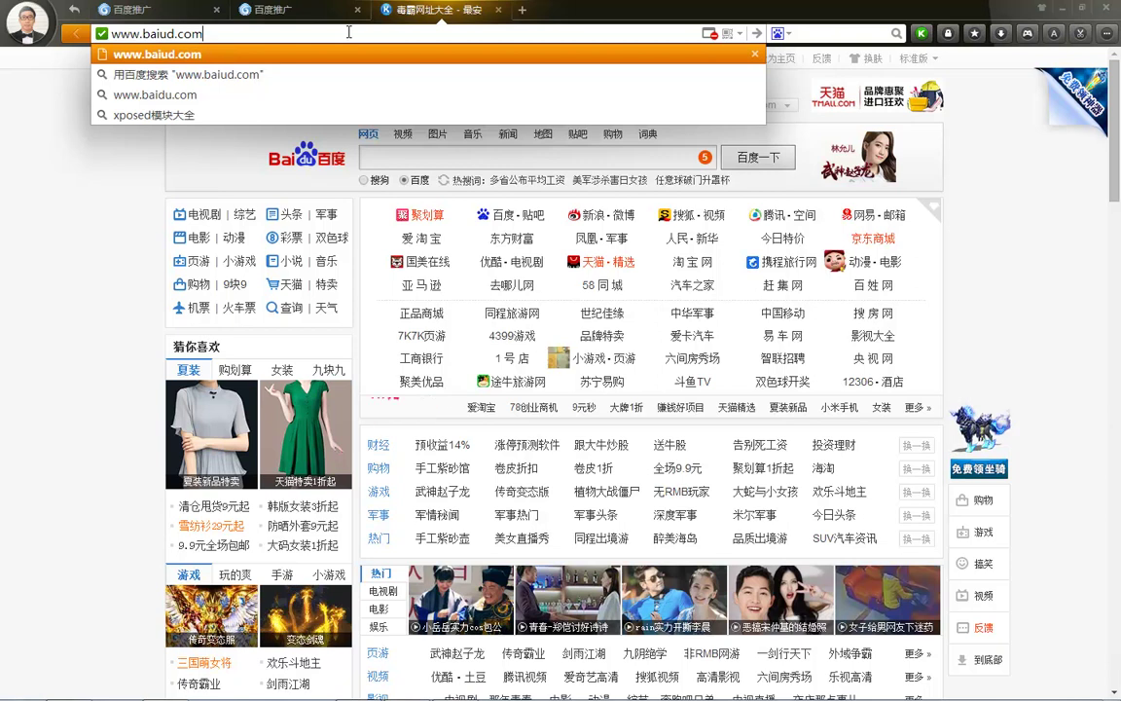
pyautogui.press('Return')
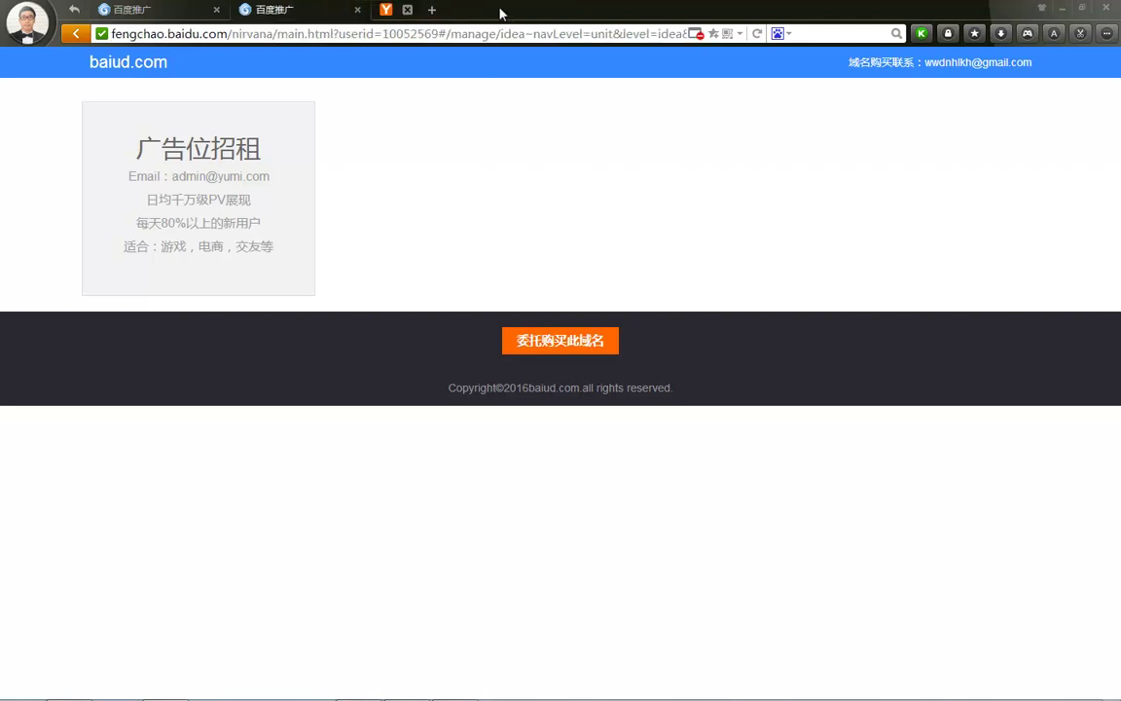
pyautogui.click(500, 9)
# Open the tool management dialog from the Baidu promotion home page to browse the account management tools.
pyautogui.click(181, 14)
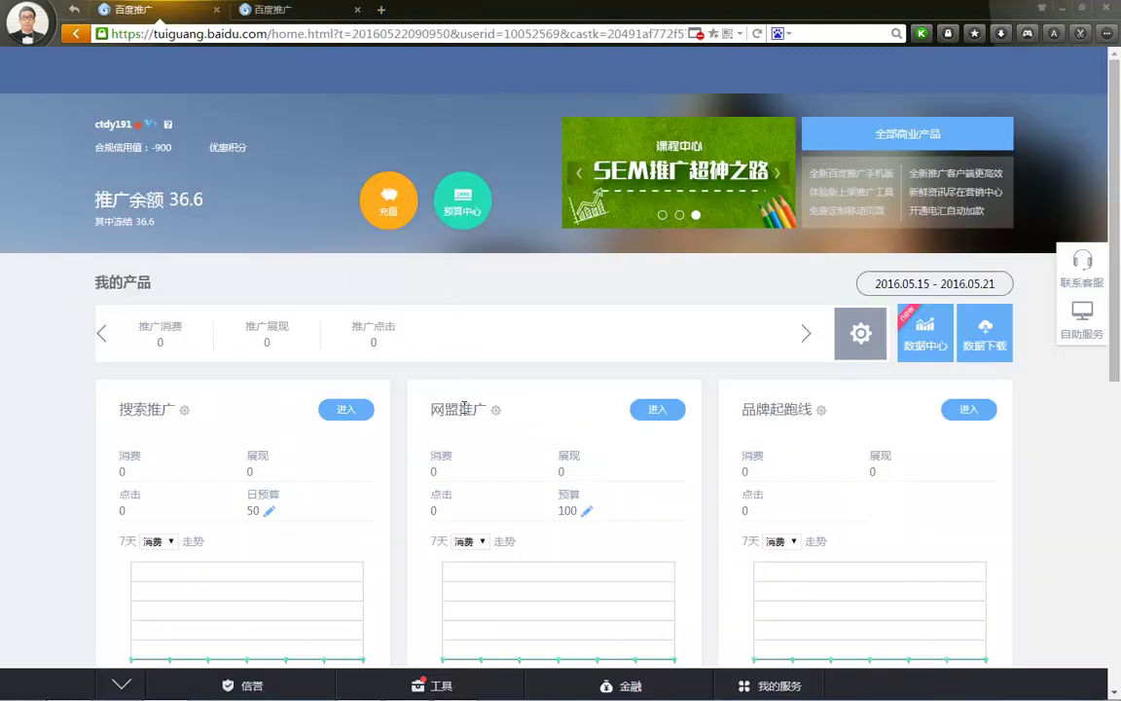
pyautogui.scroll(-4, 545, 465)
pyautogui.scroll(-3, 506, 499)
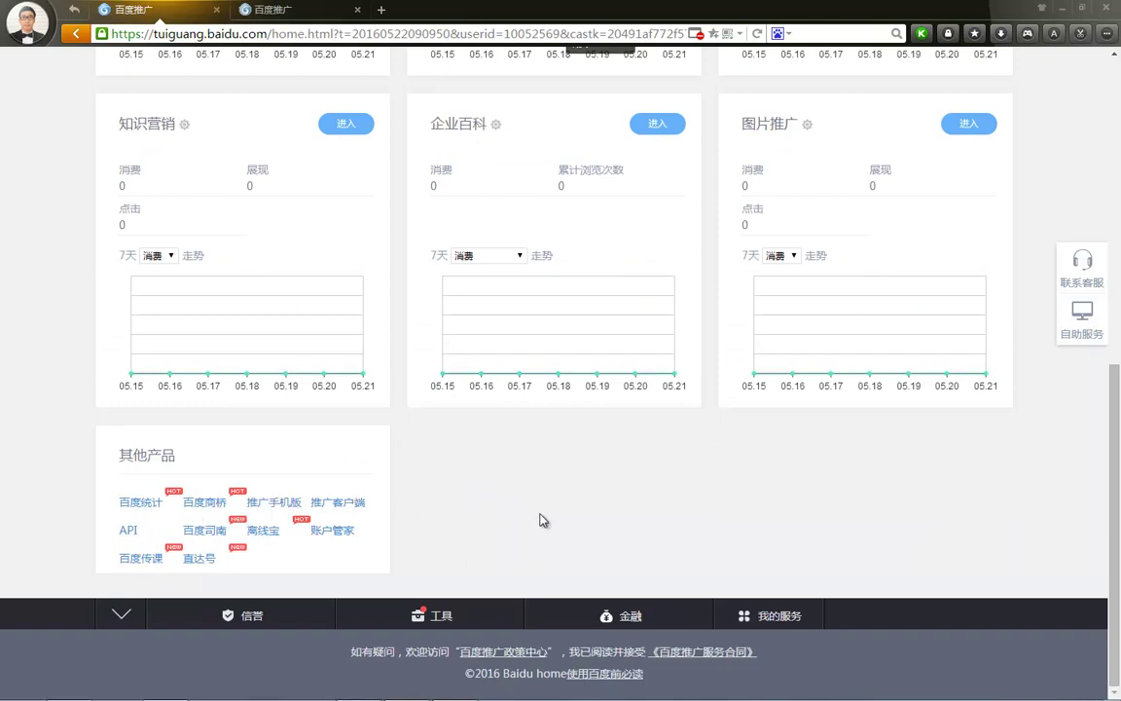
pyautogui.moveTo(452, 609)
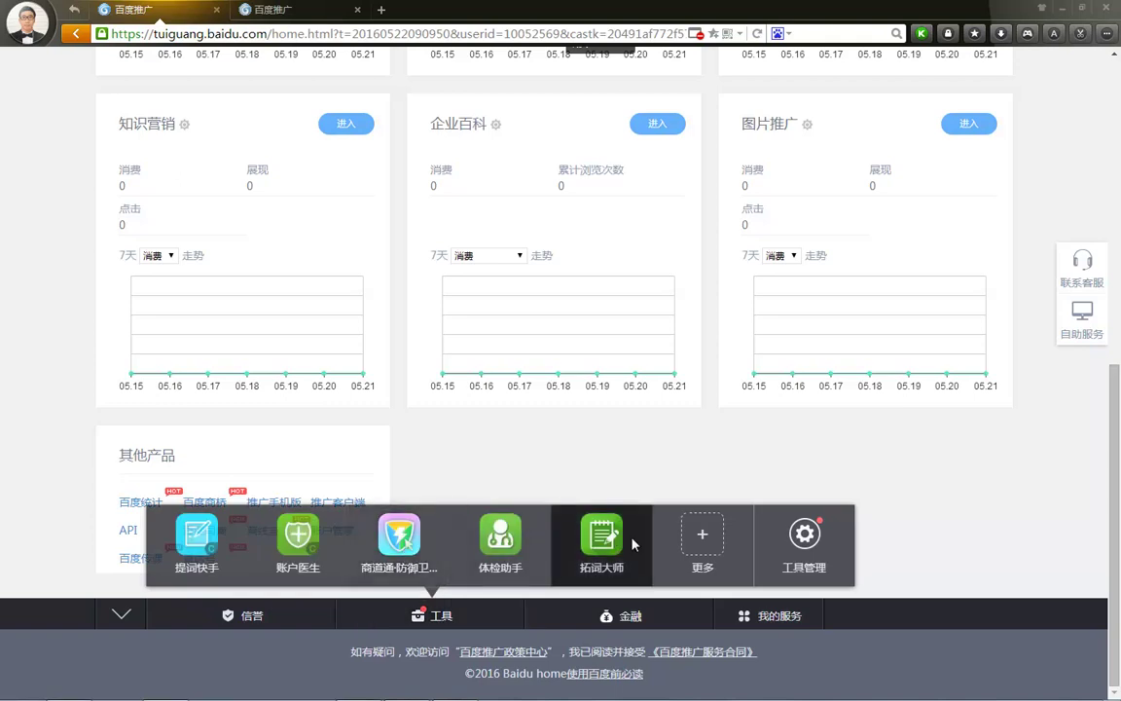
pyautogui.click(800, 542)
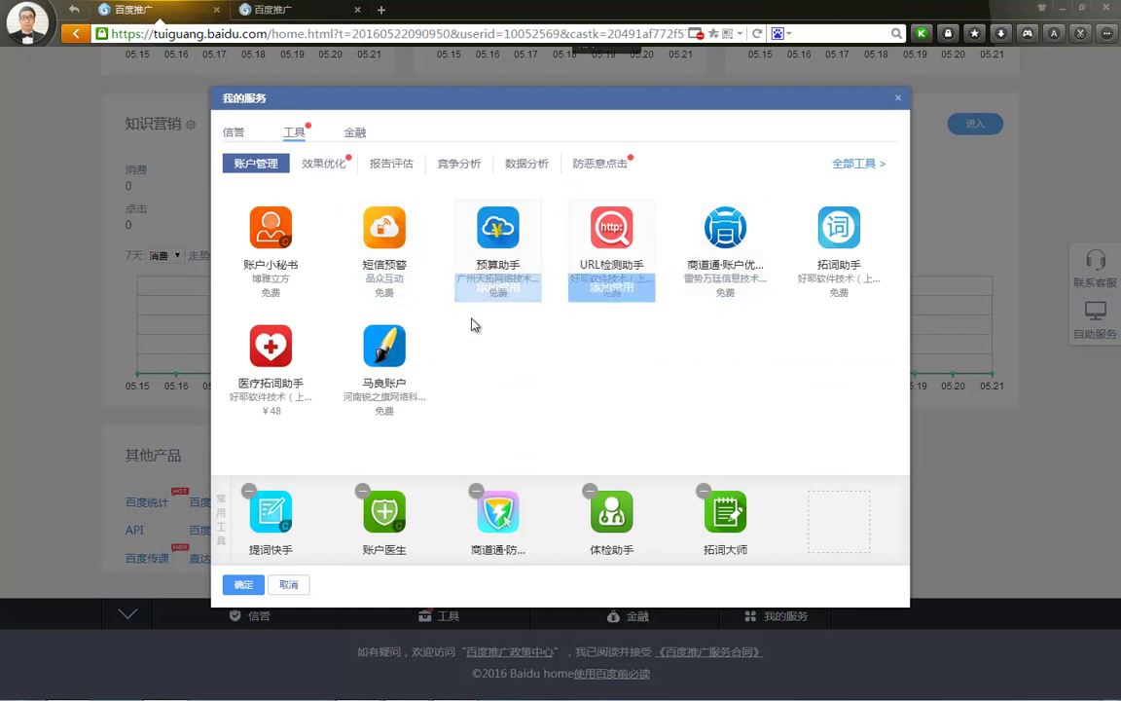
# Open the full tool list in a new tab, return to the service dialog, and show its 竞争分析 tools.
pyautogui.click(848, 168)
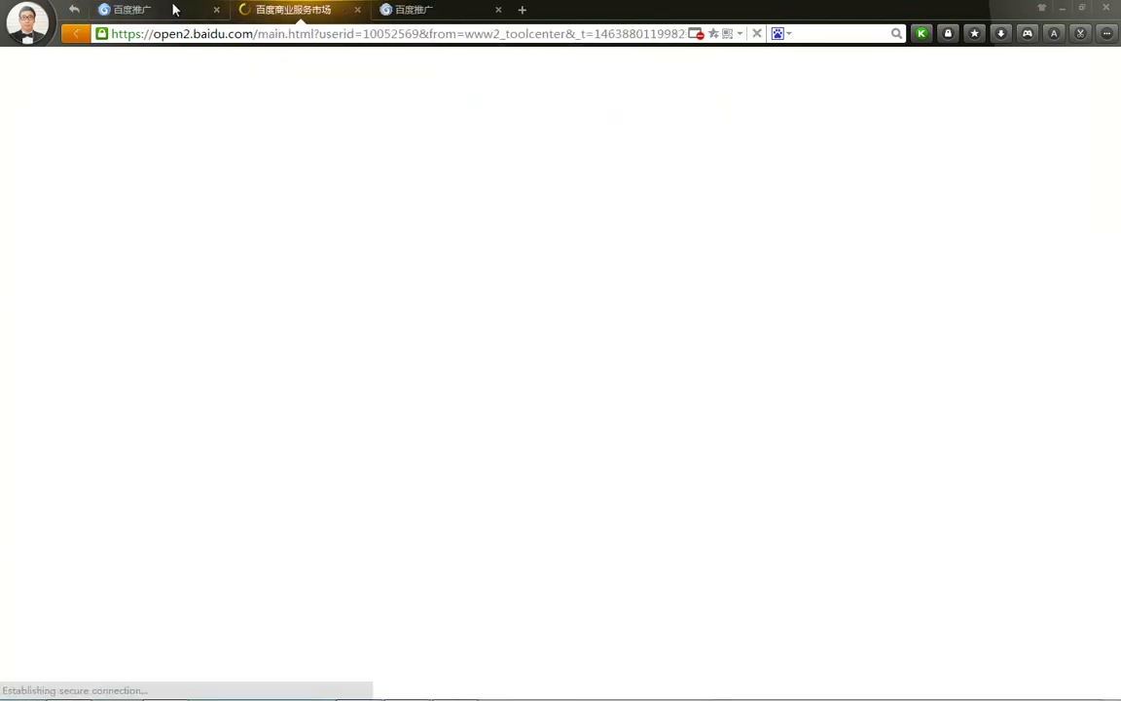
pyautogui.click(172, 9)
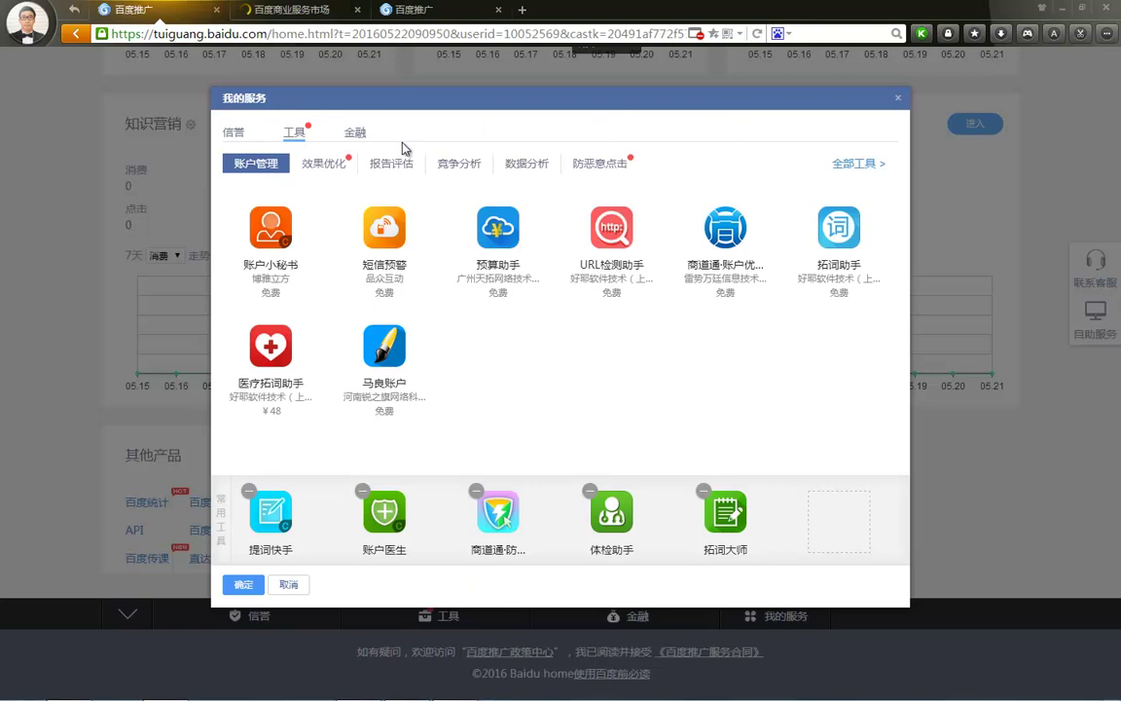
pyautogui.click(469, 172)
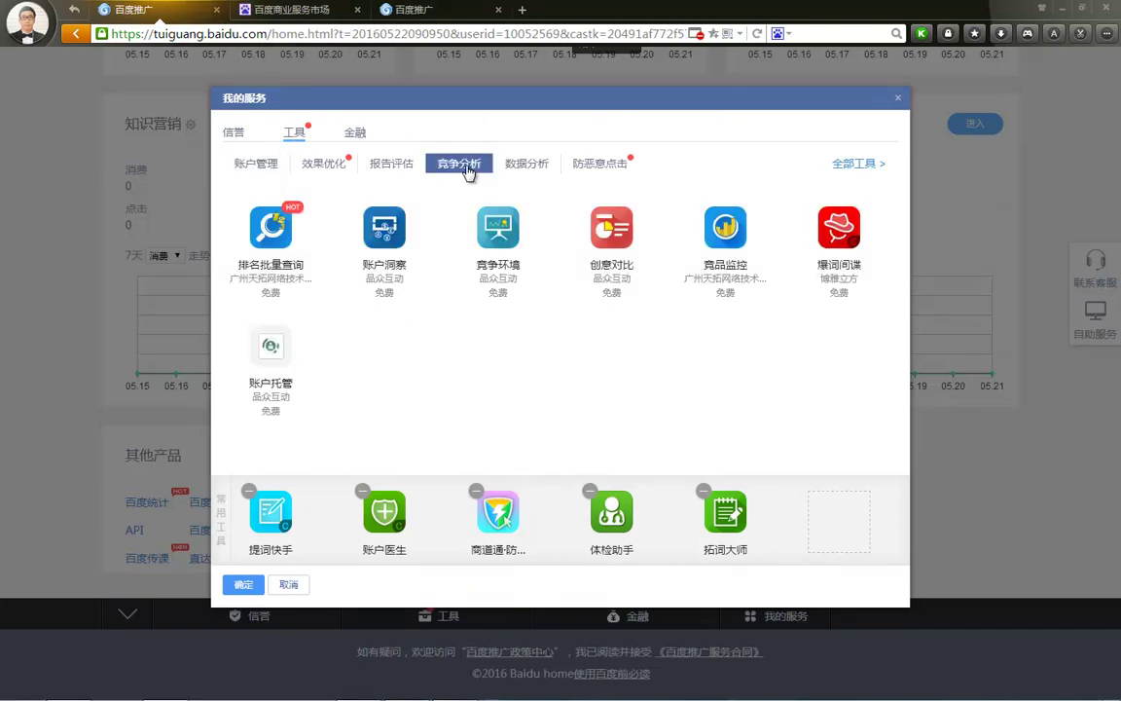
# Add the 竞争环境 tool to the common tools and close the dialog without confirming the change.
pyautogui.moveTo(459, 230)
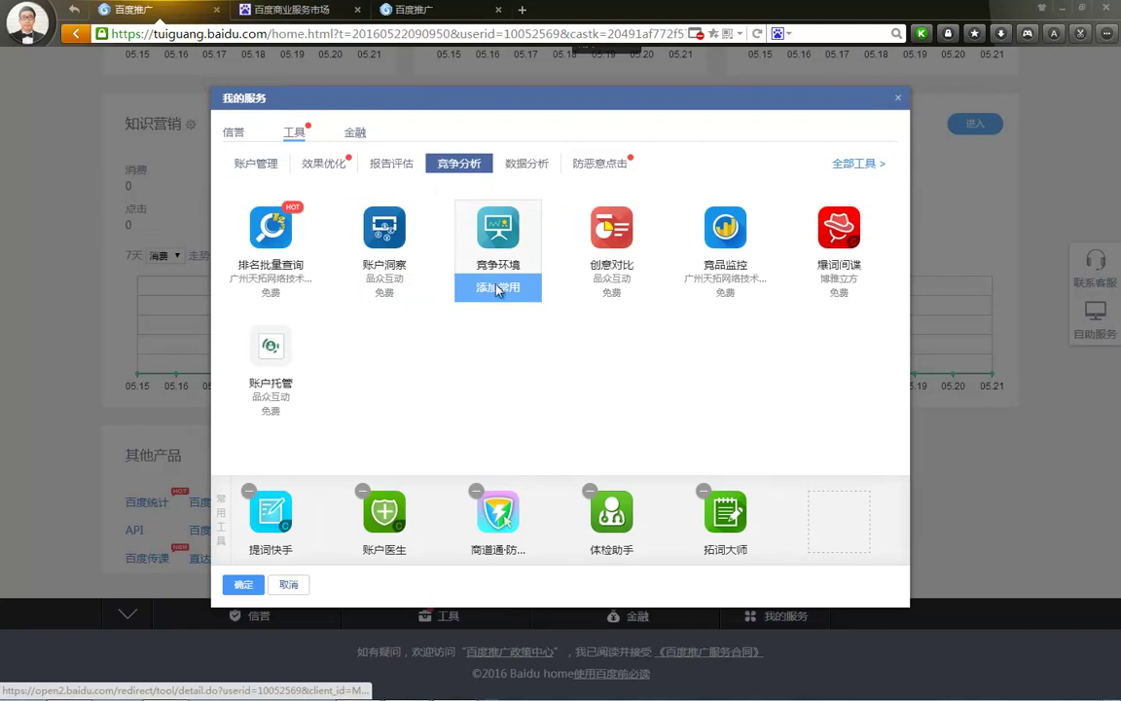
pyautogui.moveTo(693, 292)
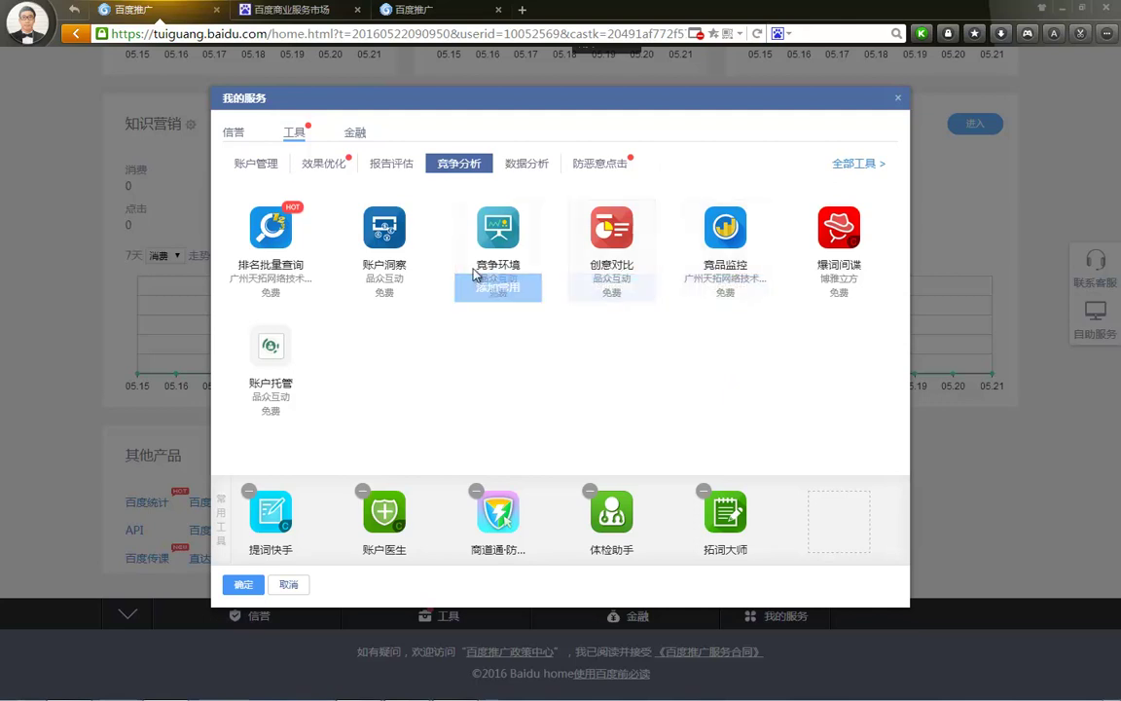
pyautogui.moveTo(385, 290)
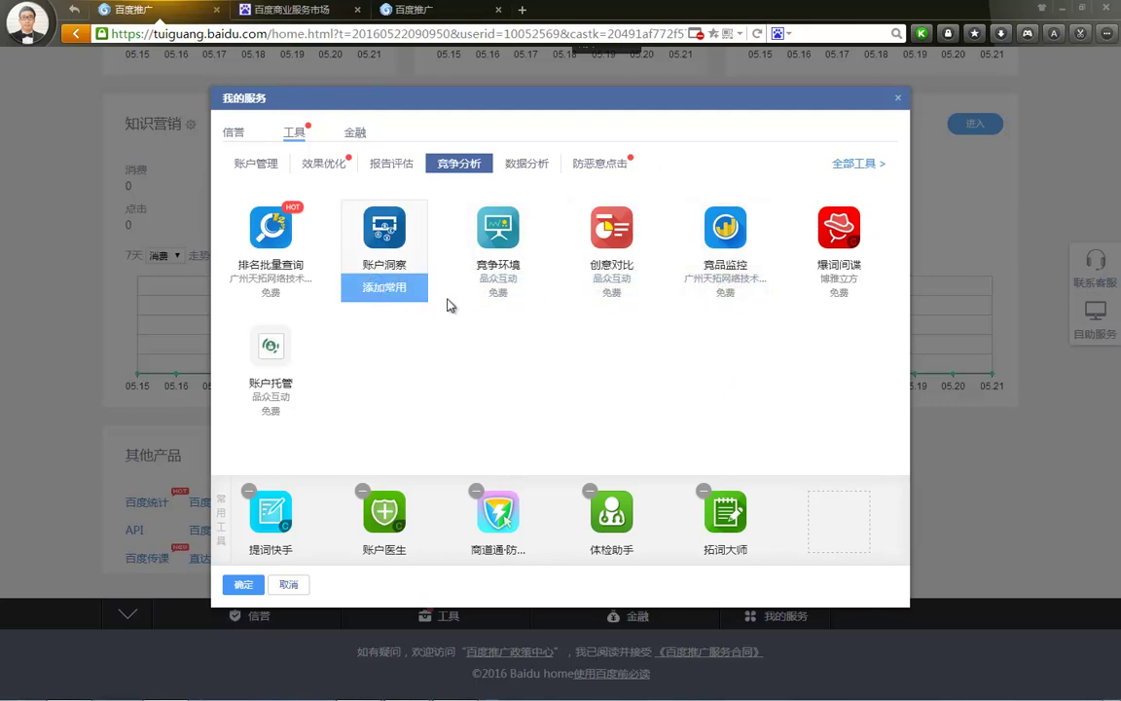
pyautogui.moveTo(448, 258)
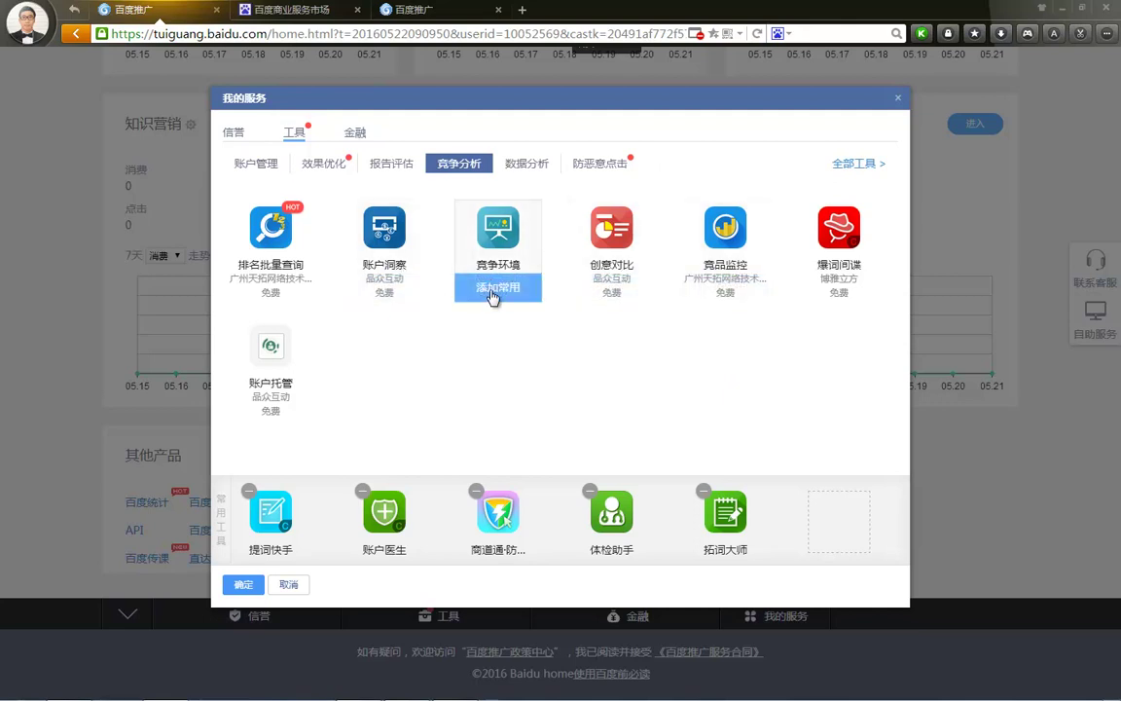
pyautogui.click(492, 291)
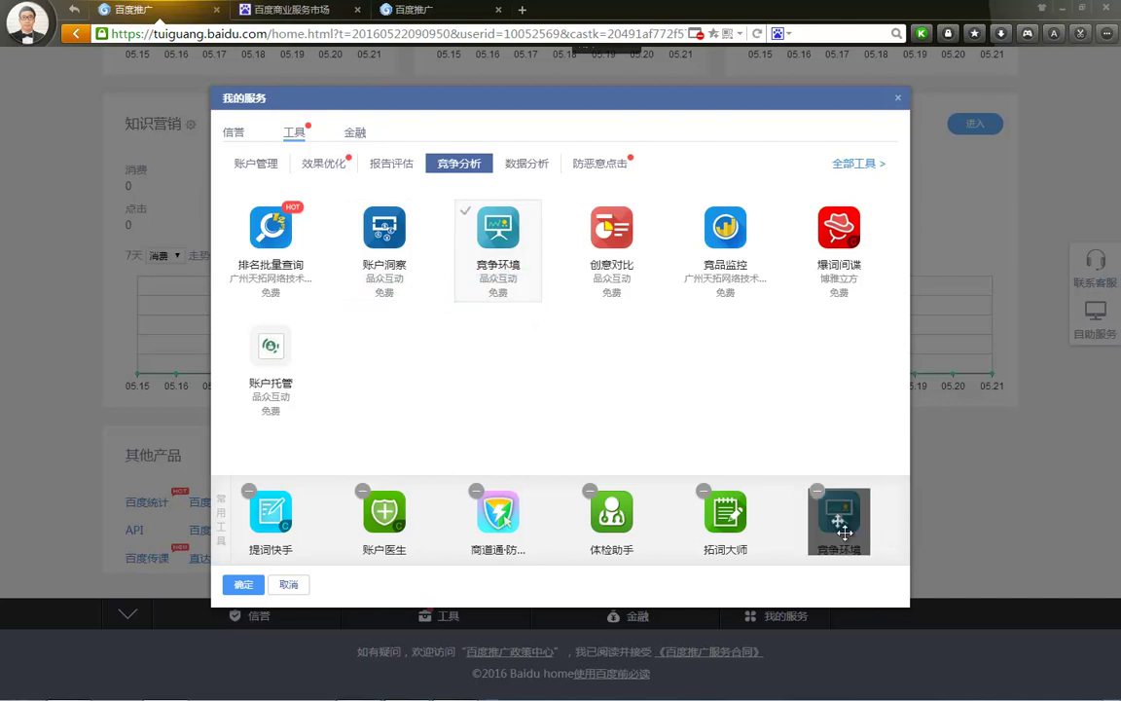
pyautogui.click(897, 98)
# Open the API developer center from the home page's 其他产品 section, open its banner link, and close the resulting documentation tab.
pyautogui.scroll(9, 604, 299)
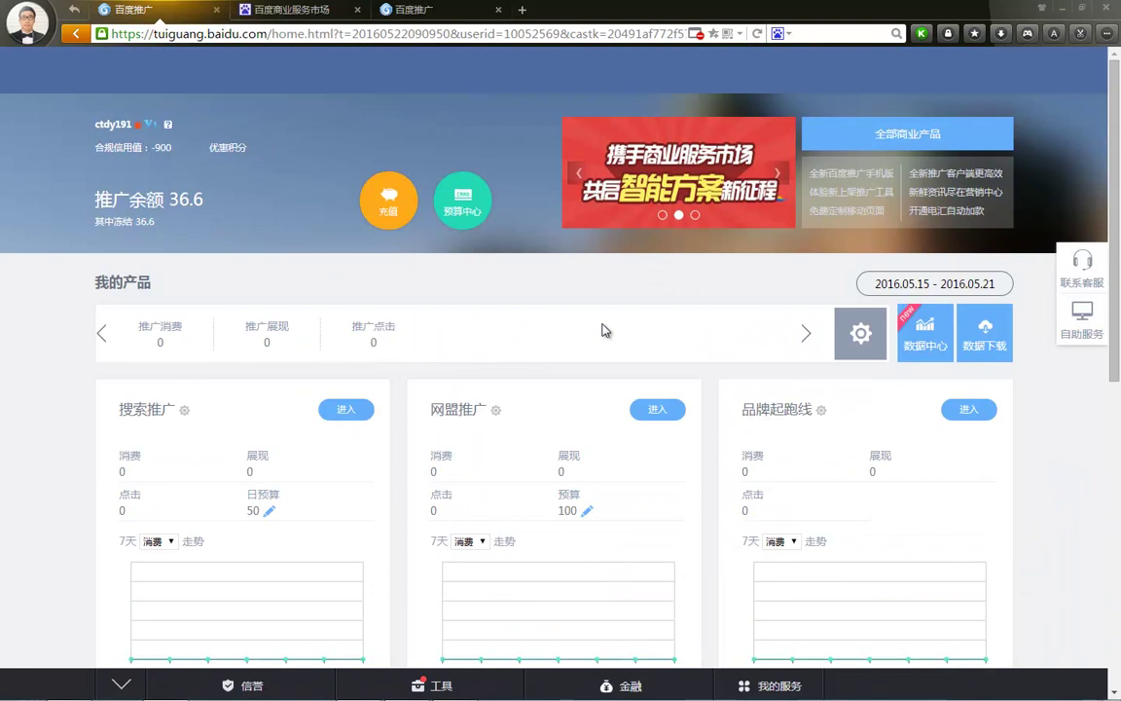
pyautogui.scroll(-6, 605, 330)
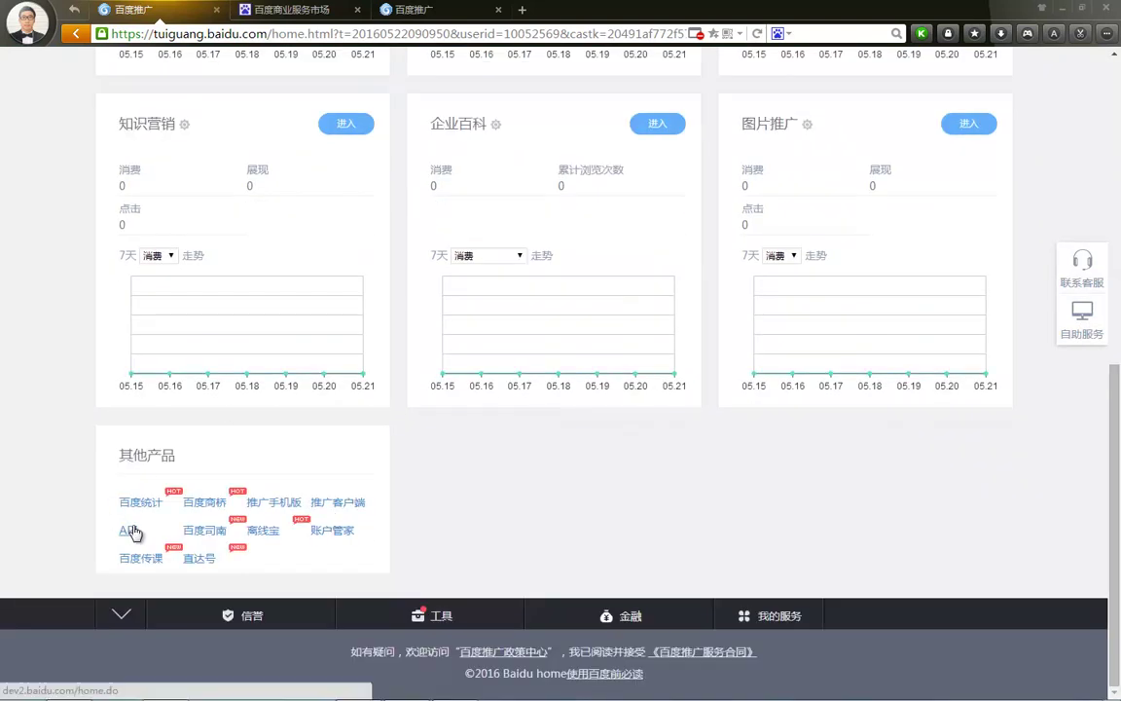
pyautogui.click(133, 530)
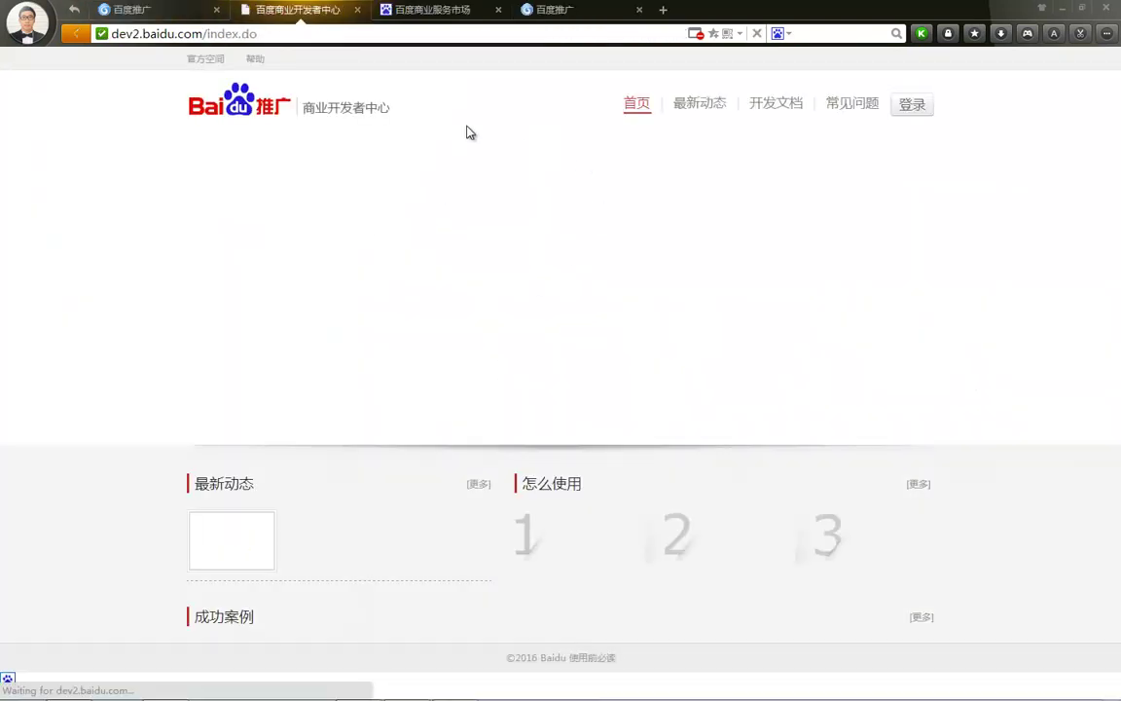
pyautogui.click(500, 334)
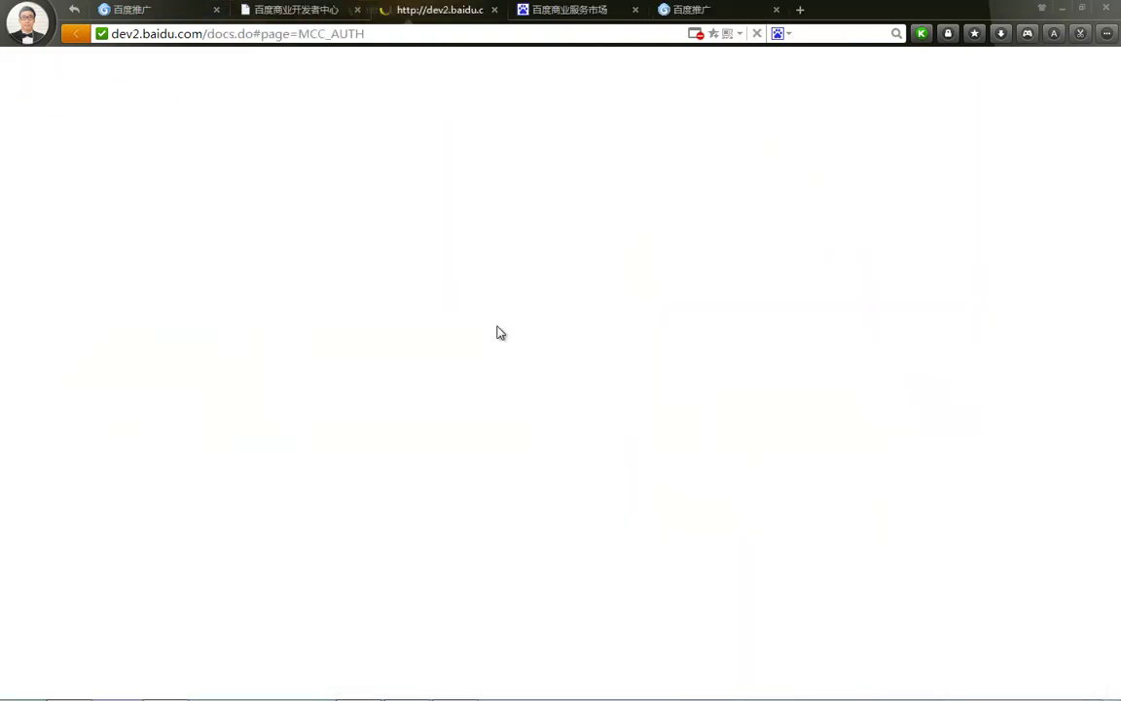
pyautogui.middleClick(457, 15)
# Browse the developer center's banner slides and try to open the new business service market through 新版体验.
pyautogui.click(538, 425)
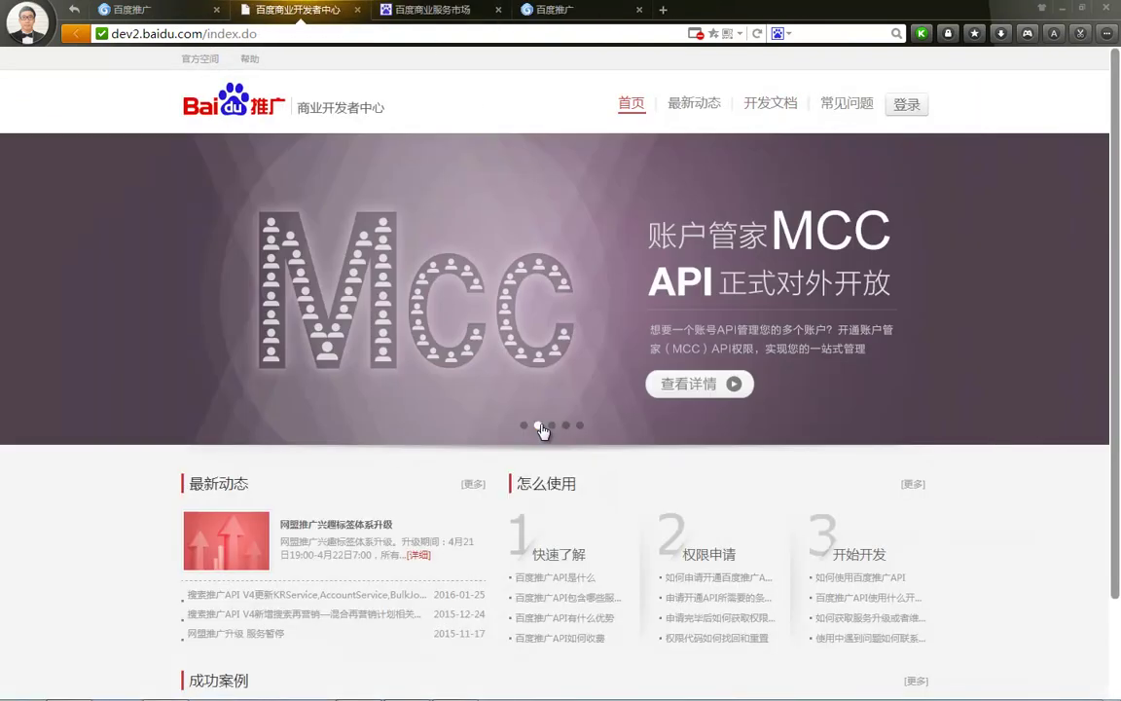
pyautogui.click(552, 426)
pyautogui.click(566, 426)
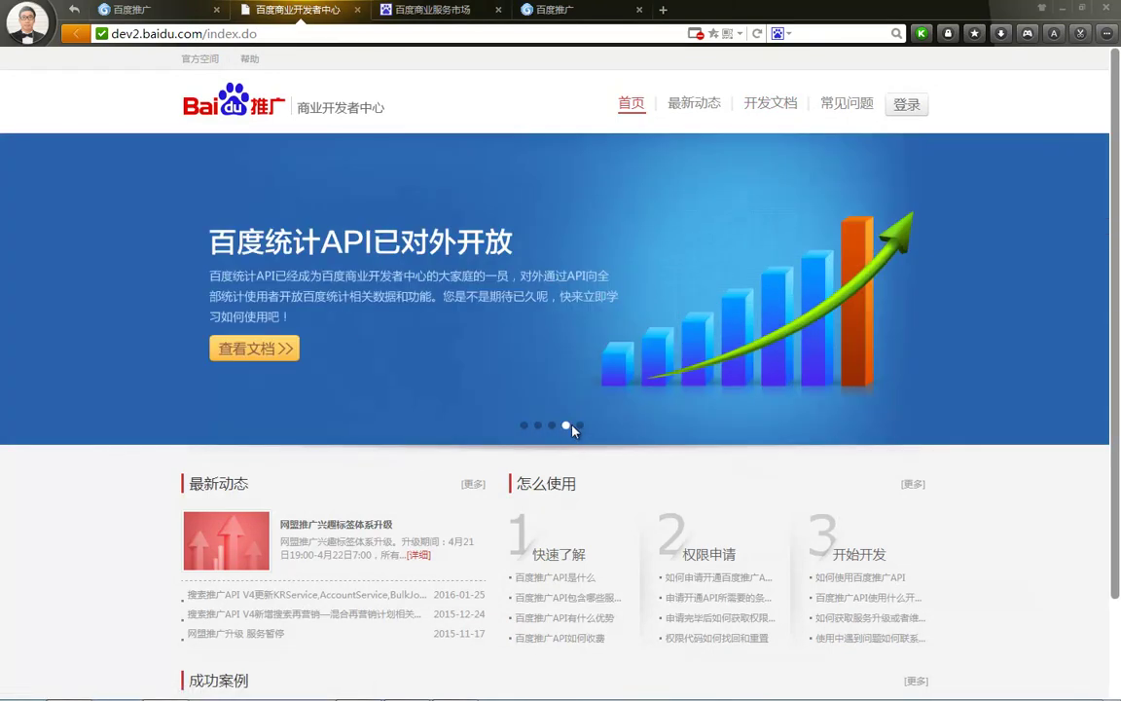
pyautogui.click(580, 425)
pyautogui.click(523, 425)
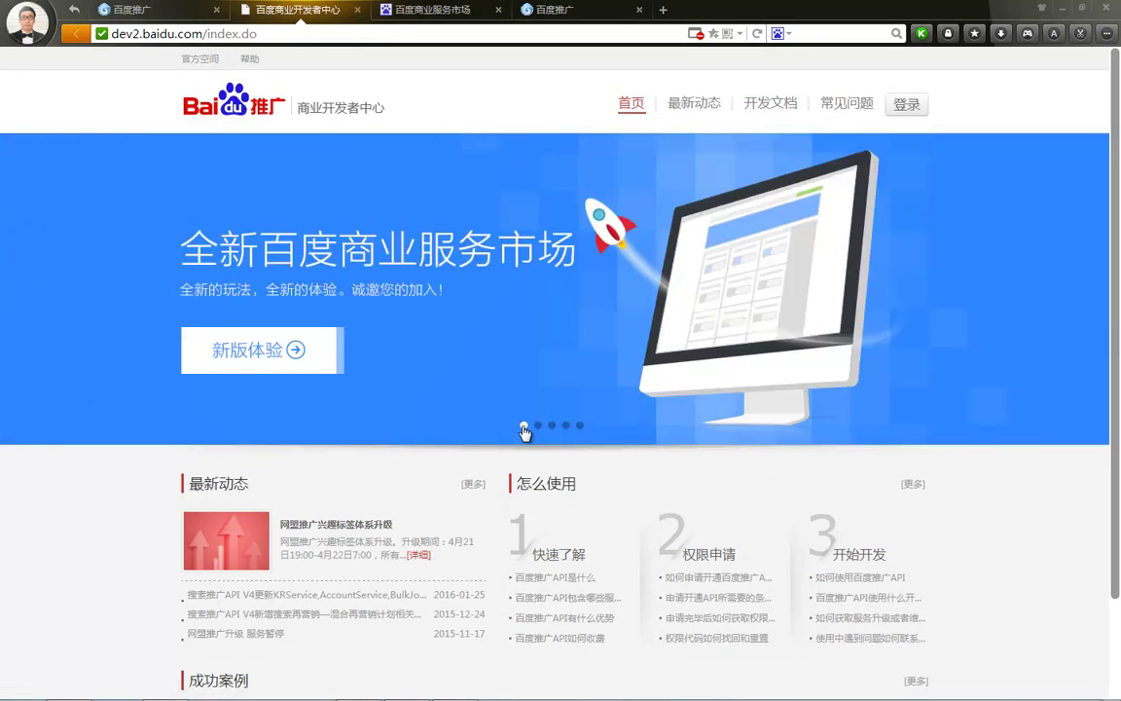
pyautogui.click(274, 362)
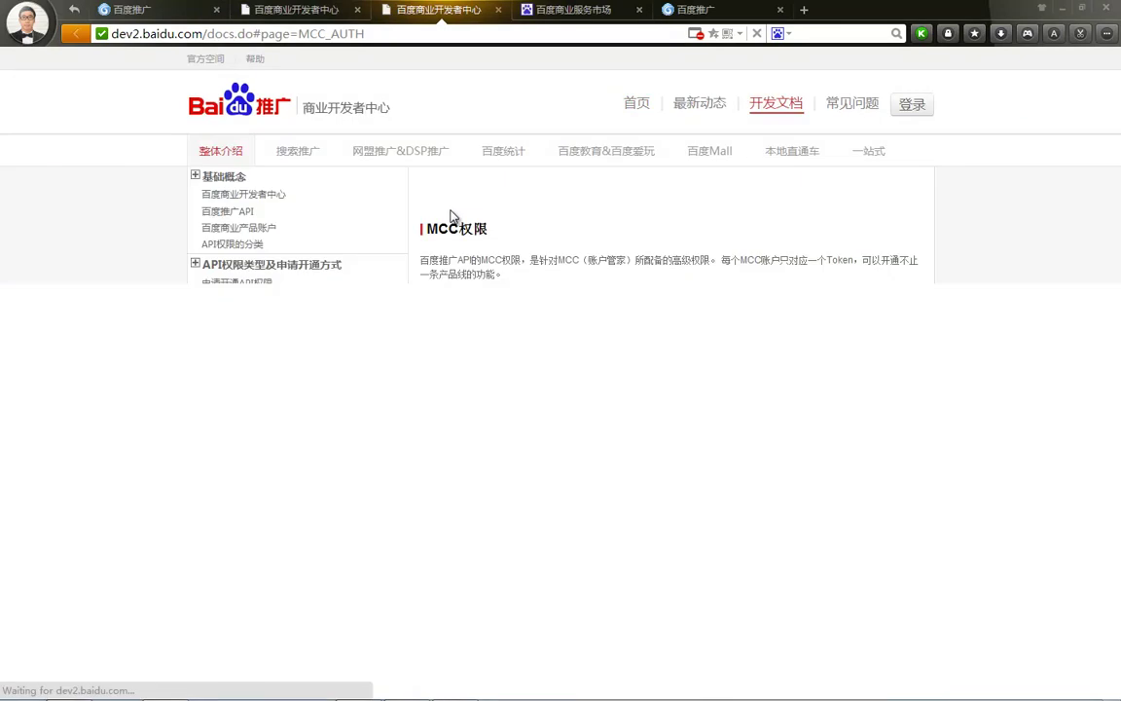
# Try to load open2.baidu.com in place of the MCC documentation page.
pyautogui.click(456, 30)
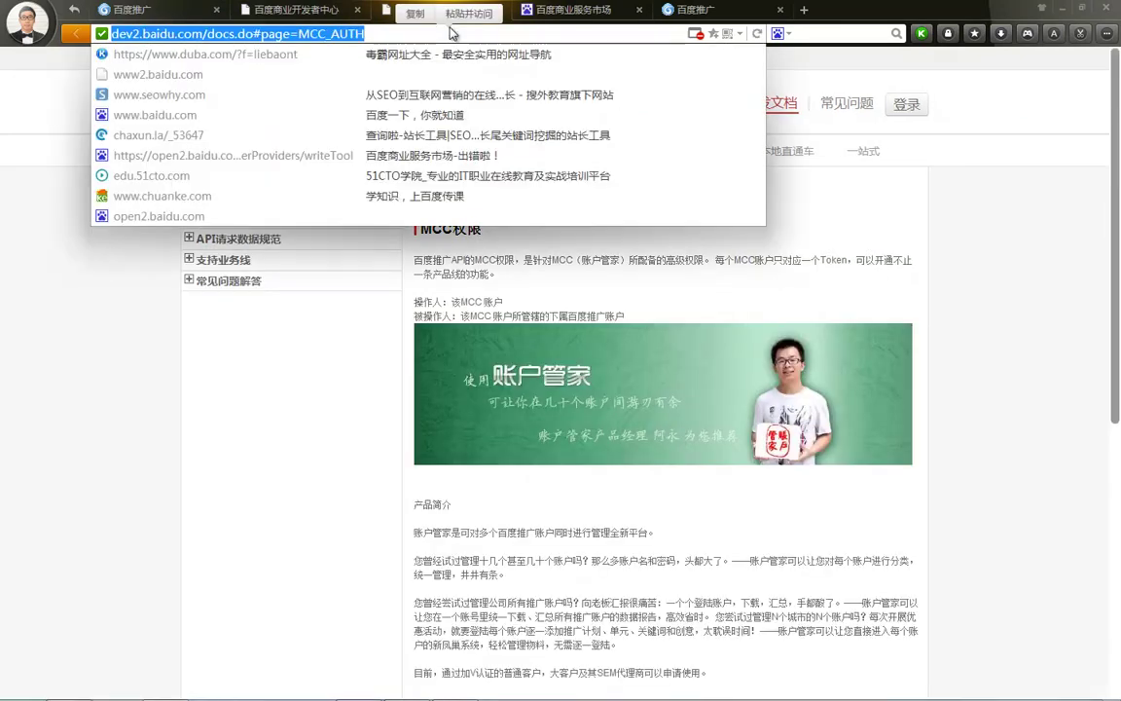
pyautogui.write('op')
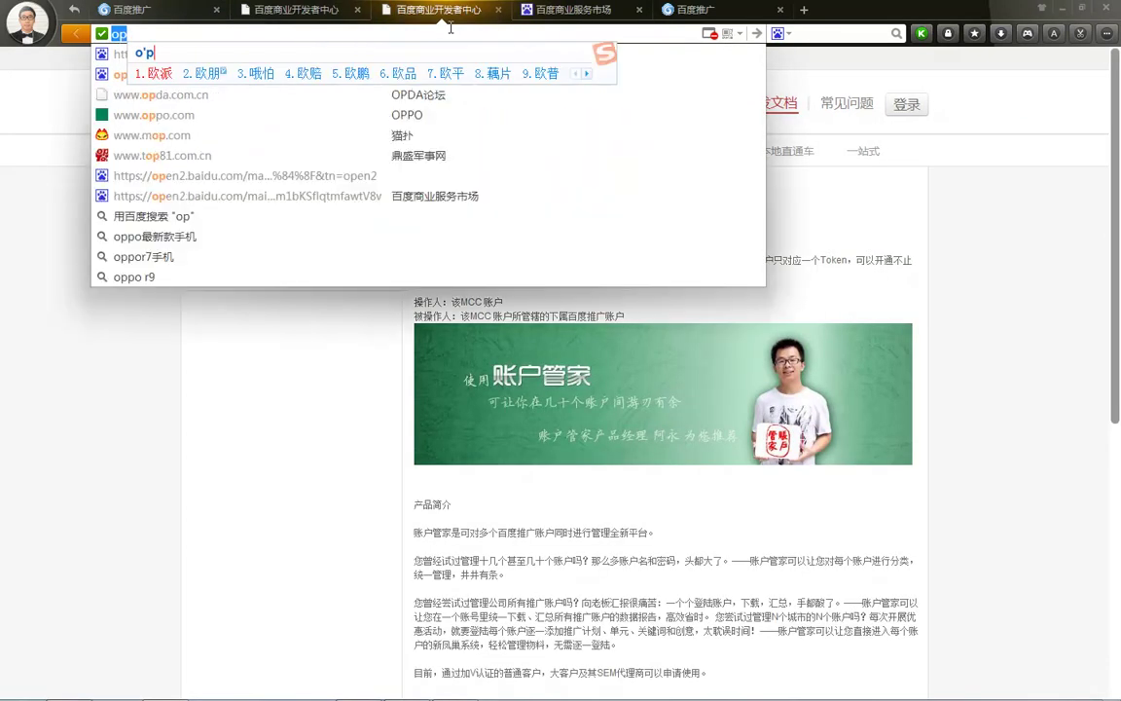
pyautogui.write('en')
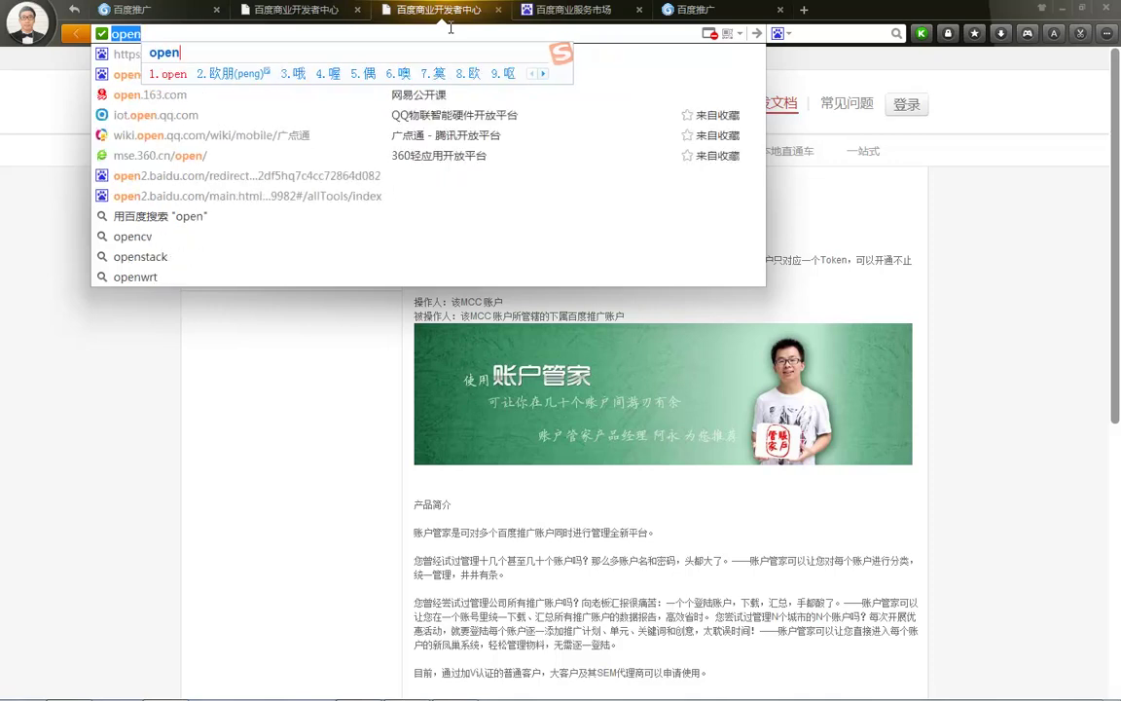
pyautogui.write('2')
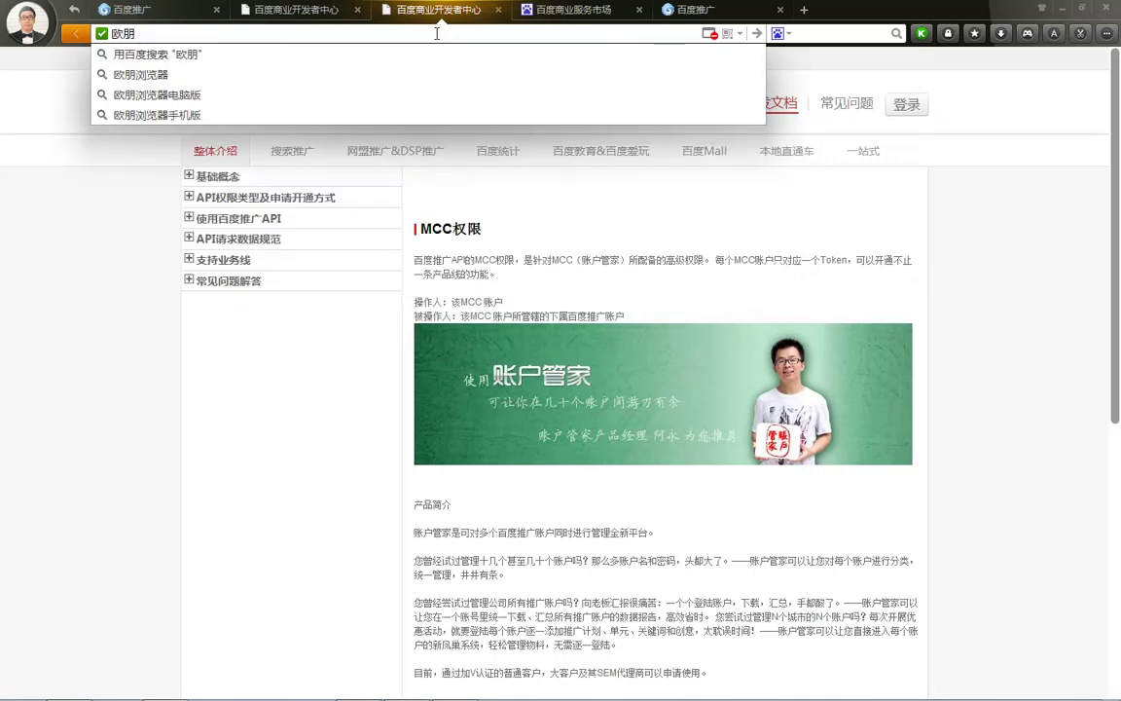
pyautogui.doubleClick(437, 33)
pyautogui.write('open')
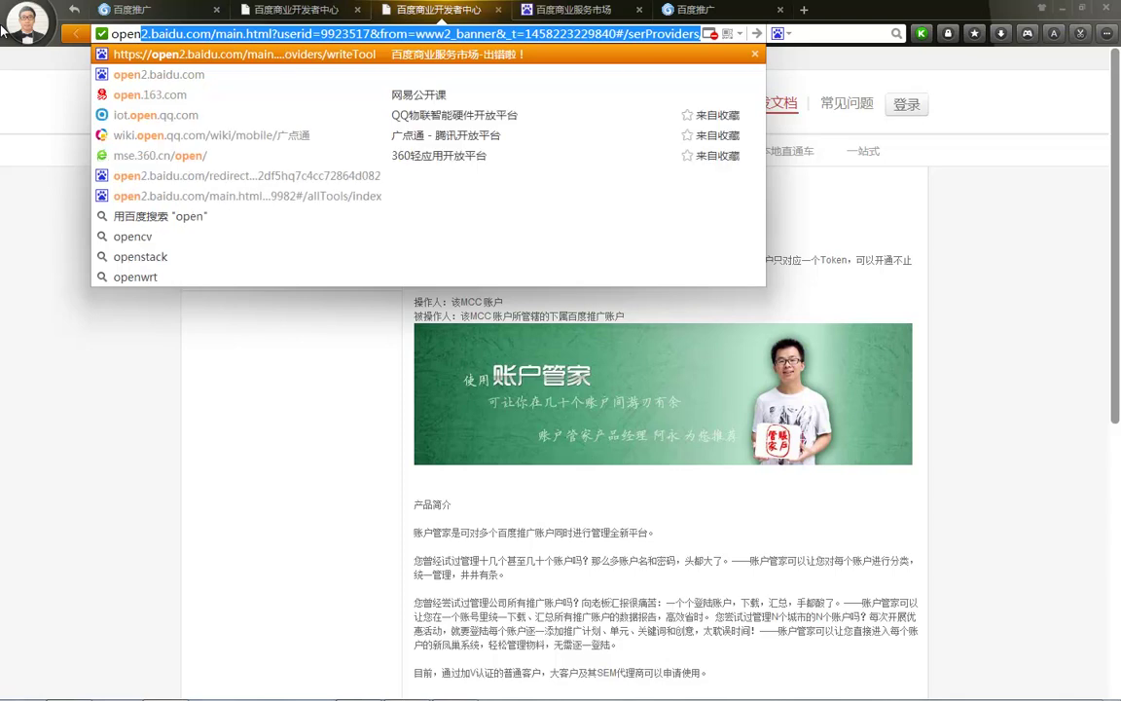
pyautogui.write('2.baidu.cmk')
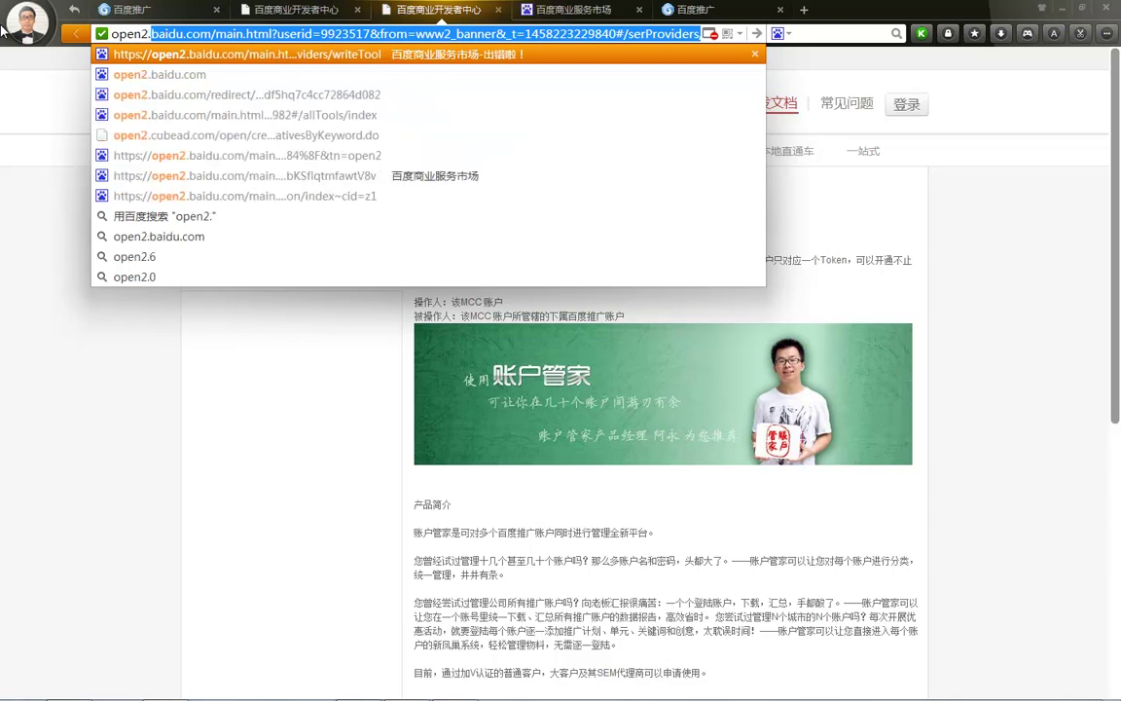
pyautogui.press('BackSpace')
pyautogui.press('BackSpace')
pyautogui.write('om')
pyautogui.press('Return')
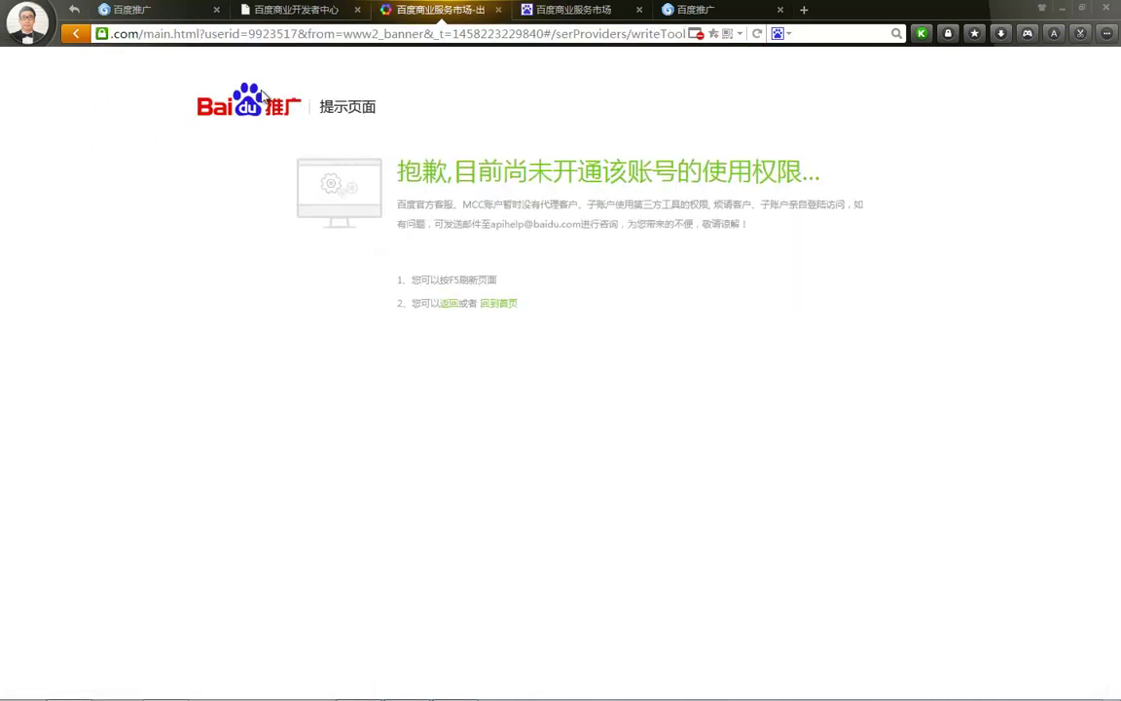
pyautogui.click(200, 35)
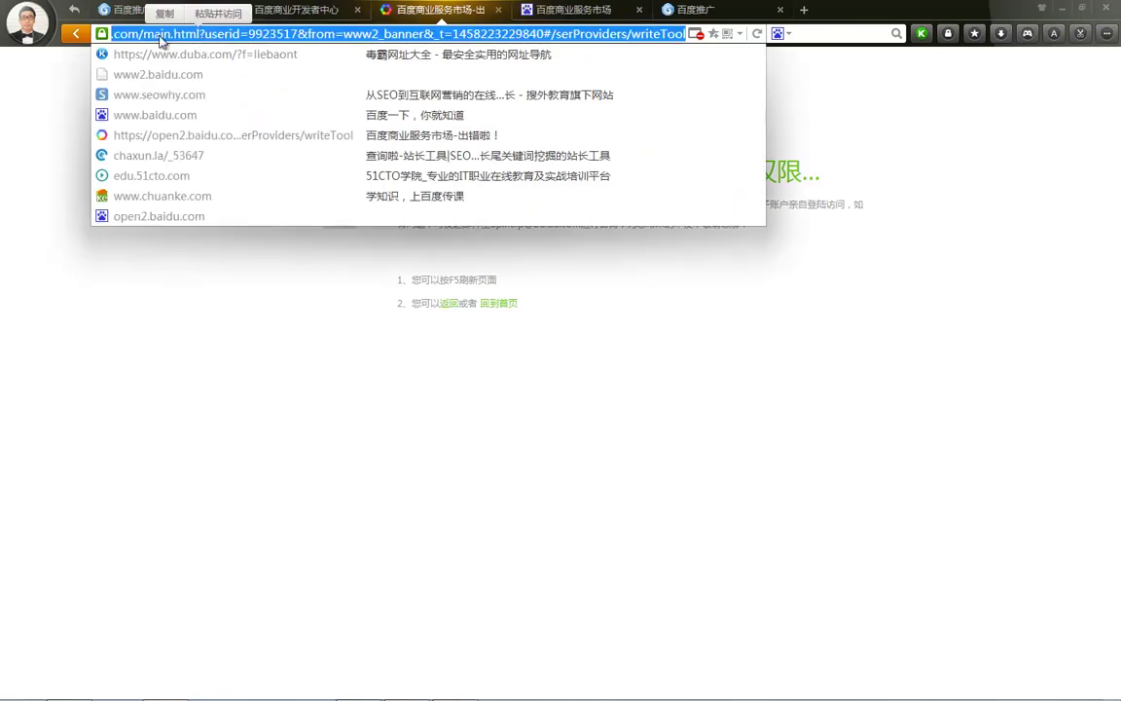
pyautogui.click(138, 35)
pyautogui.moveTo(143, 35); pyautogui.dragTo(870, 39)
pyautogui.press('BackSpace')
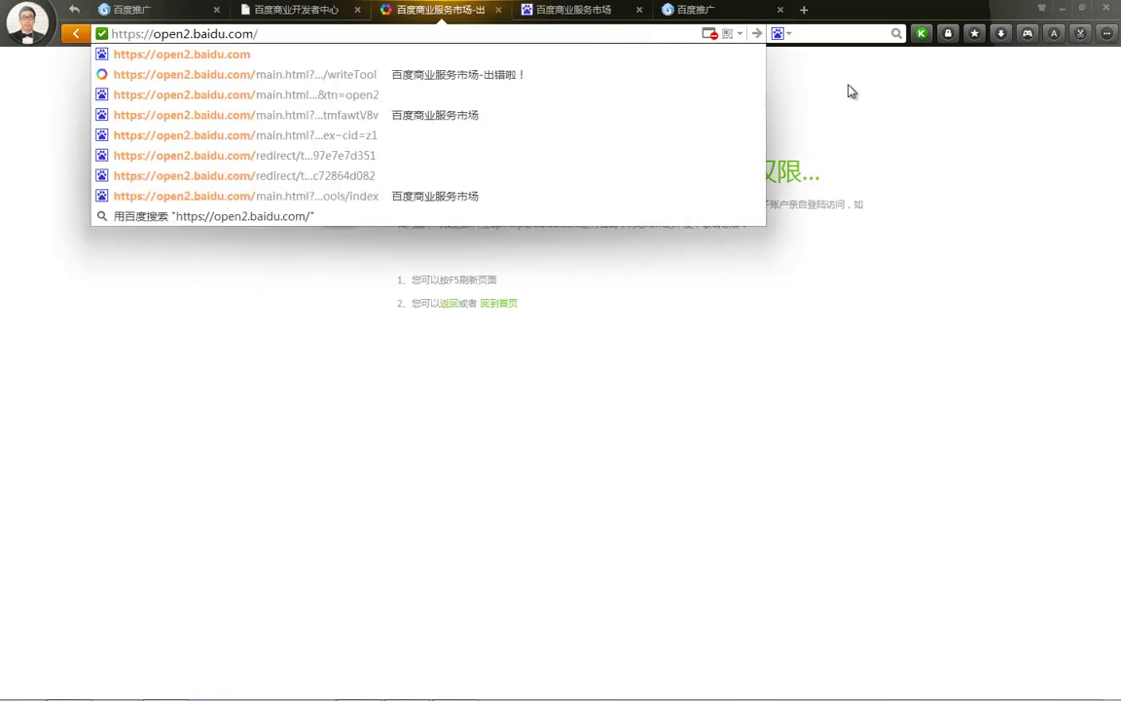
pyautogui.press('Return')
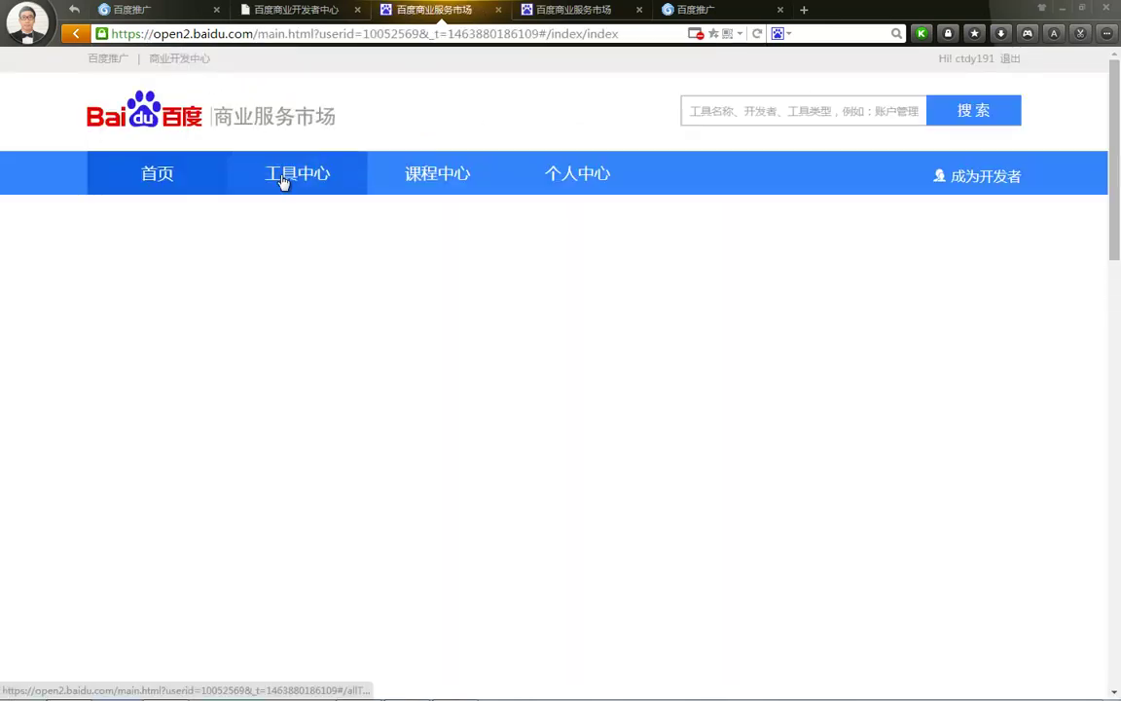
# Open the 工具中心 and search the market's tools for 对手.
pyautogui.click(302, 171)
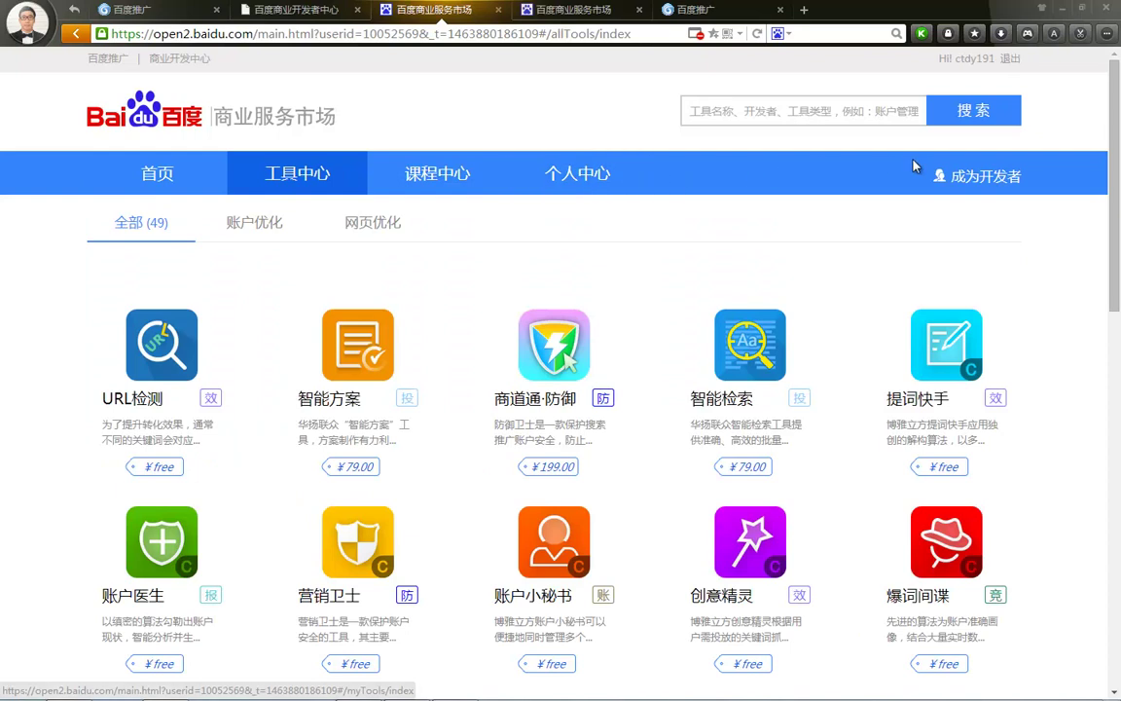
pyautogui.click(833, 110)
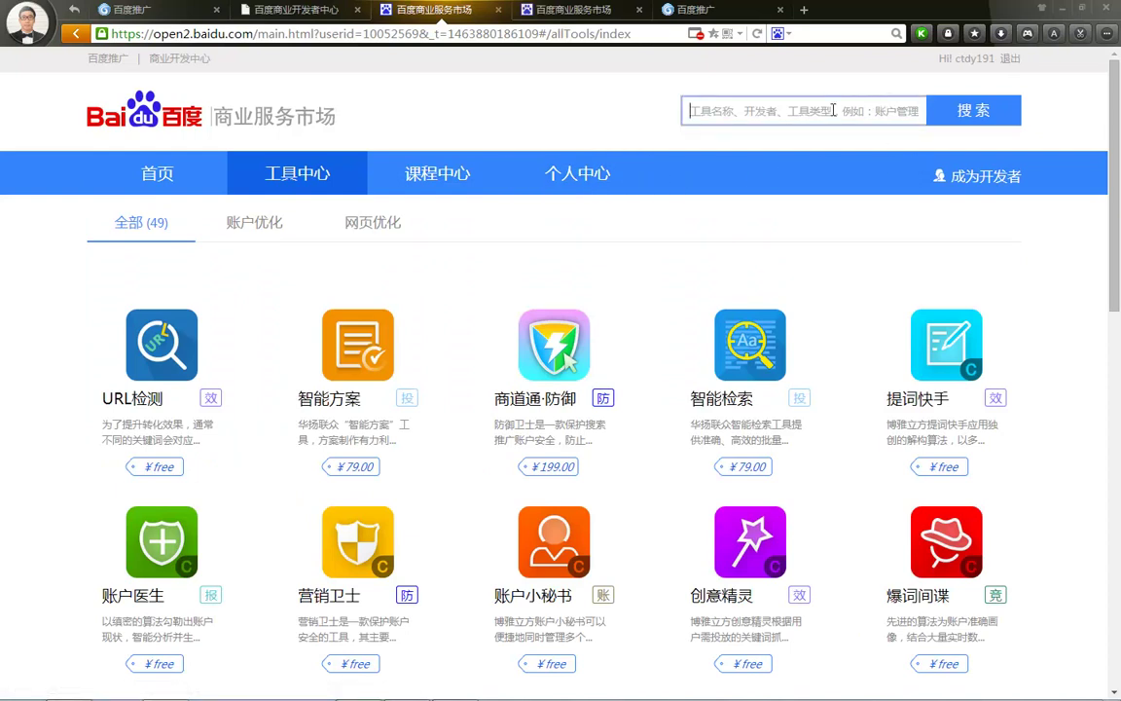
pyautogui.write('兑换走')
pyautogui.press('BackSpace')
pyautogui.press('BackSpace')
pyautogui.write('对手')
pyautogui.press('Return')
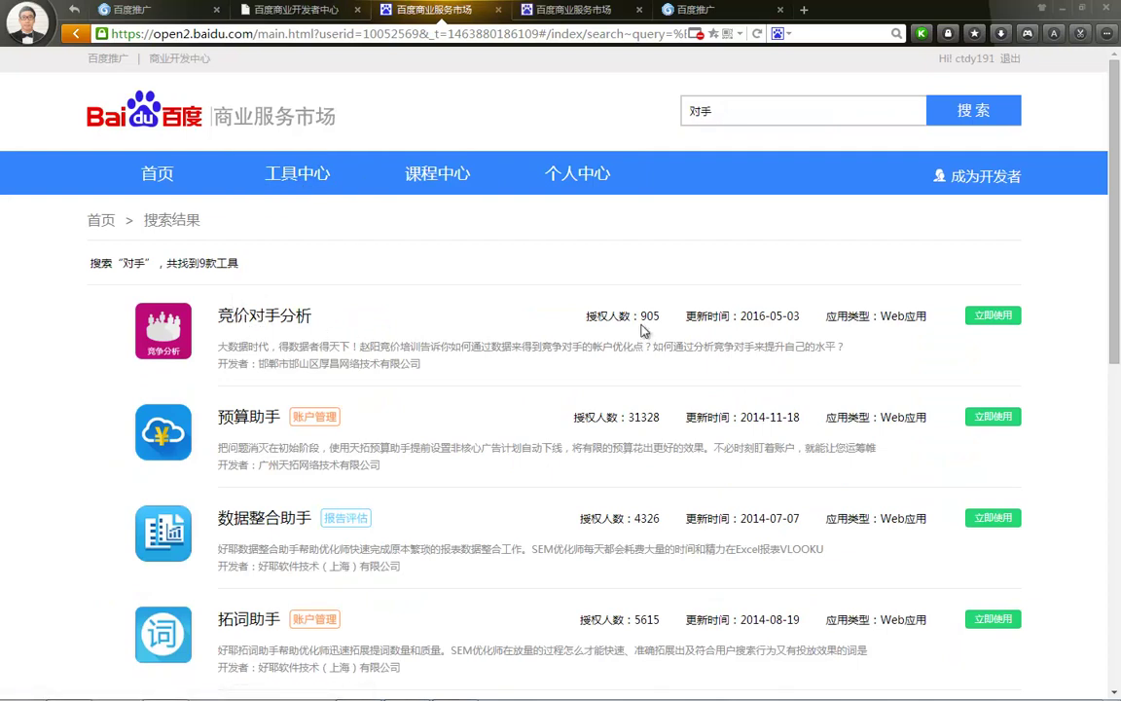
# View the 竞价对手分析 tool's detail page, close it, and review the remaining search results.
pyautogui.click(995, 318)
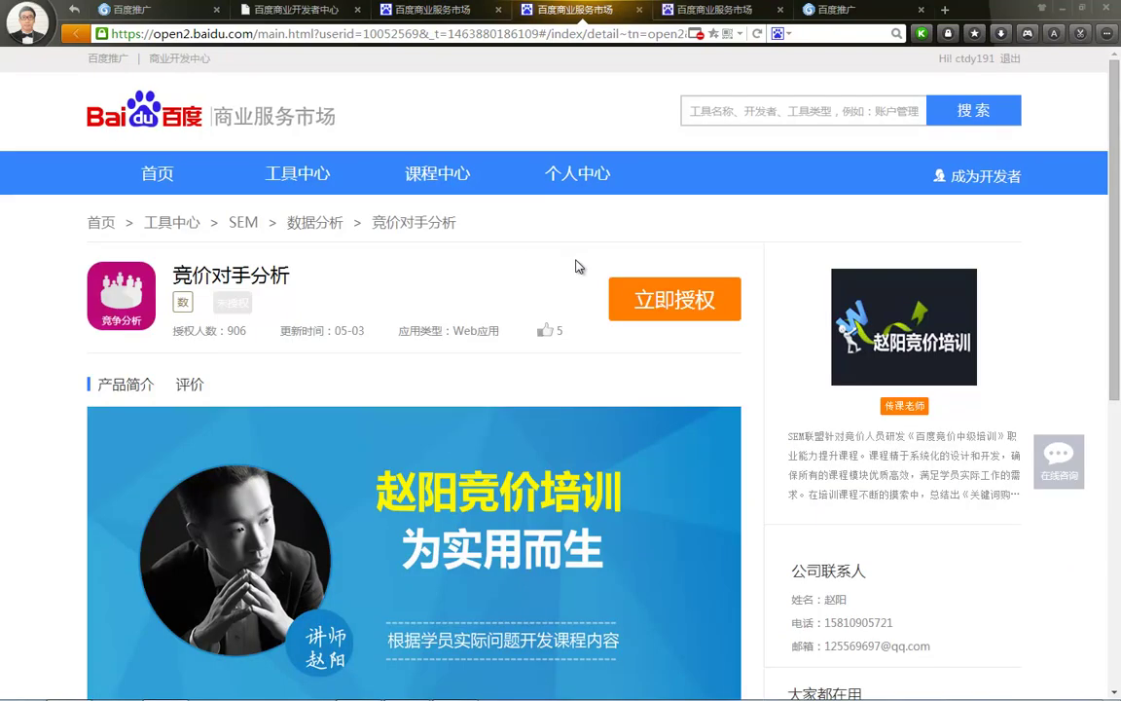
pyautogui.click(639, 10)
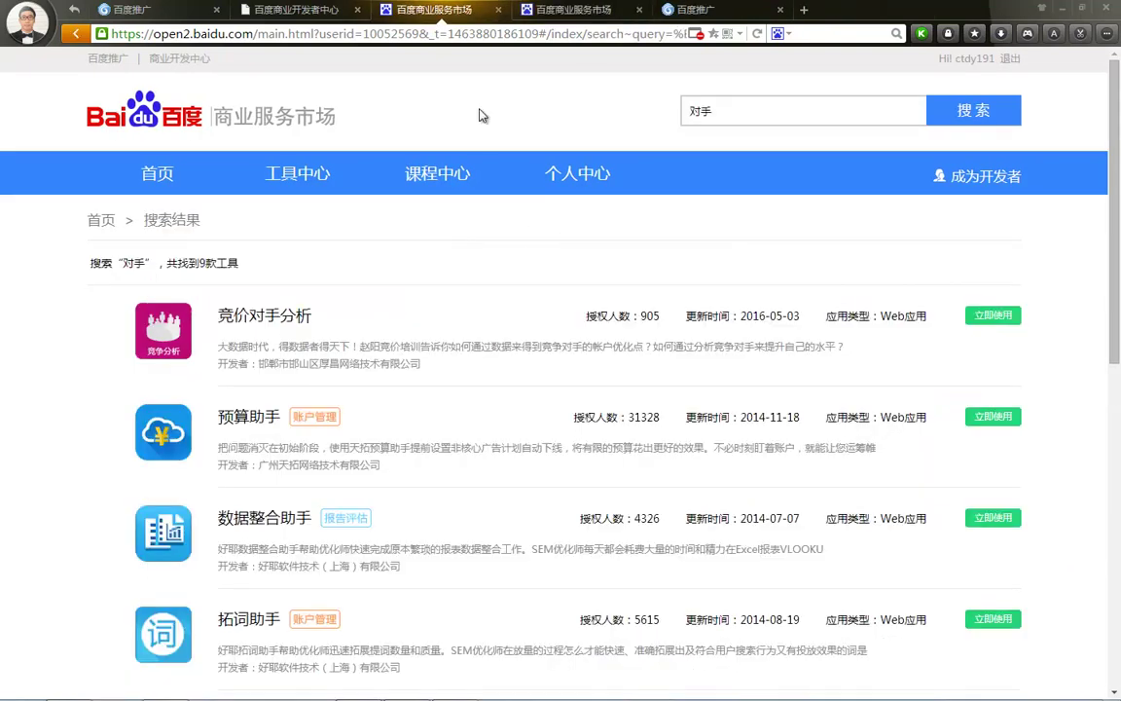
pyautogui.scroll(-7, 433, 284)
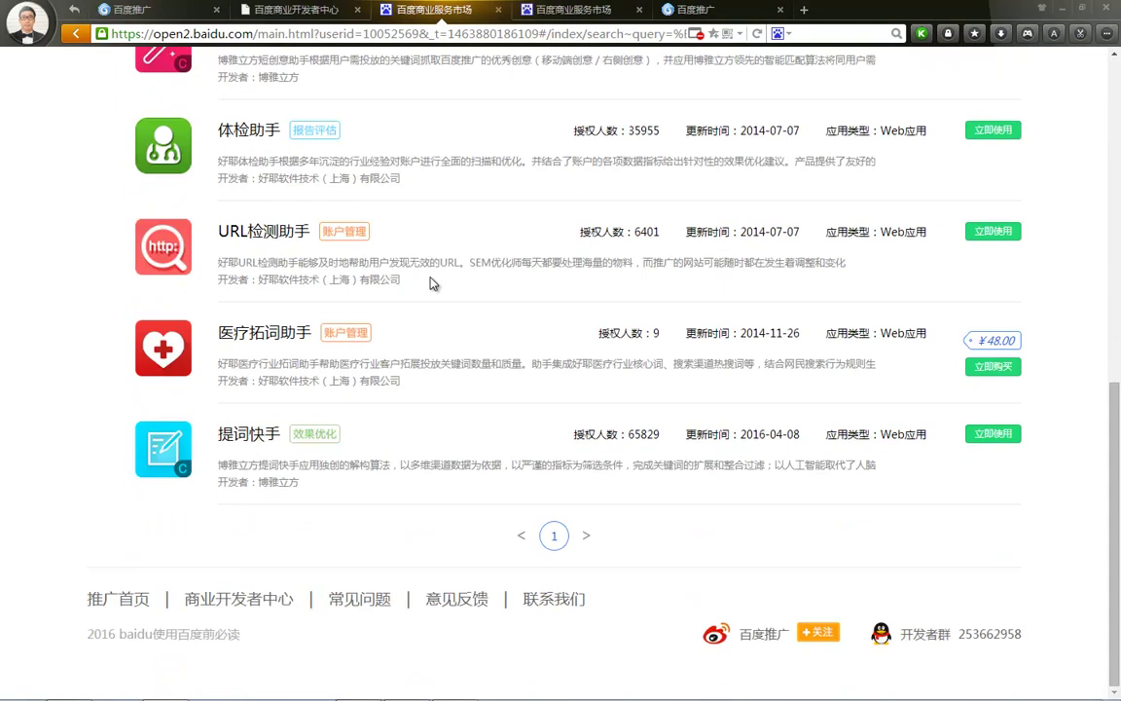
pyautogui.scroll(7, 434, 283)
# Return to the 工具中心, find the 竞争环境 tool, and open its detail page.
pyautogui.click(307, 182)
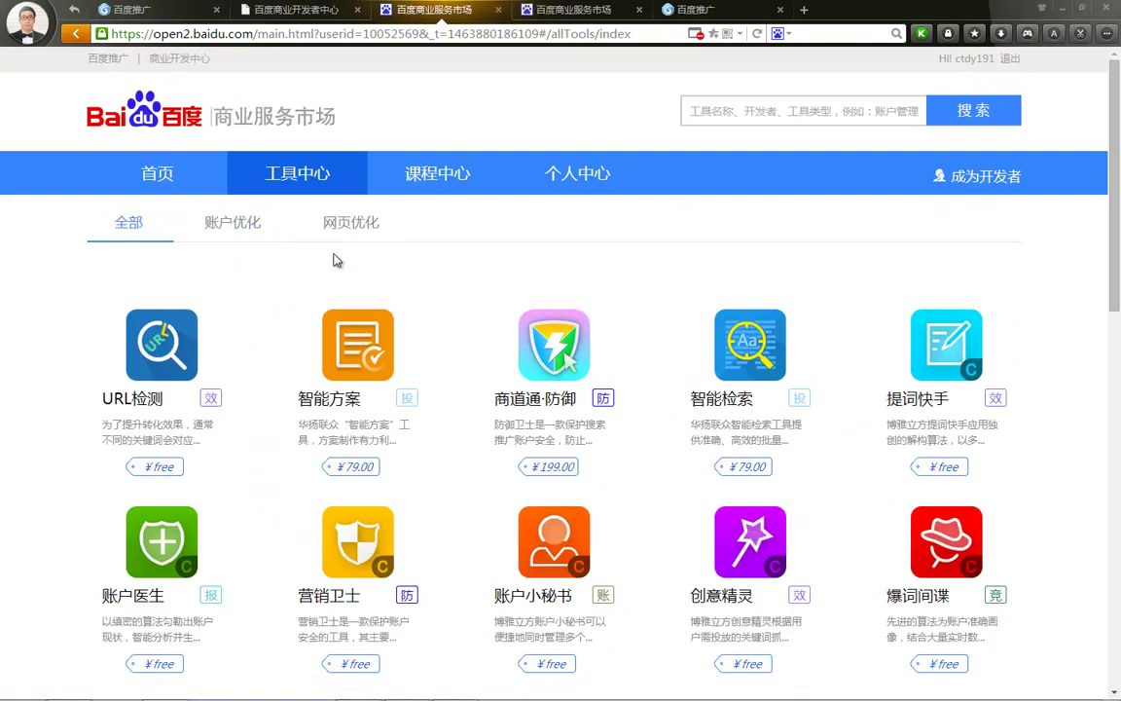
pyautogui.scroll(-5, 321, 253)
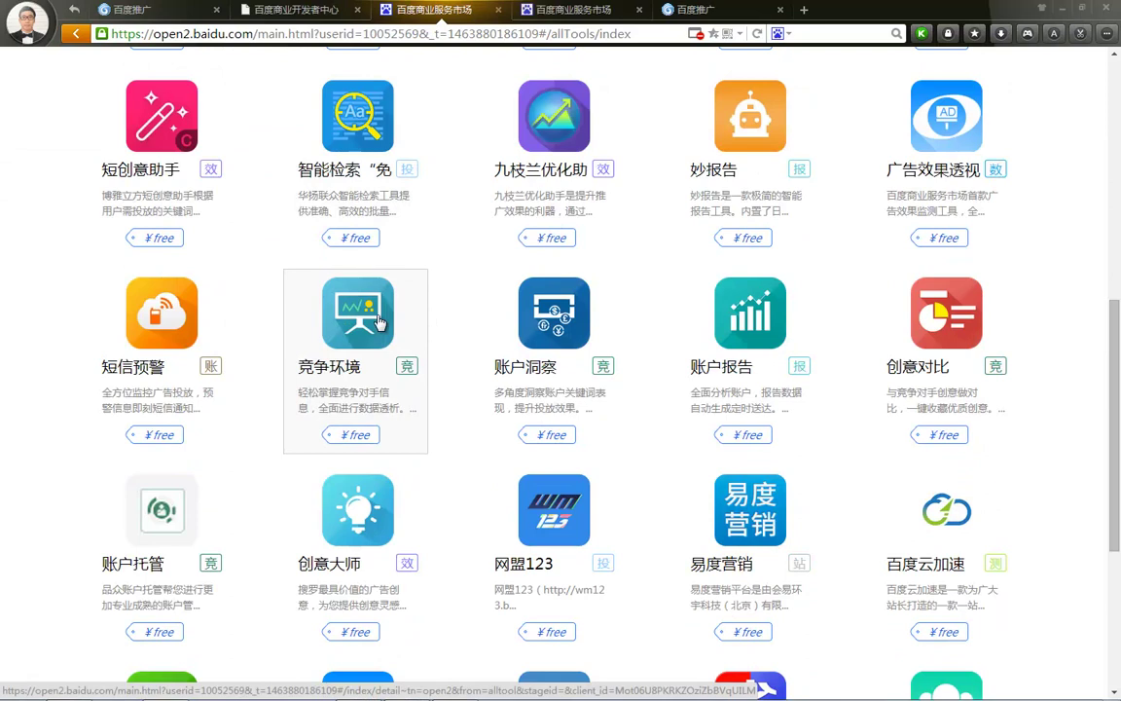
pyautogui.click(379, 322)
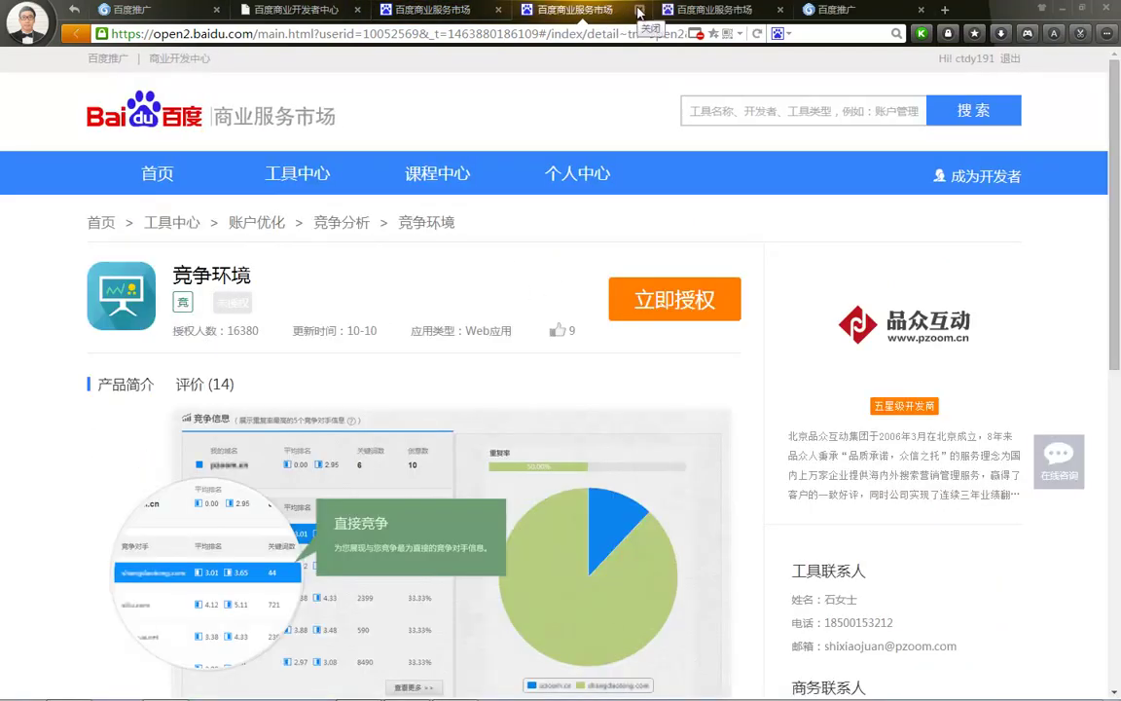
# Look over the 竞争环境 tool's detail page and close it along with the other open pages, leaving the promotion home and 百度商业开发者中心.
pyautogui.scroll(-5, 430, 231)
pyautogui.scroll(4, 358, 245)
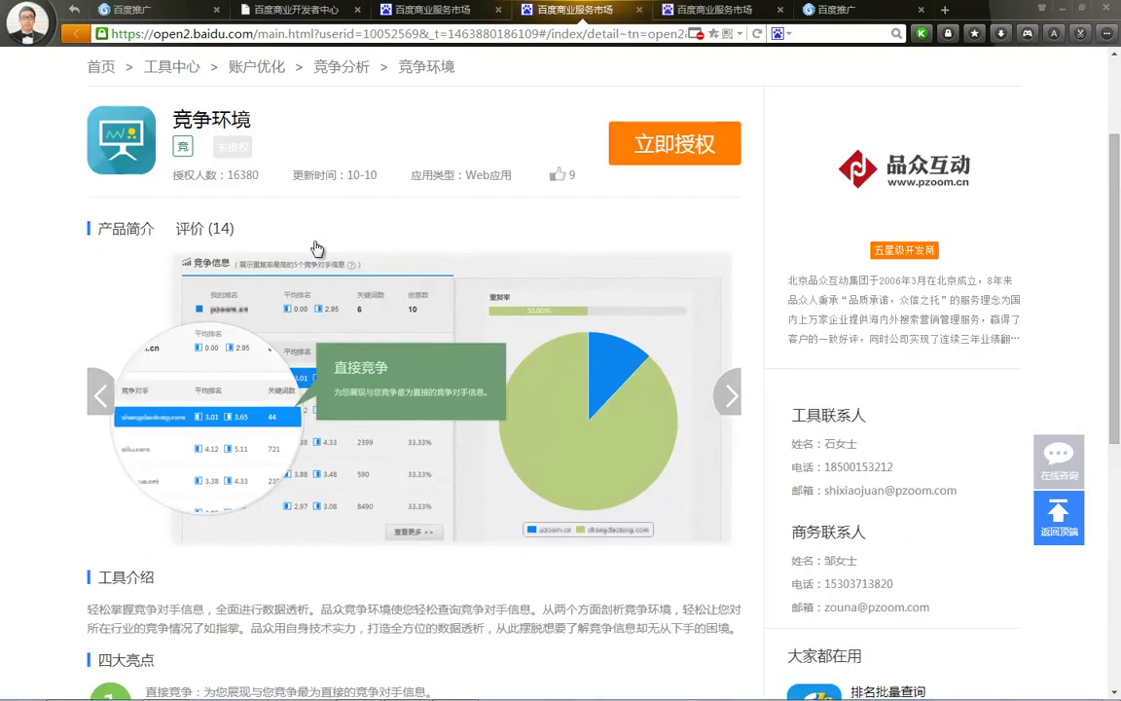
pyautogui.click(640, 9)
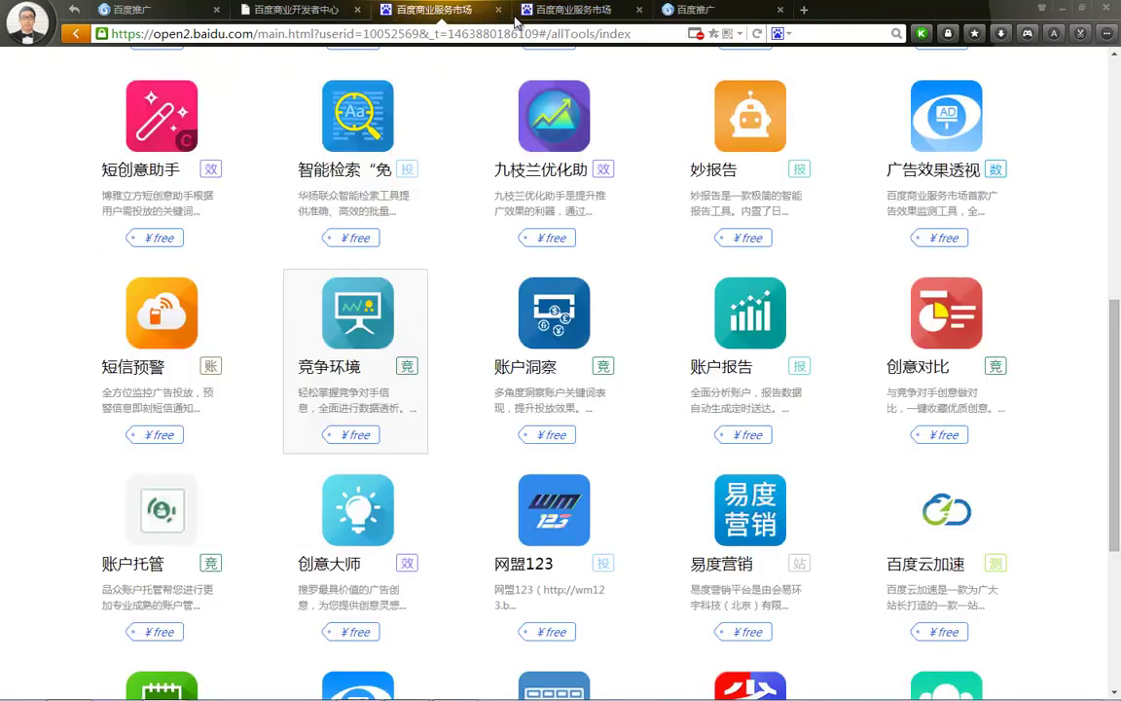
pyautogui.click(499, 10)
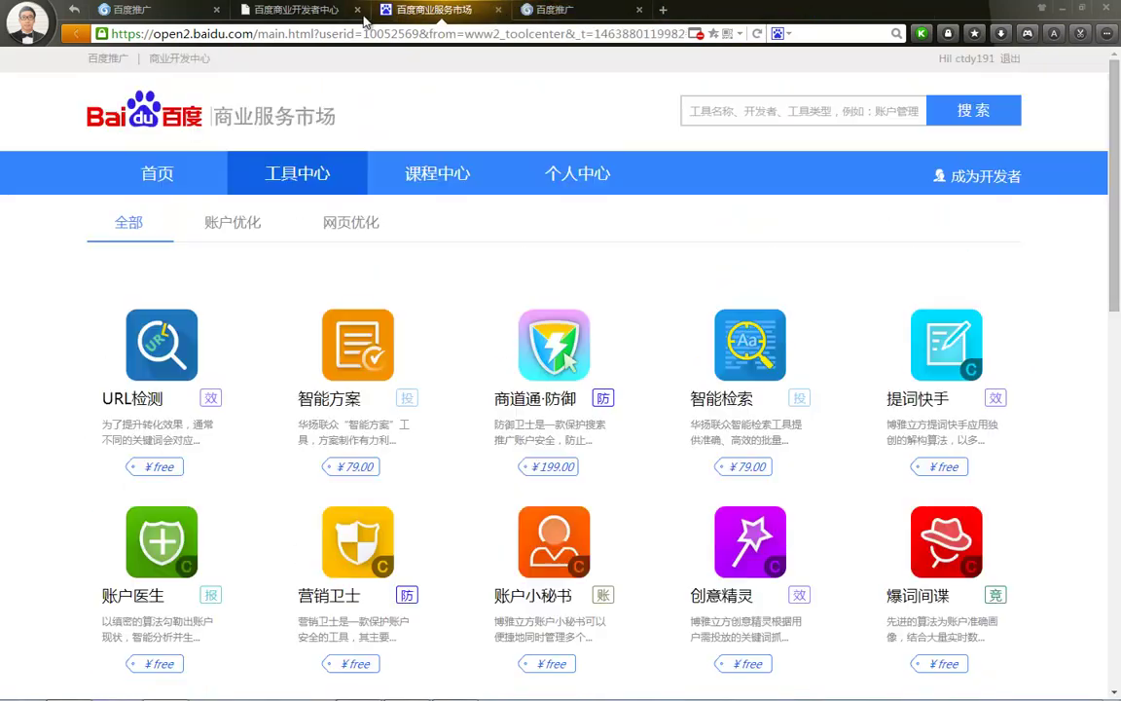
pyautogui.click(499, 11)
pyautogui.click(498, 10)
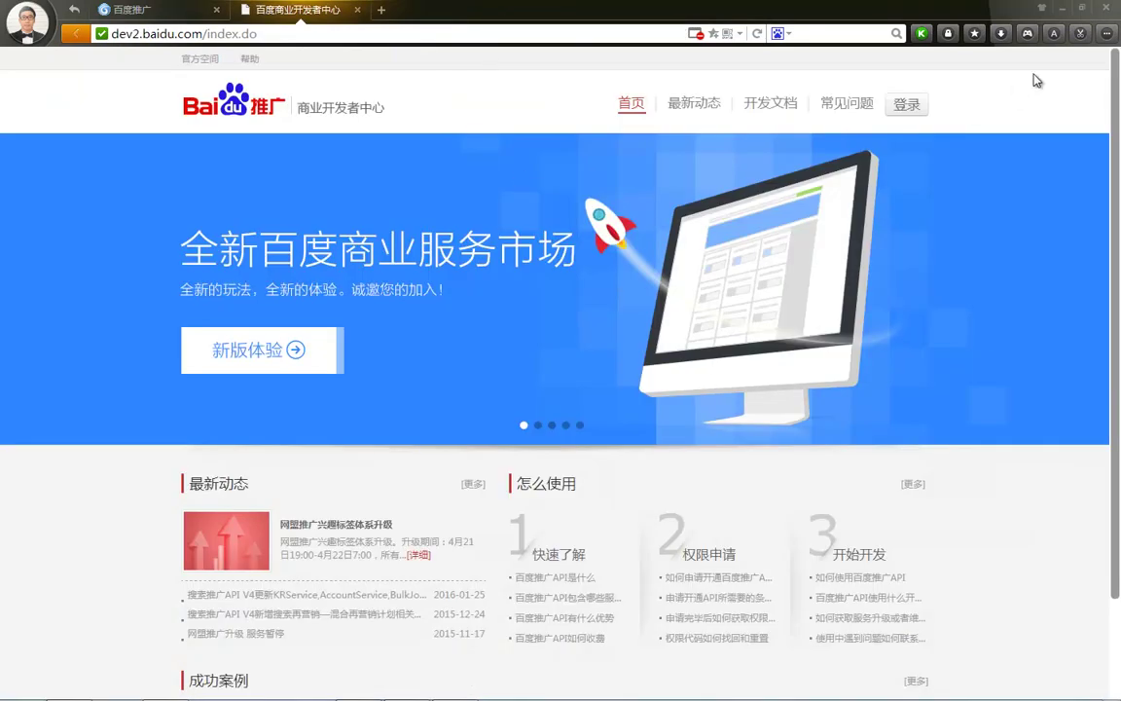
# Switch to PowerPoint to consult the slide listing bounce-rate causes and solutions, and return to the browser.
pyautogui.click(1060, 11)
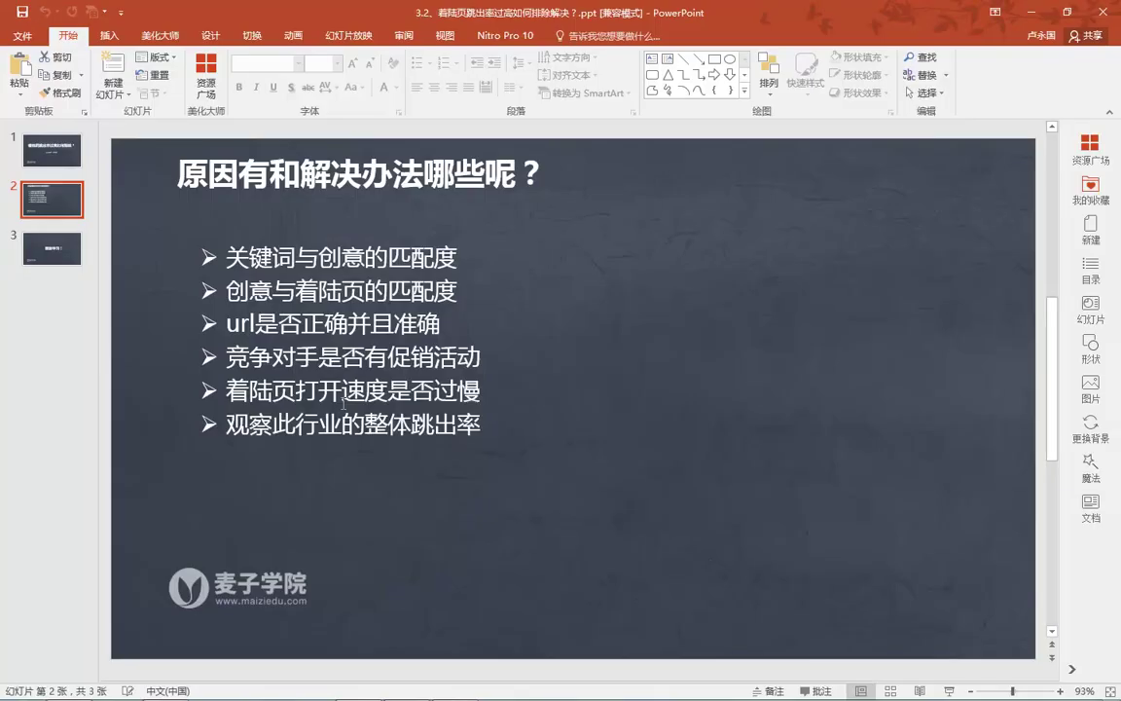
pyautogui.click(1037, 13)
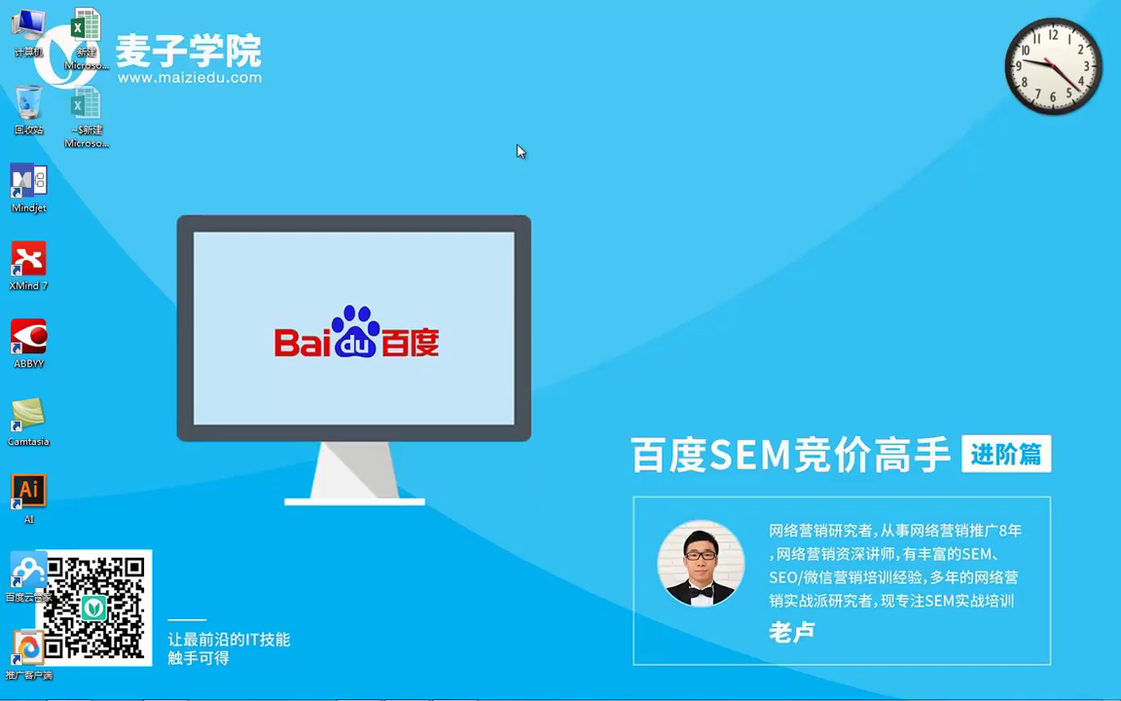
pyautogui.moveTo(165, 687)
pyautogui.click(183, 545)
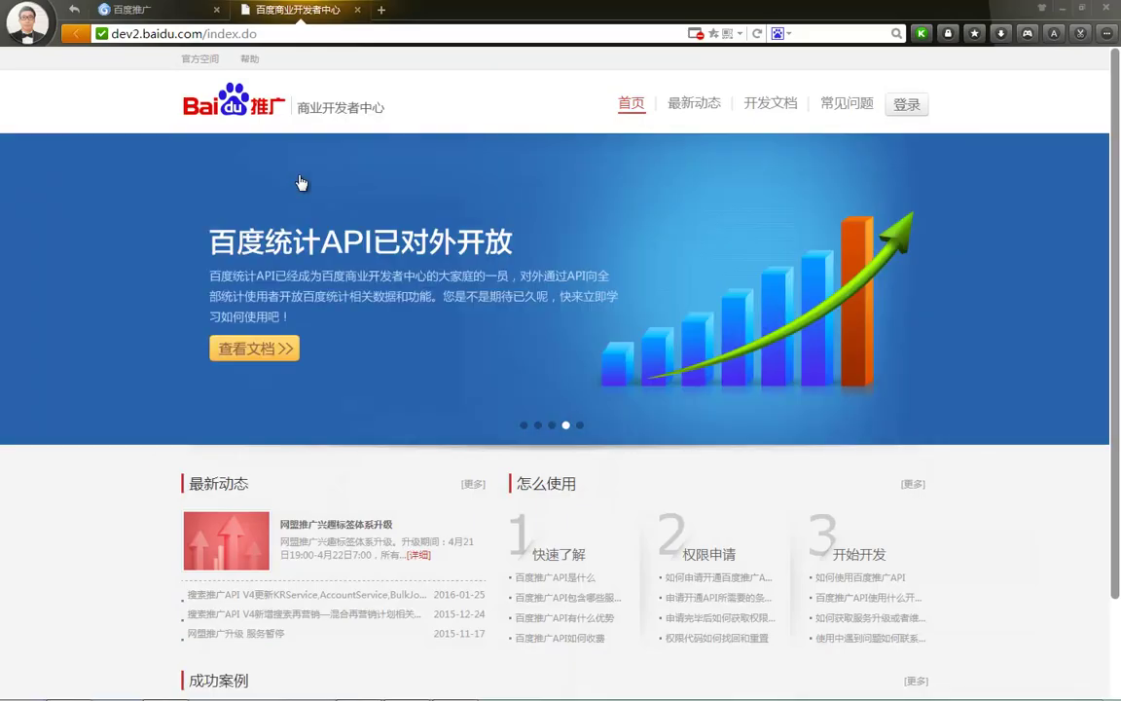
# Open a new start page with a Baidu search field and close the 百度商业开发者中心 page.
pyautogui.click(378, 12)
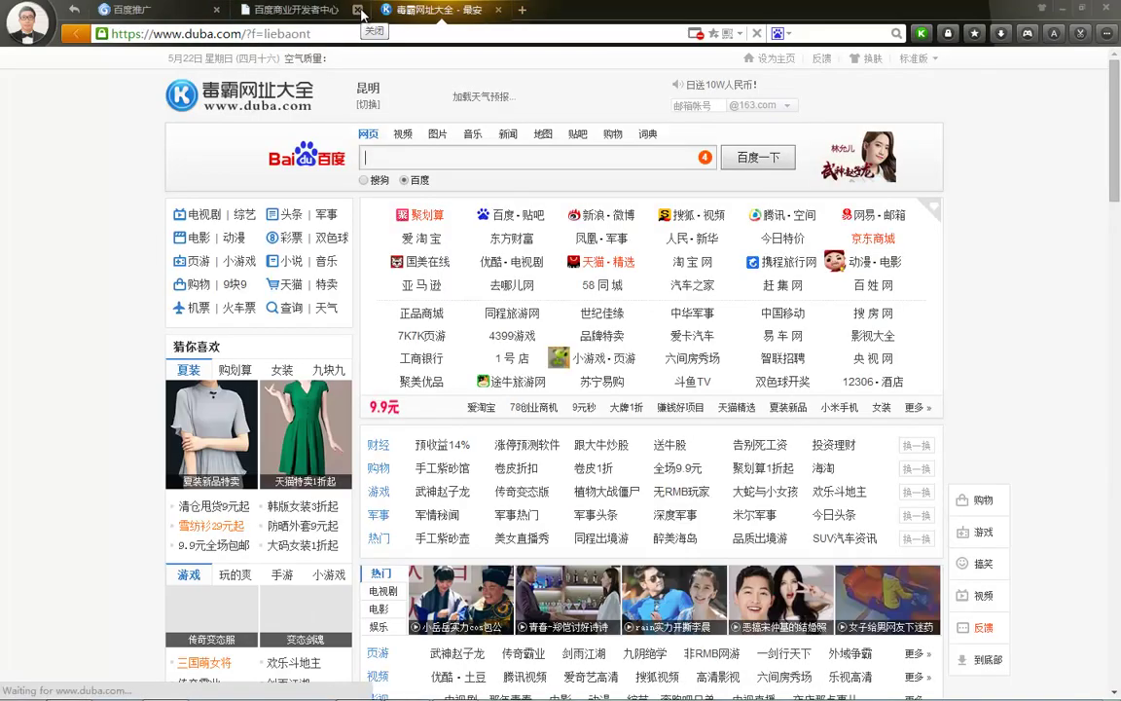
pyautogui.click(373, 156)
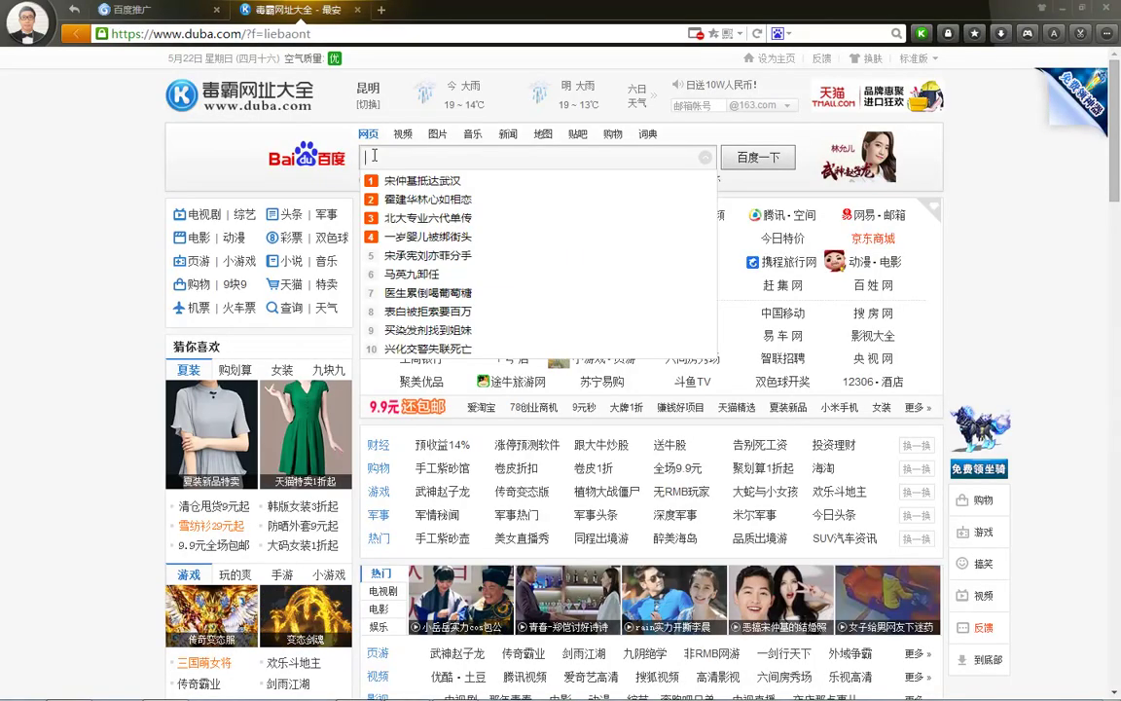
pyautogui.write('SEM推广')
pyautogui.press('BackSpace')
pyautogui.press('BackSpace')
pyautogui.press('BackSpace')
pyautogui.press('BackSpace')
pyautogui.press('BackSpace')
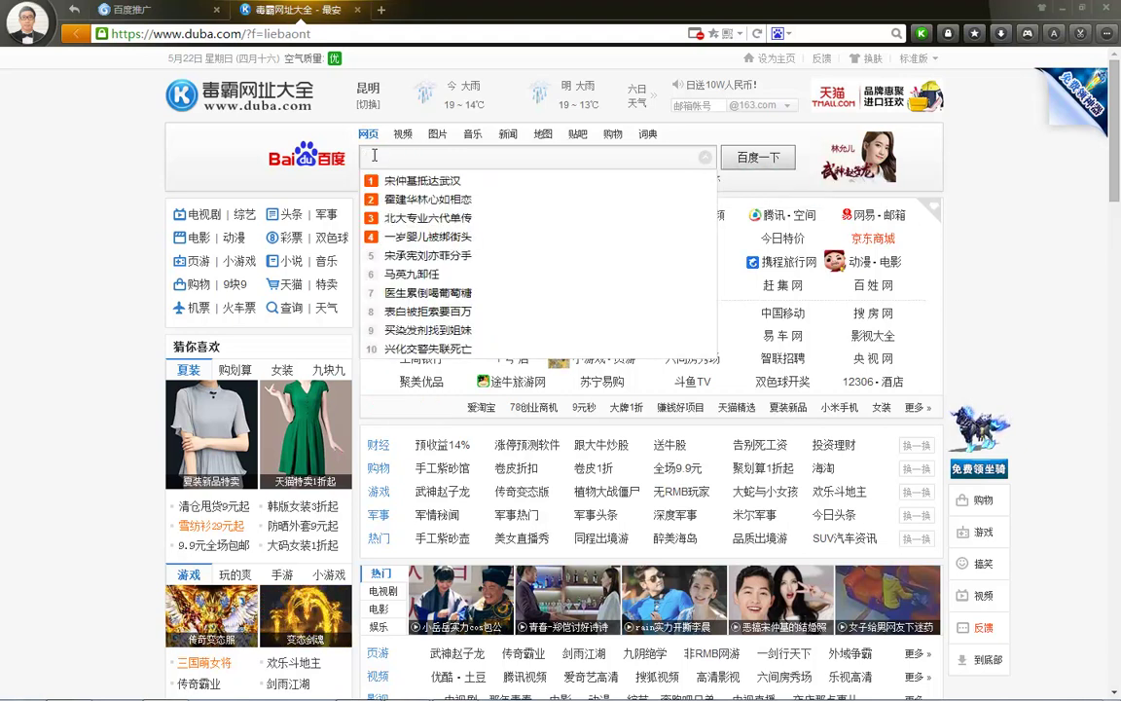
pyautogui.write('zubei')
pyautogui.press('BackSpace')
pyautogui.press('BackSpace')
pyautogui.press('BackSpace')
pyautogui.press('BackSpace')
pyautogui.press('BackSpace')
pyautogui.press('BackSpace')
# Search Baidu for 纸杯.
pyautogui.write('zhibei')
pyautogui.press('space')
pyautogui.press('Return')
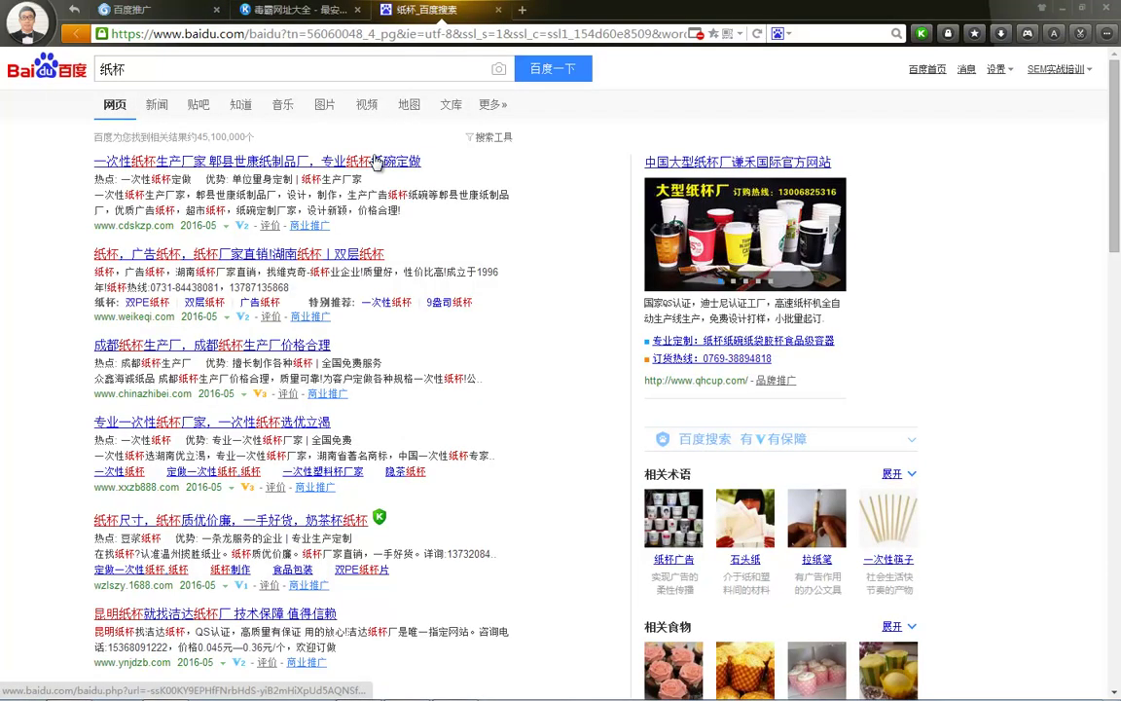
pyautogui.click(371, 164)
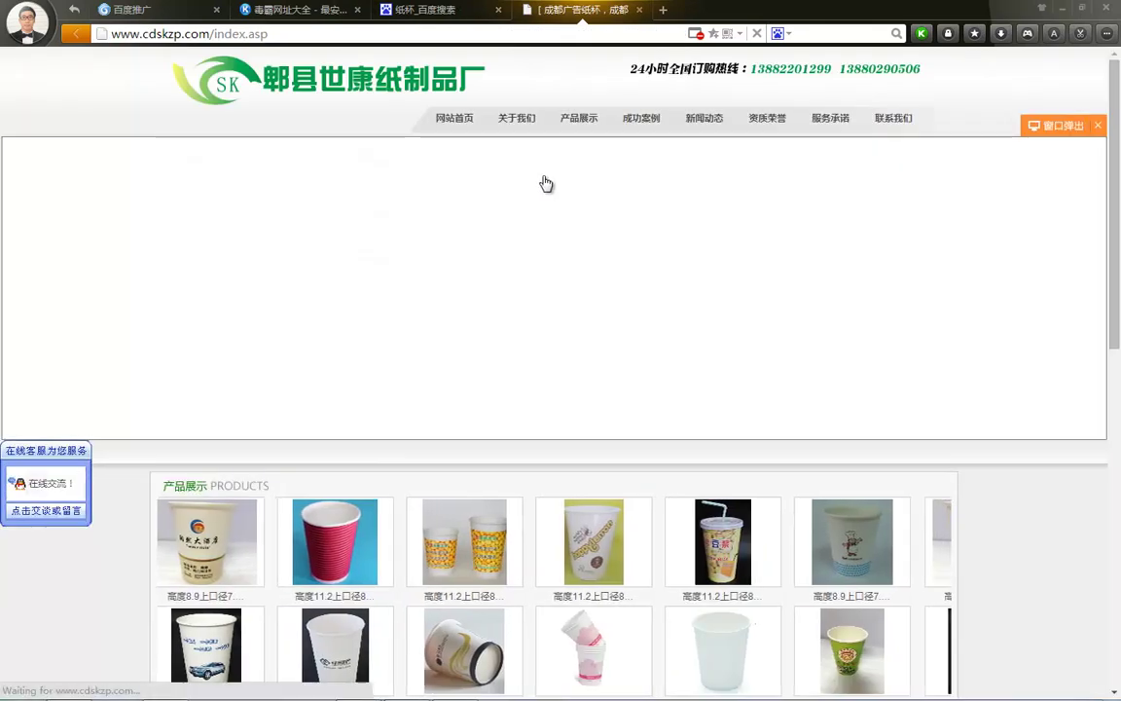
pyautogui.scroll(-3, 546, 182)
pyautogui.click(438, 10)
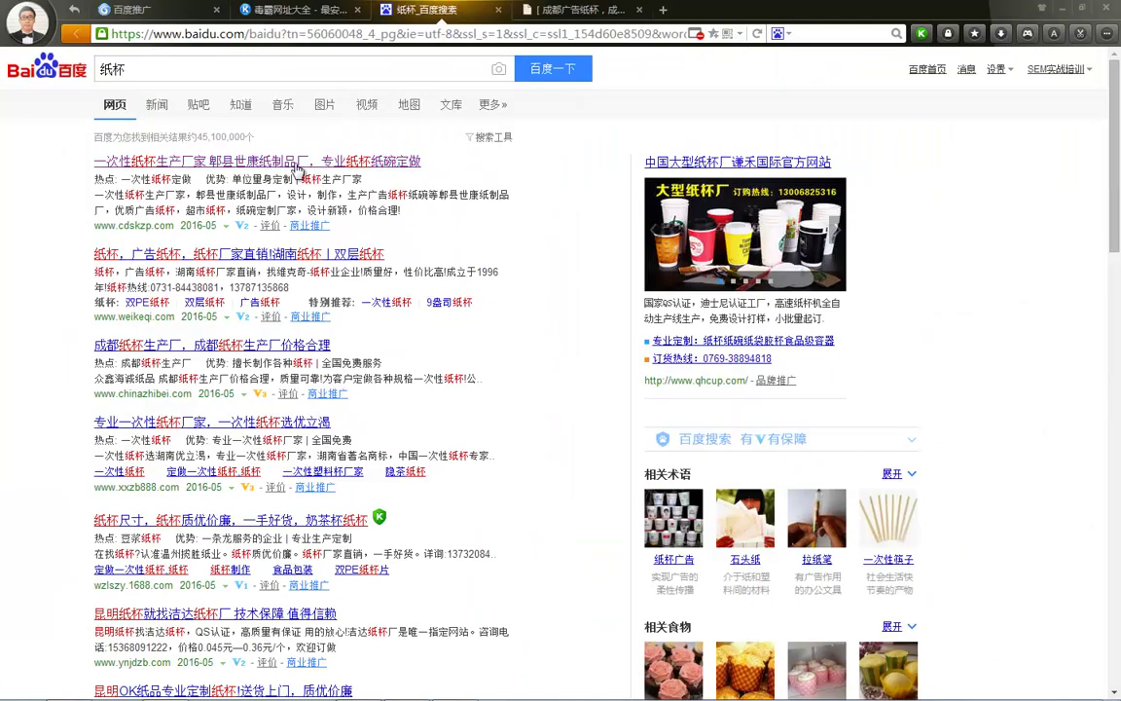
pyautogui.click(231, 252)
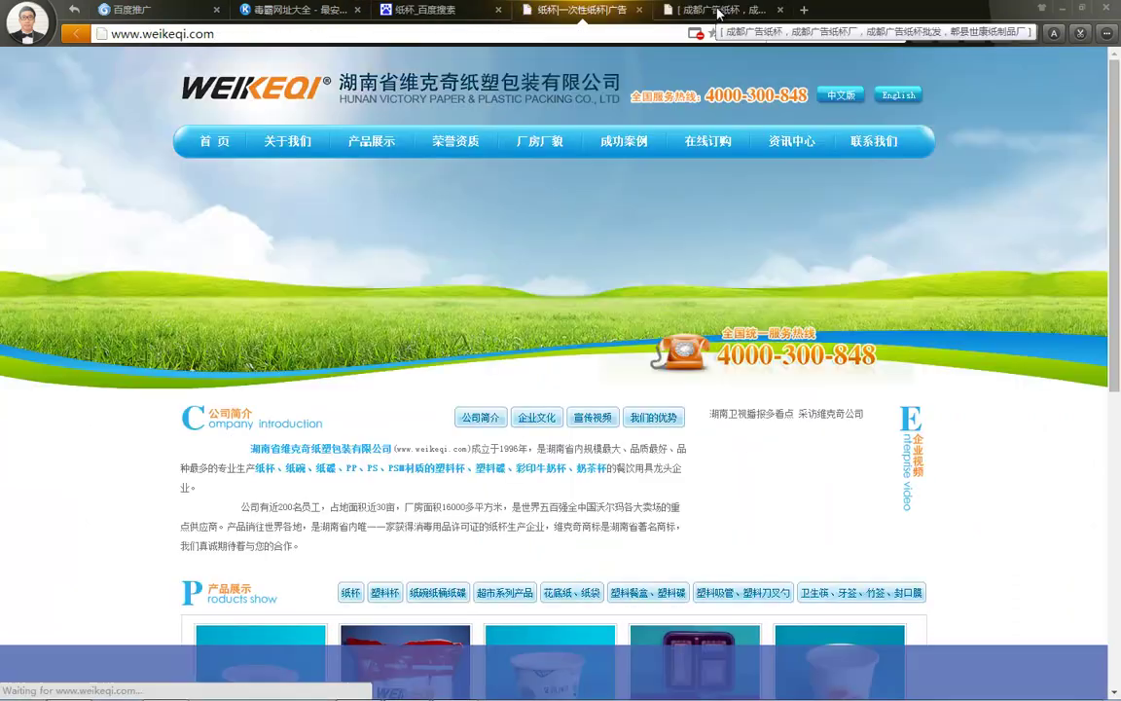
pyautogui.scroll(-10, 575, 253)
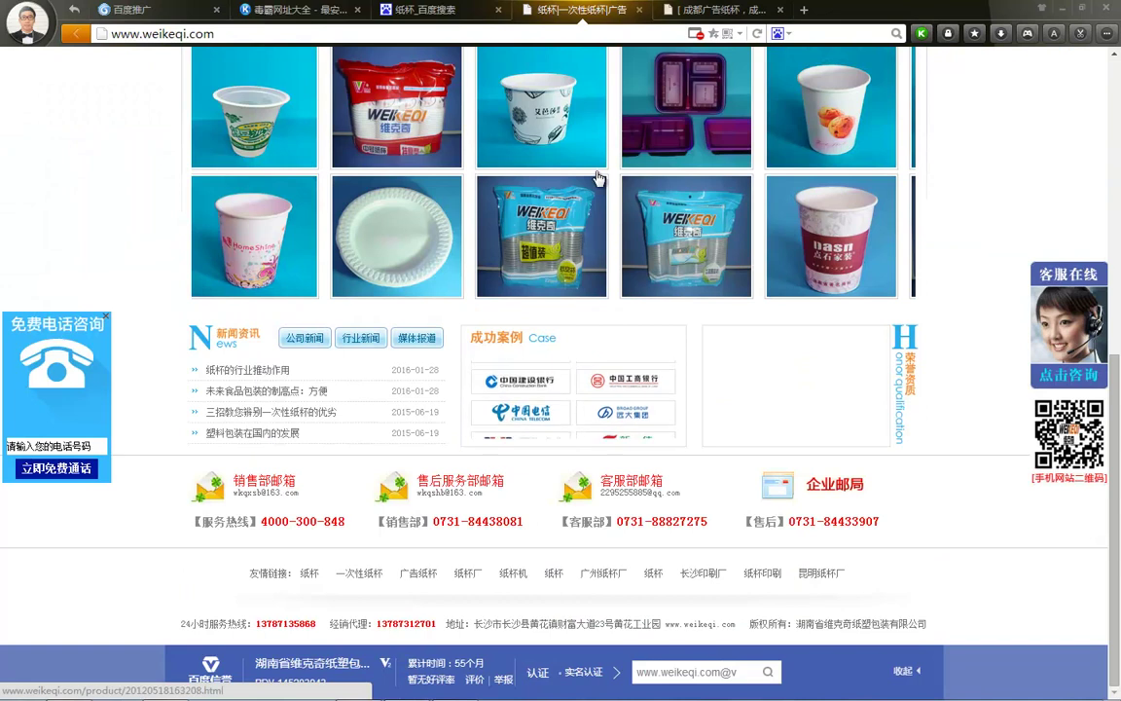
pyautogui.click(672, 20)
pyautogui.doubleClick(672, 20)
pyautogui.click(639, 11)
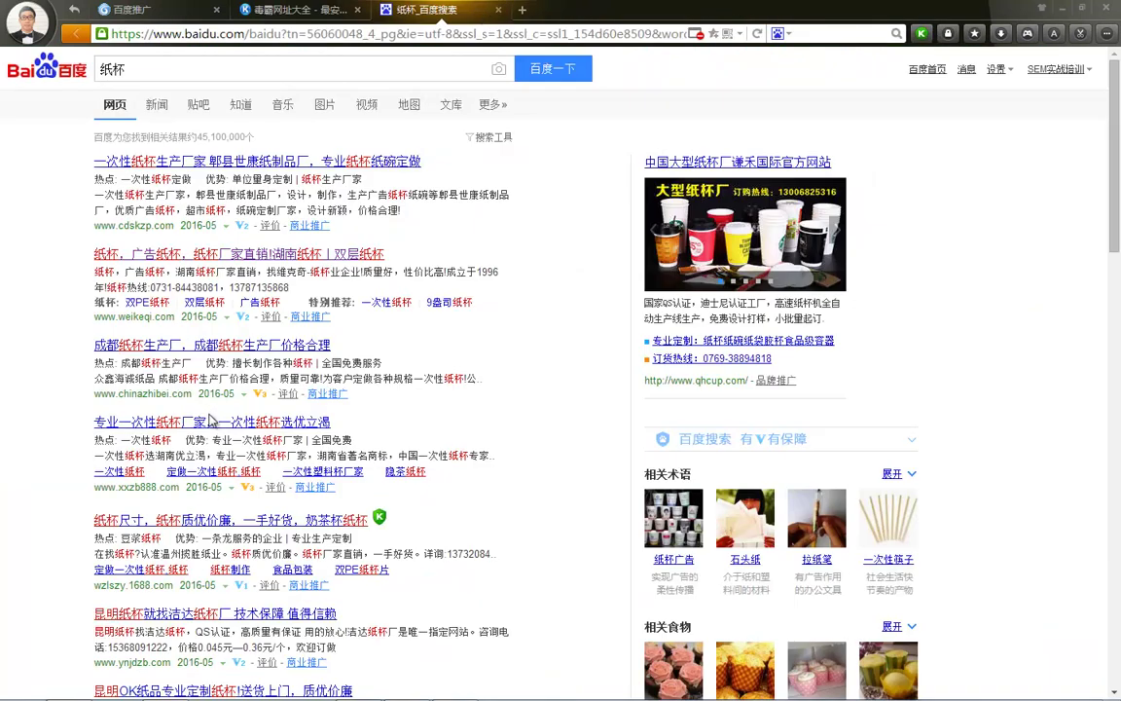
pyautogui.click(210, 420)
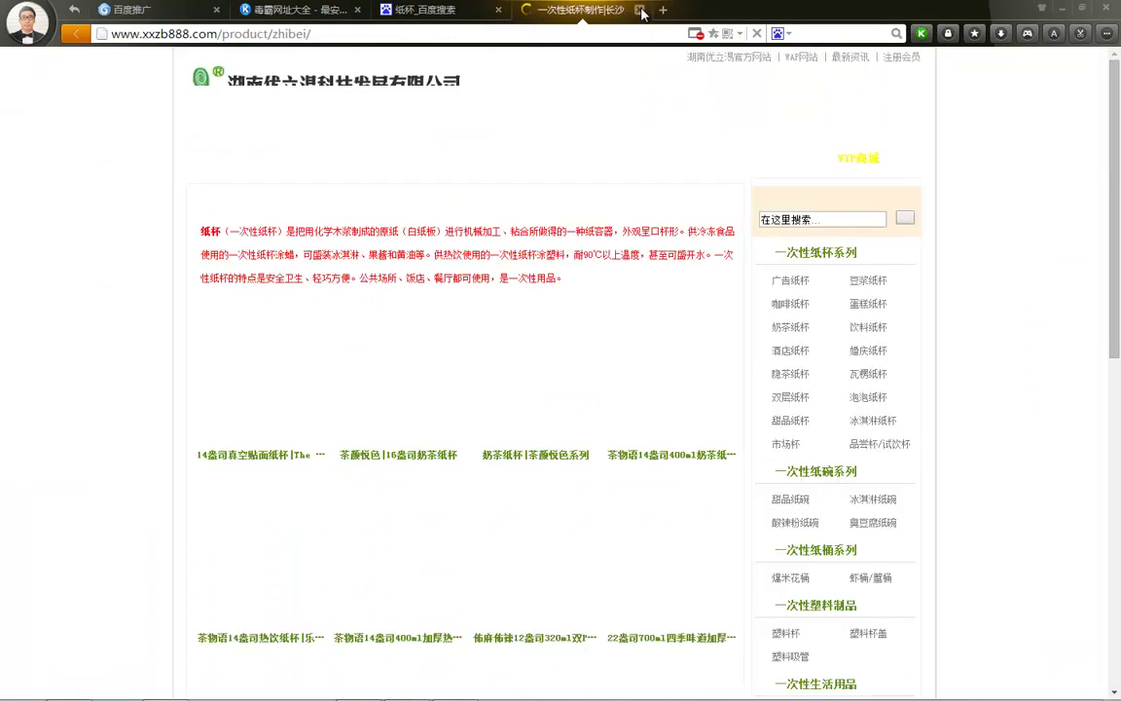
pyautogui.click(641, 12)
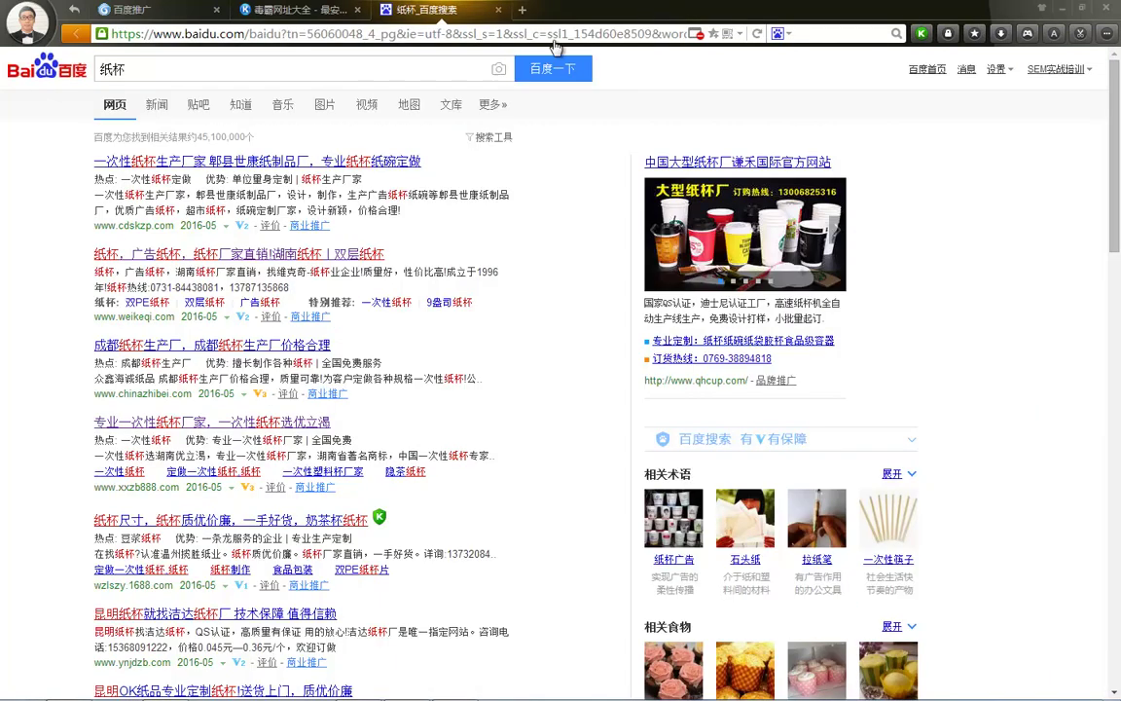
pyautogui.scroll(-3, 263, 377)
pyautogui.click(262, 378)
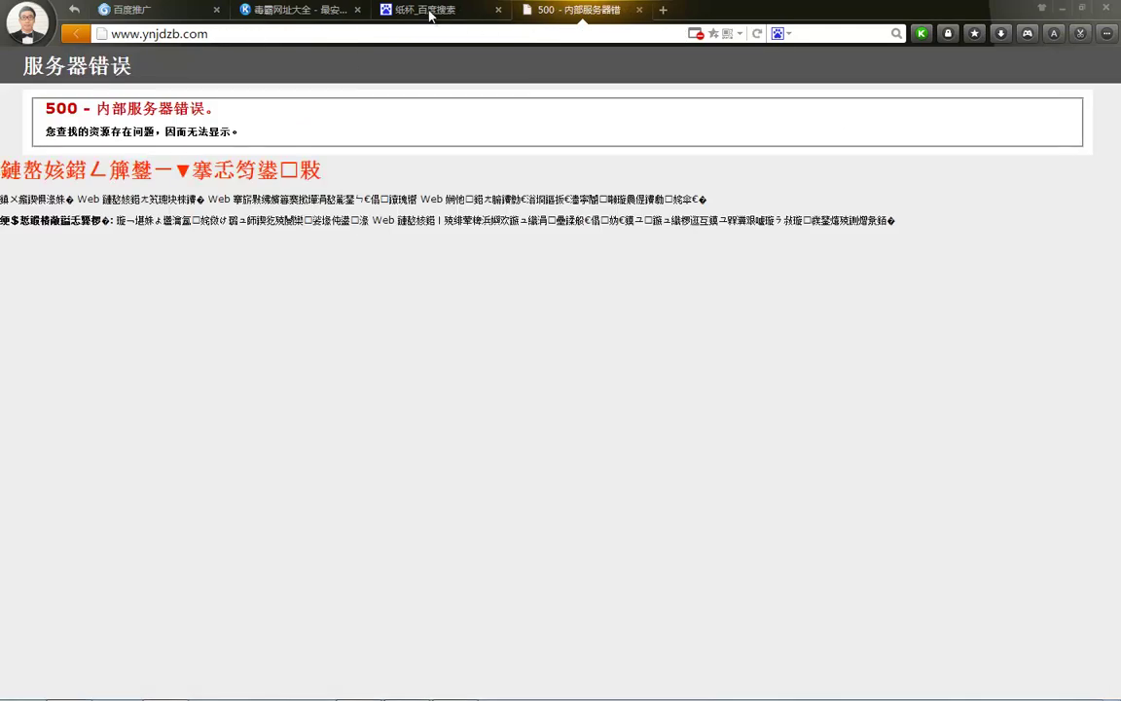
pyautogui.click(639, 10)
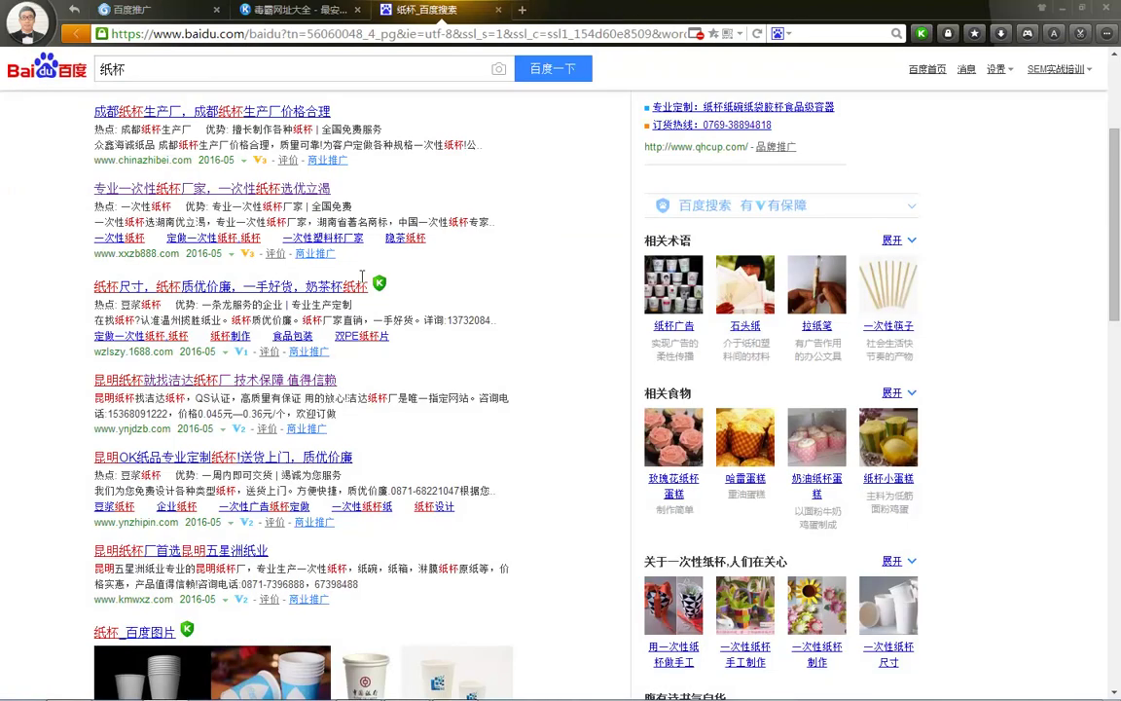
pyautogui.click(285, 454)
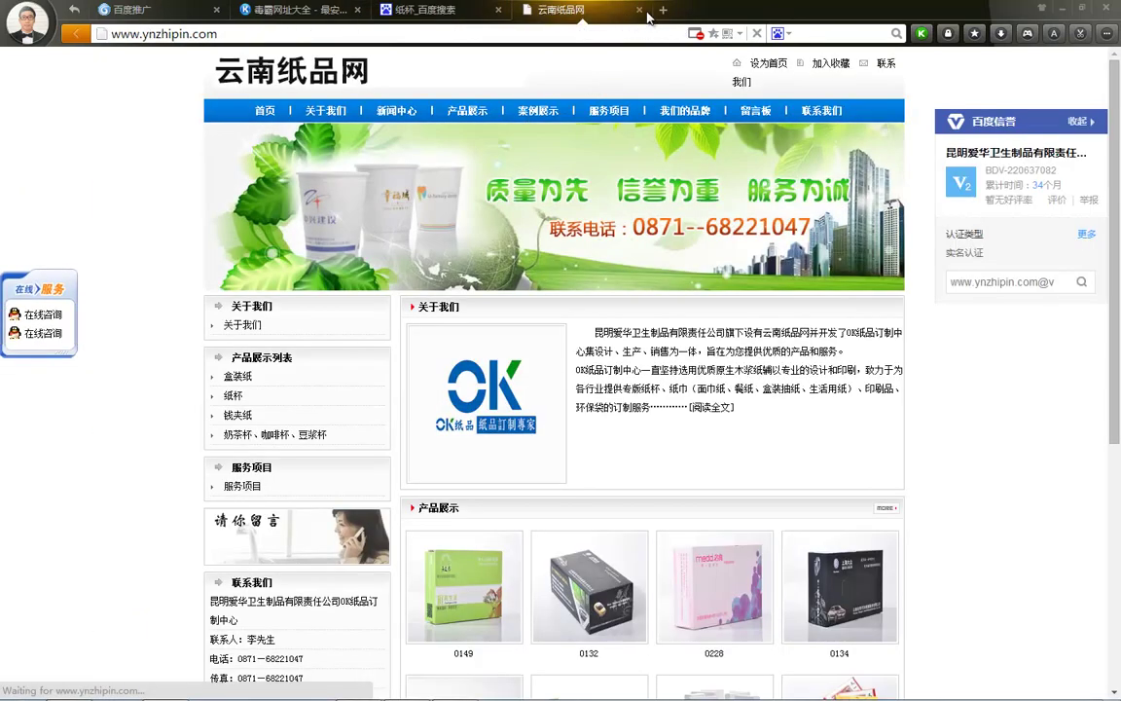
pyautogui.scroll(-2, 657, 101)
pyautogui.scroll(-3, 651, 100)
pyautogui.scroll(5, 567, 164)
pyautogui.scroll(-5, 396, 151)
pyautogui.moveTo(337, 691)
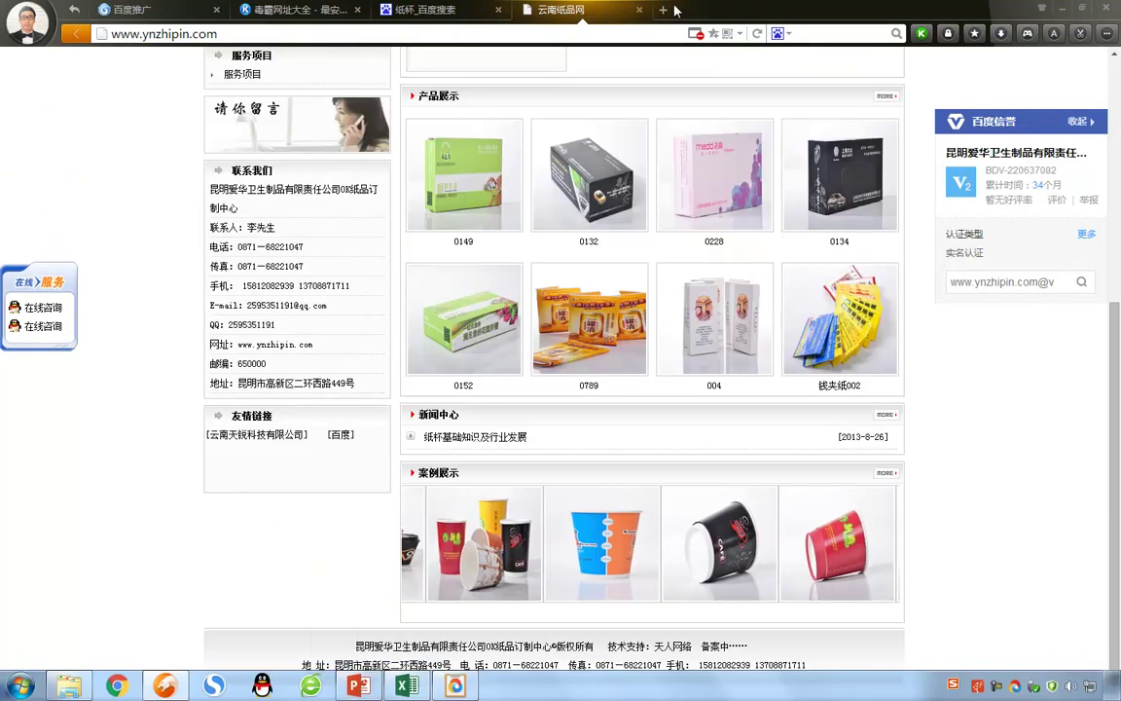
pyautogui.click(640, 11)
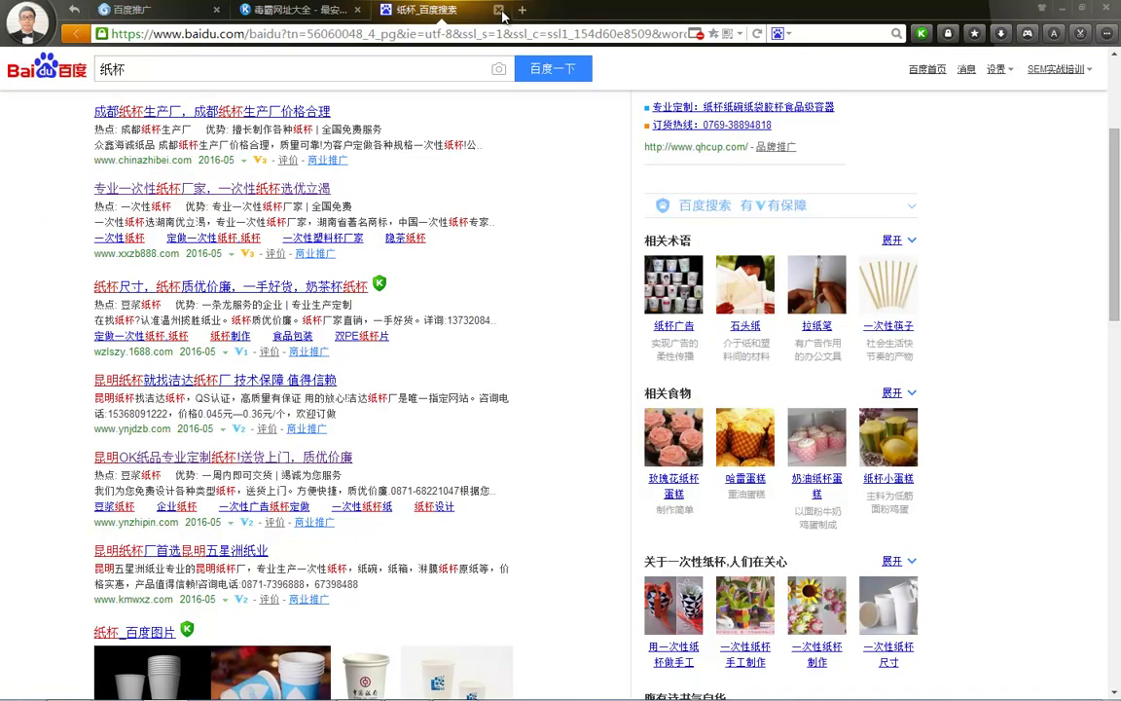
pyautogui.click(498, 10)
pyautogui.click(357, 10)
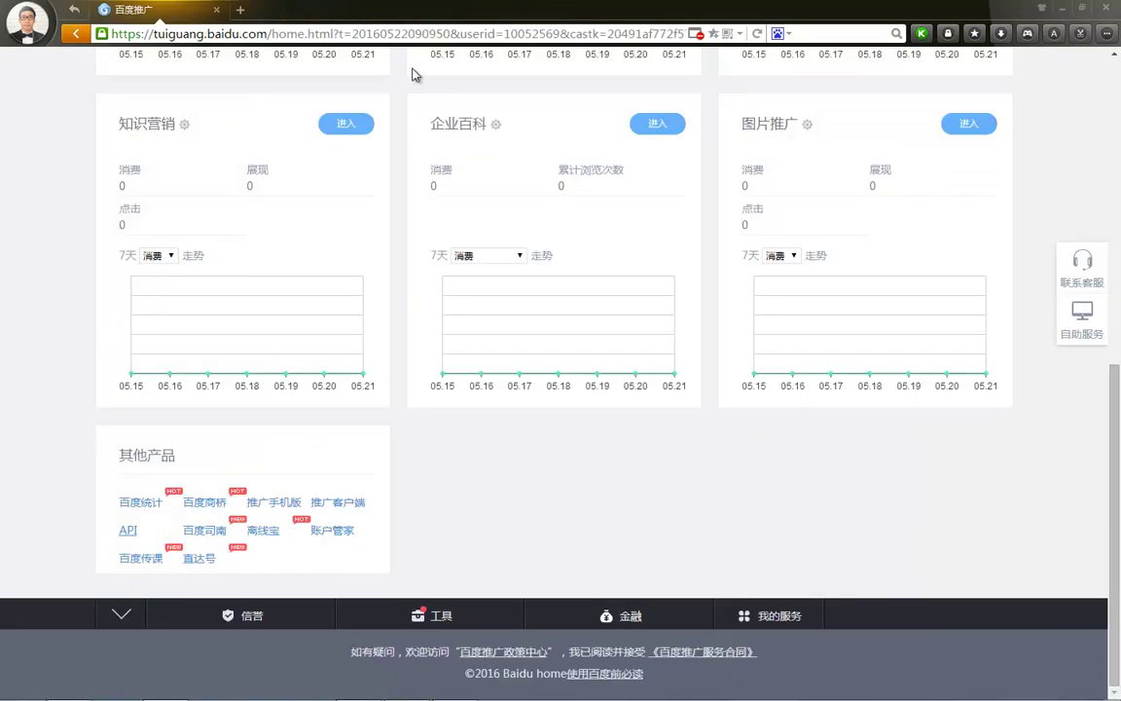
# Recheck the bounce-rate checklist slide in PowerPoint and return to the 百度推广 home page in the browser.
pyautogui.click(1062, 8)
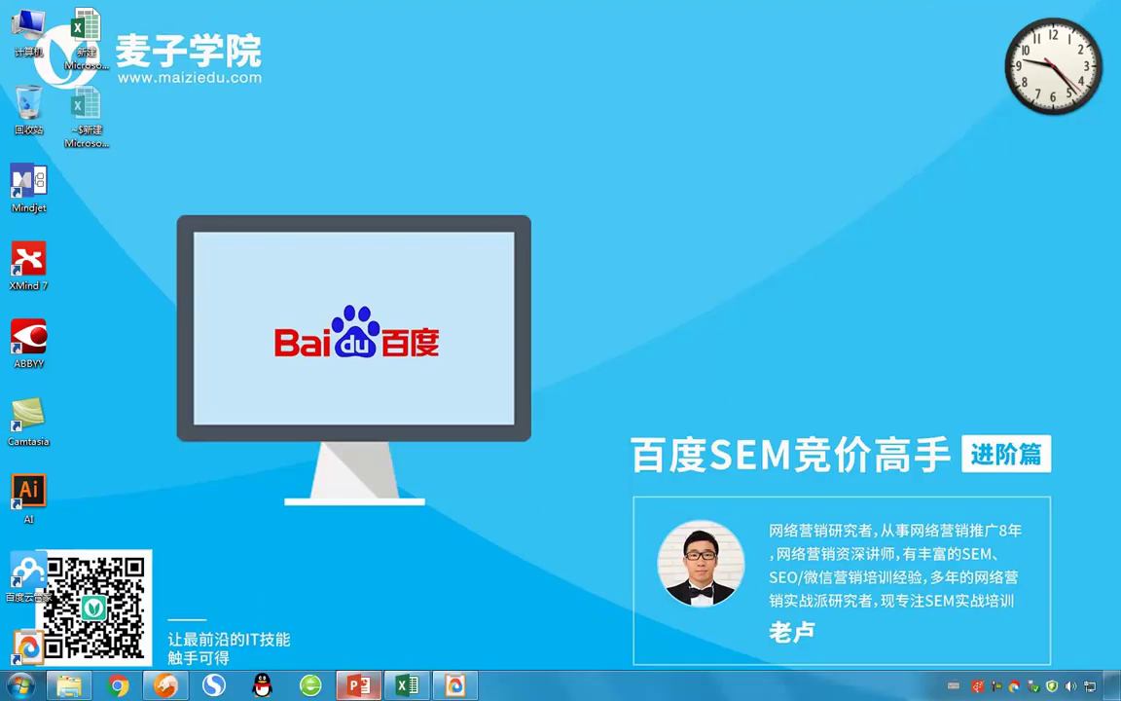
pyautogui.click(370, 689)
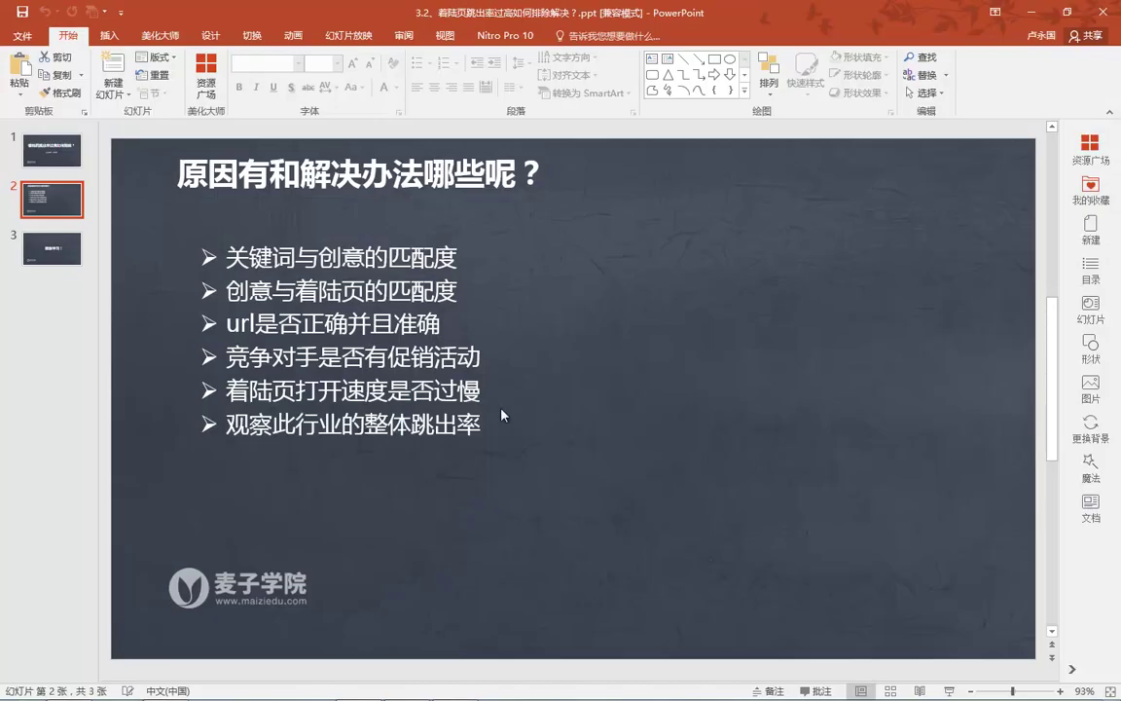
pyautogui.click(1030, 12)
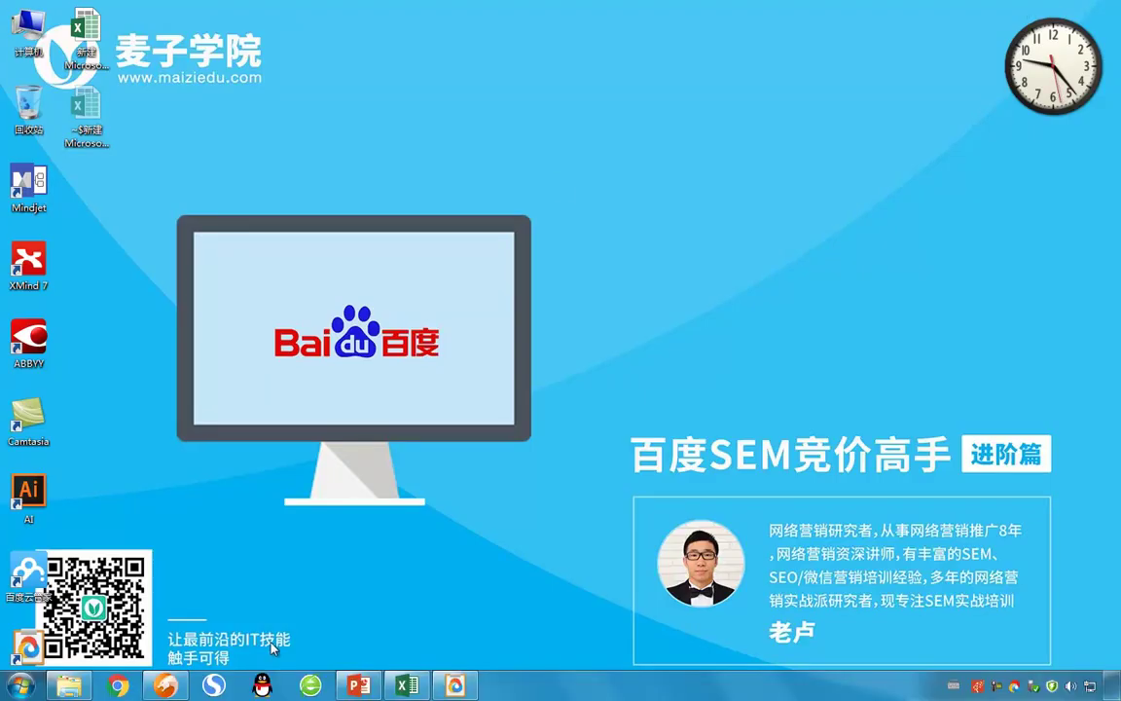
pyautogui.moveTo(168, 689)
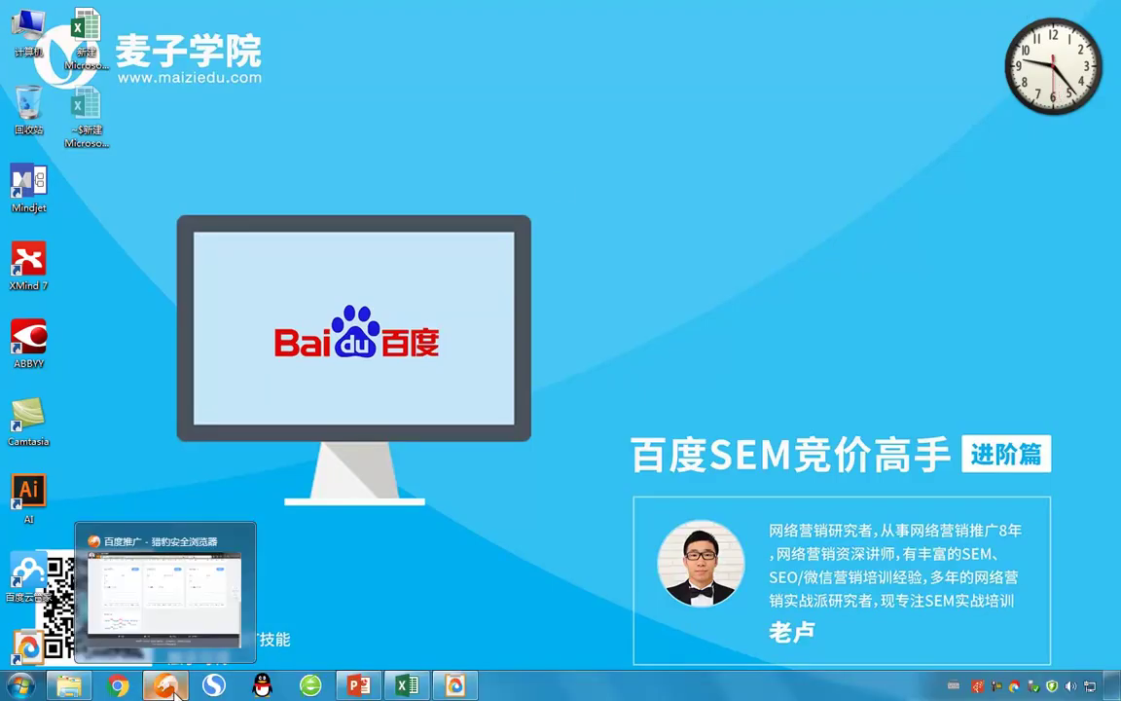
pyautogui.click(168, 690)
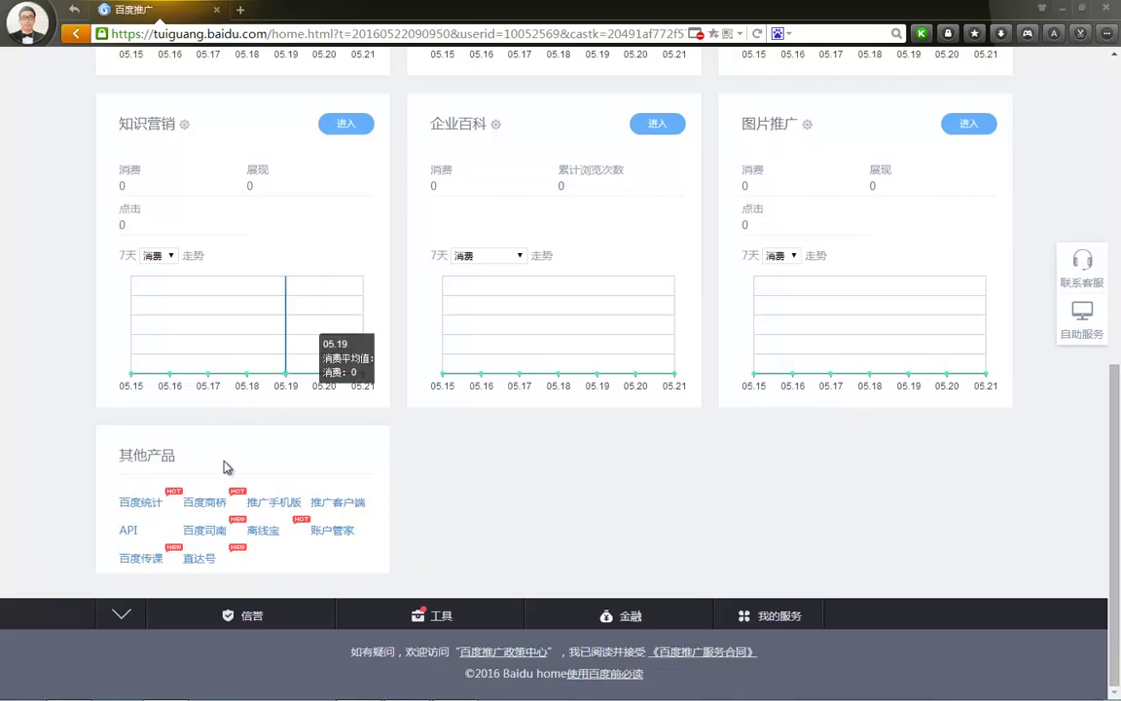
# Open and close the 百度商桥 site, and open 百度统计 from the 其他产品 list.
pyautogui.click(213, 513)
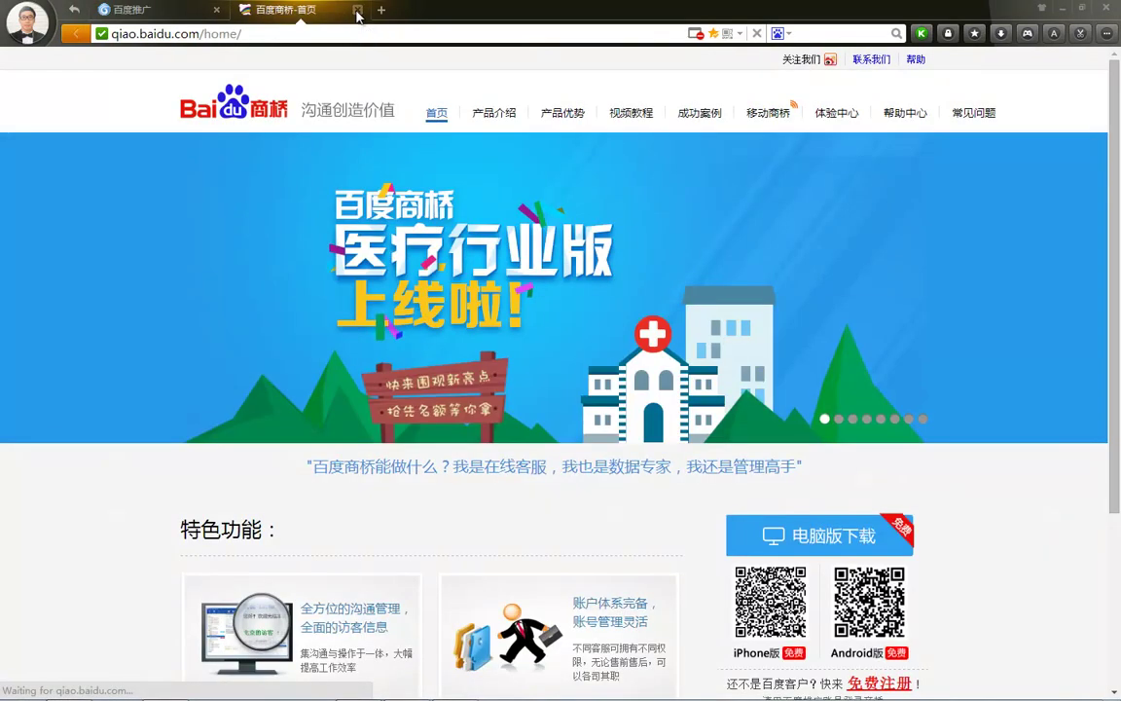
pyautogui.click(357, 10)
pyautogui.click(158, 503)
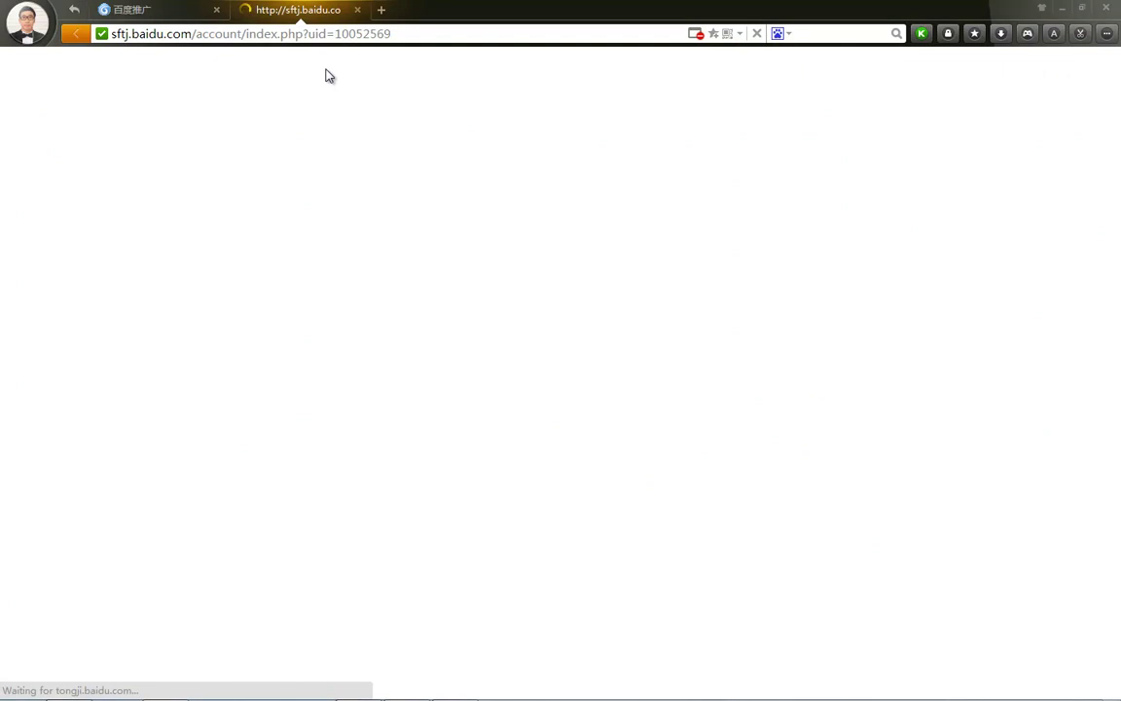
# Return to the promotion home page, enter 搜索推广, and open its 推广报告 with the notification popup dismissed.
pyautogui.click(167, 13)
pyautogui.scroll(8, 347, 267)
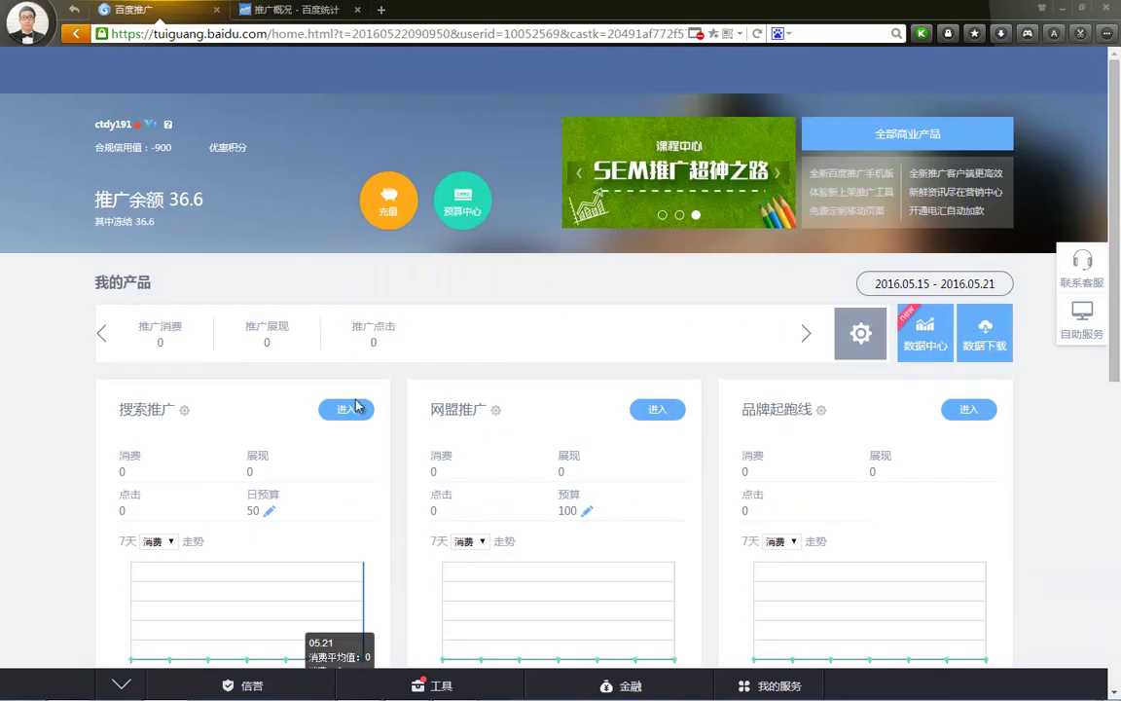
pyautogui.click(348, 409)
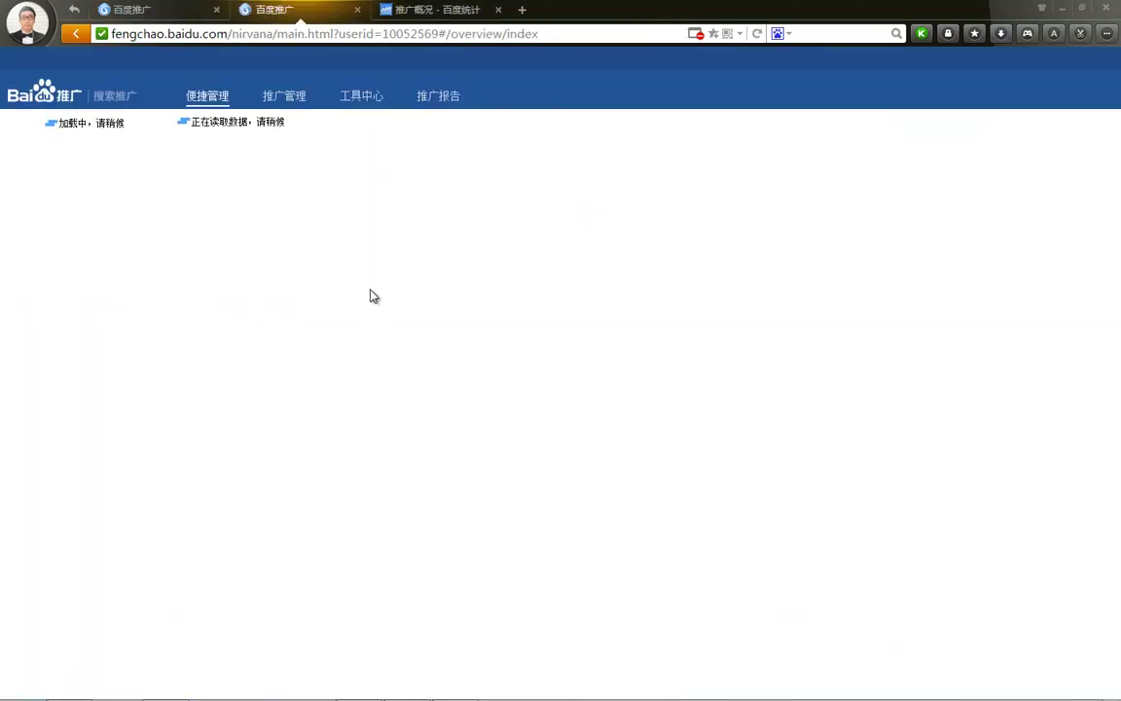
pyautogui.click(438, 97)
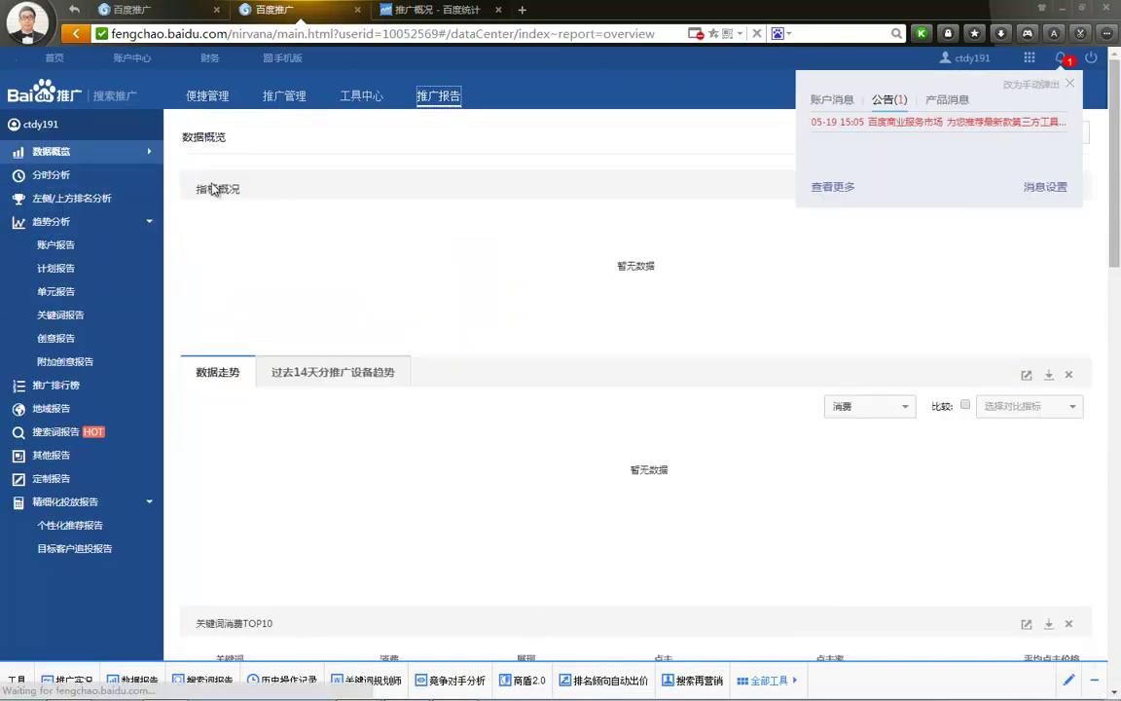
pyautogui.click(1070, 83)
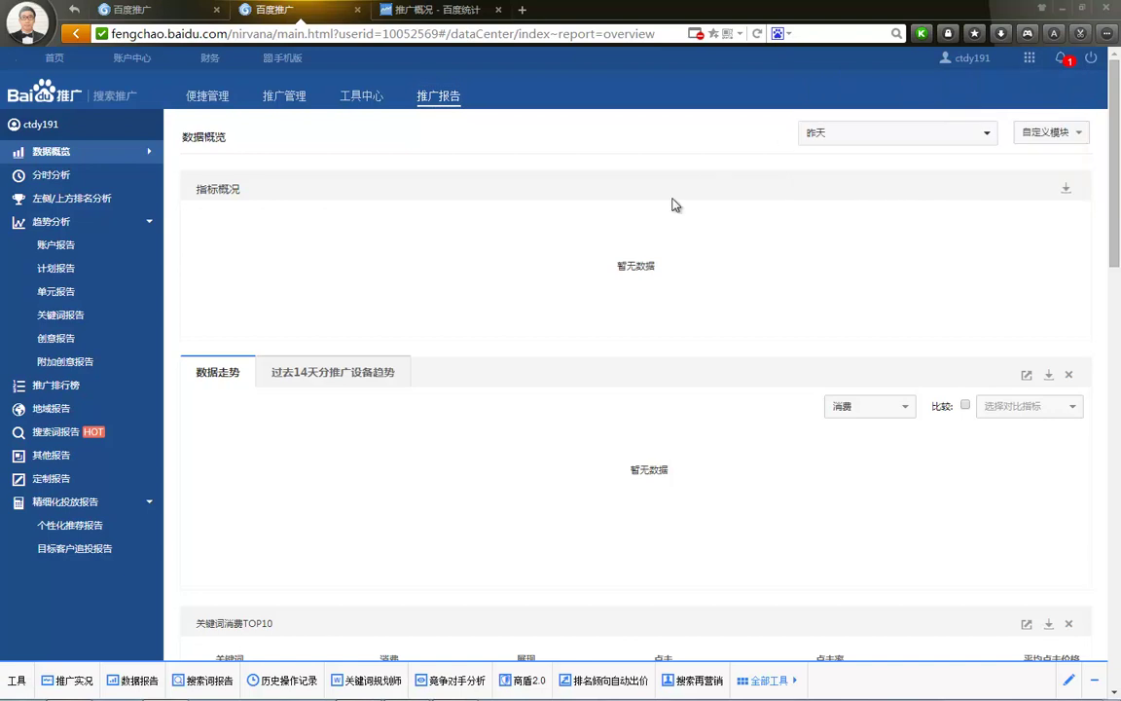
# Examine the module and trend metric options in 数据概览, and the trend metric options in 关键词报告.
pyautogui.click(1036, 136)
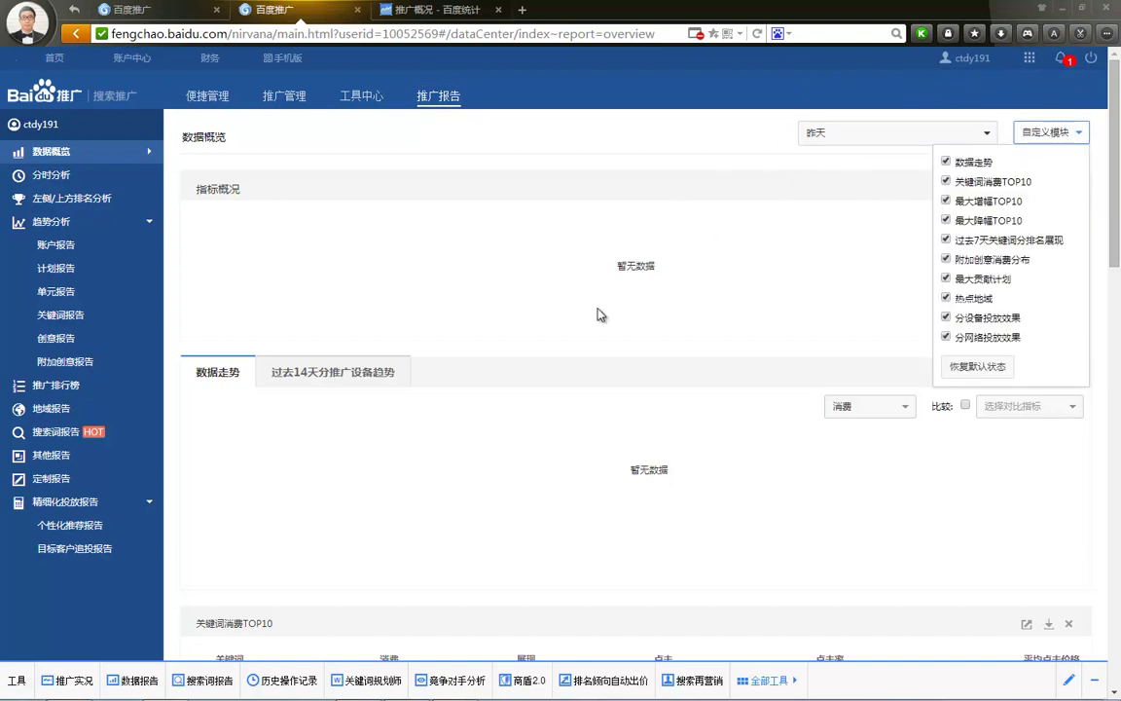
pyautogui.click(868, 408)
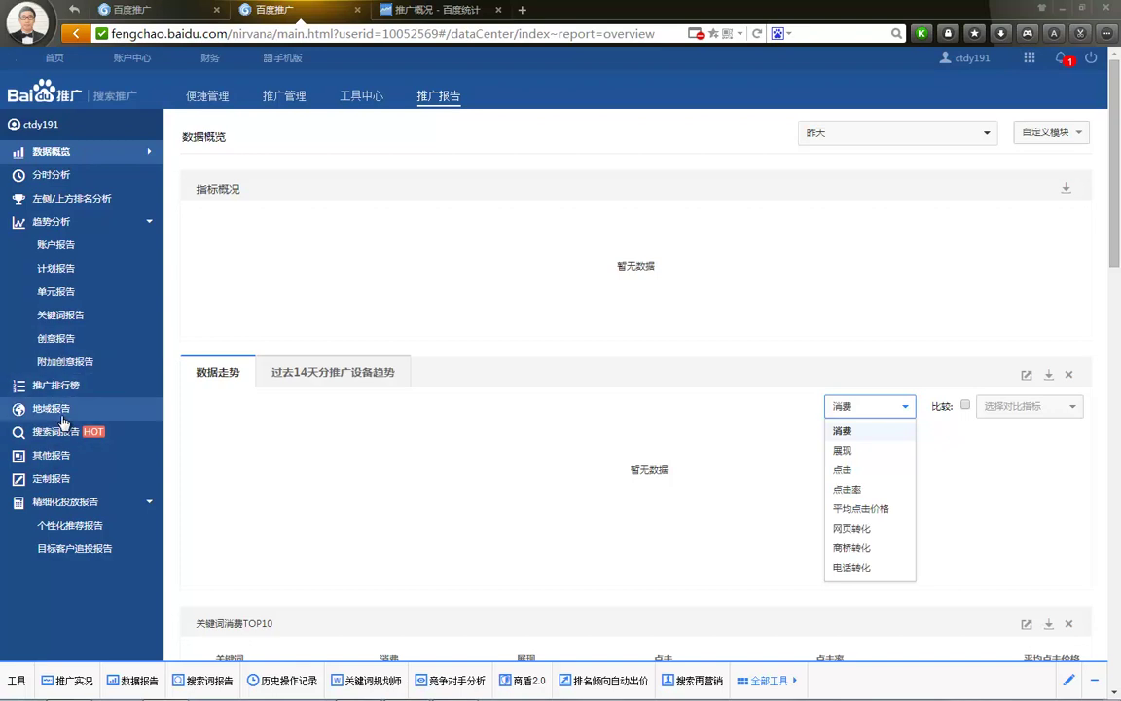
pyautogui.click(55, 317)
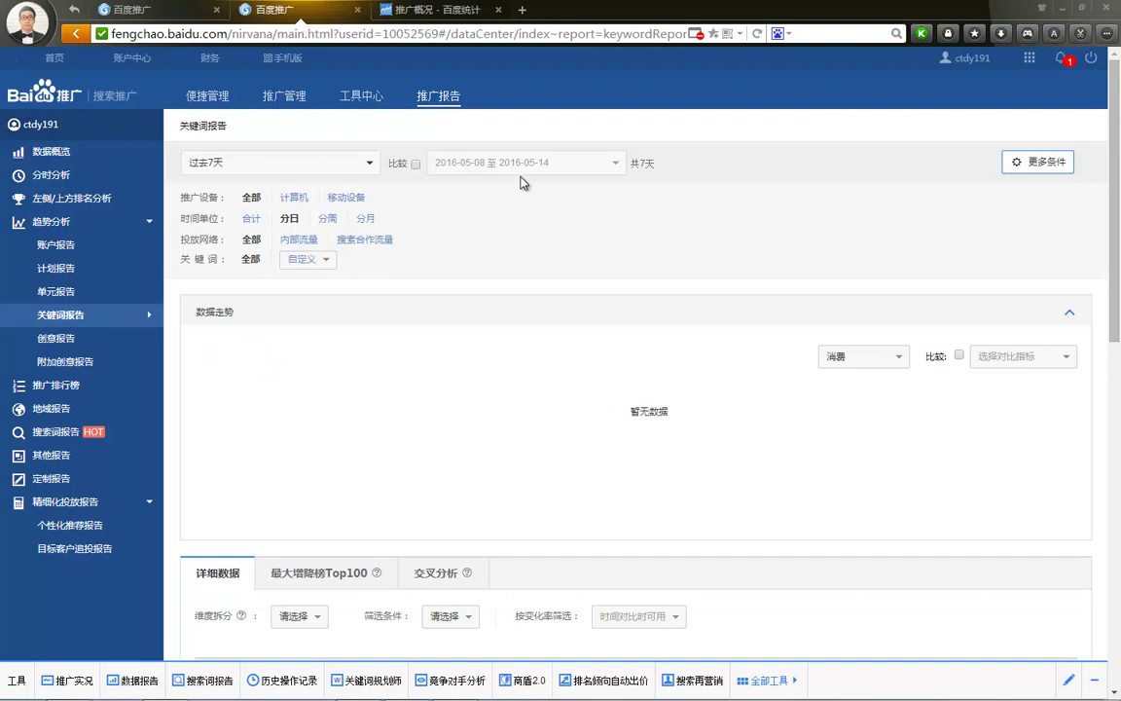
pyautogui.click(894, 360)
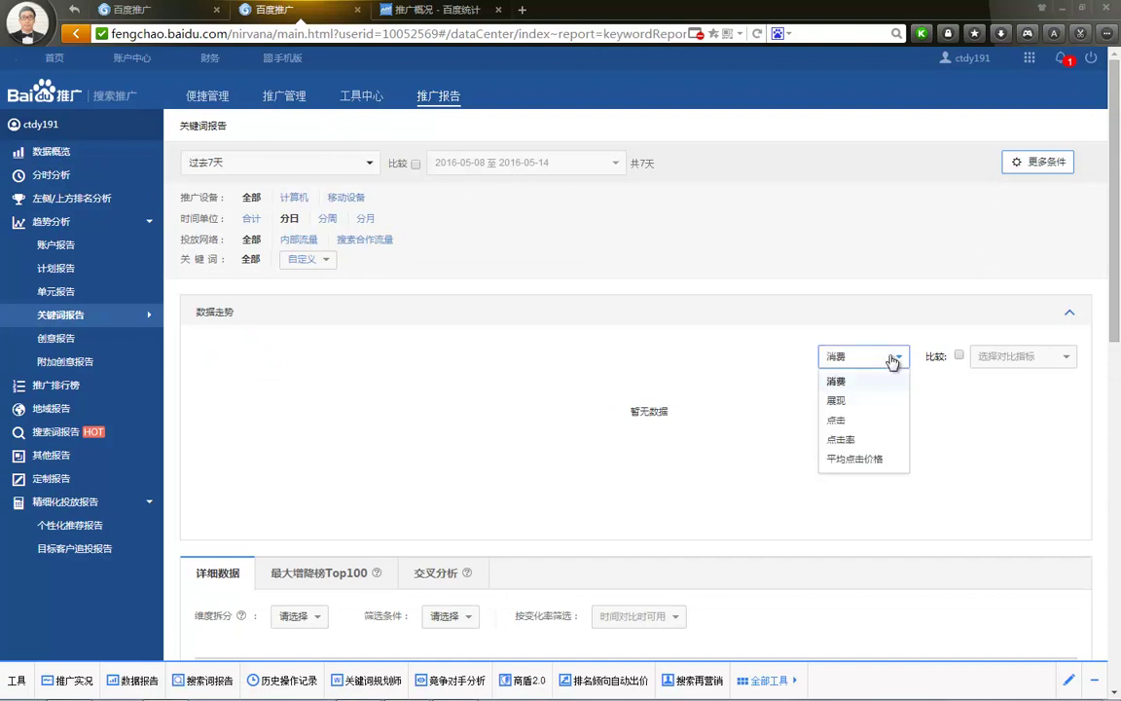
# Switch to 百度统计 and open the keyword-level 搜索推广 report.
pyautogui.click(464, 11)
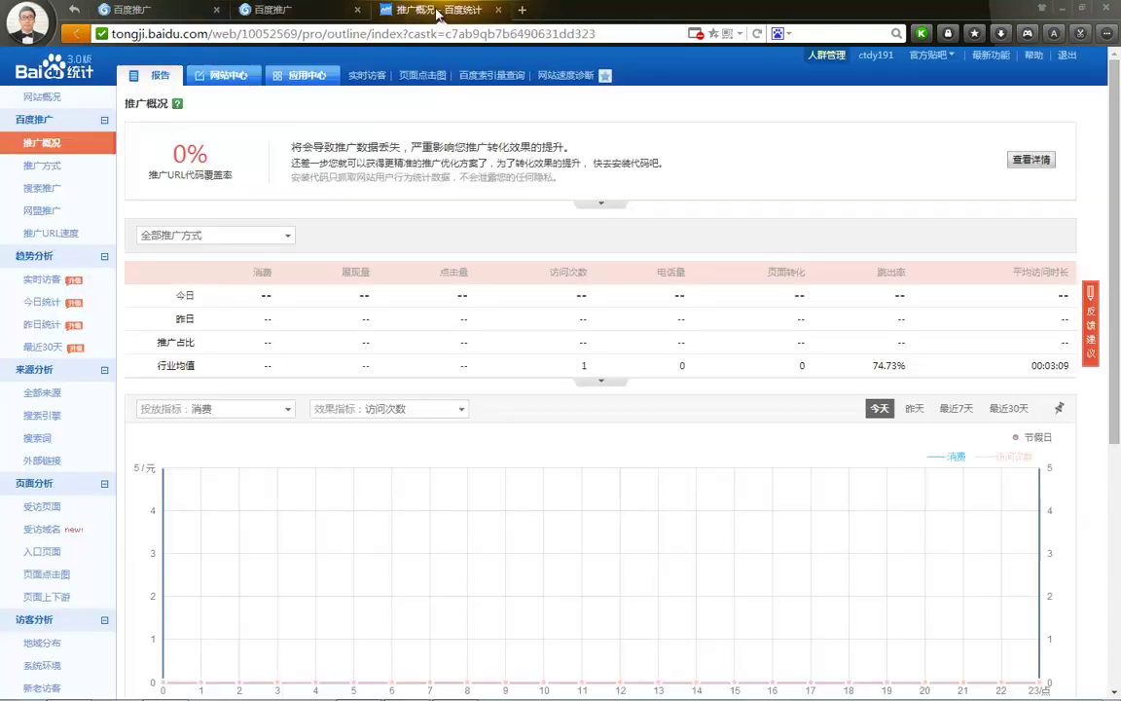
pyautogui.click(39, 188)
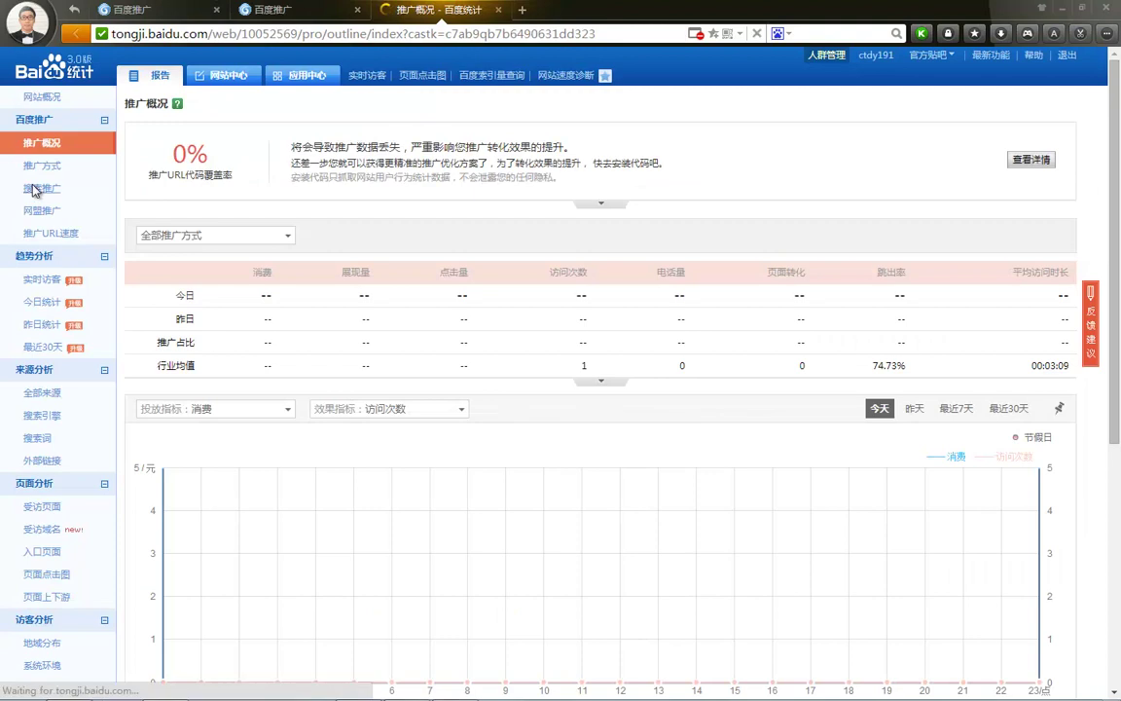
pyautogui.click(221, 210)
pyautogui.scroll(-3, 243, 258)
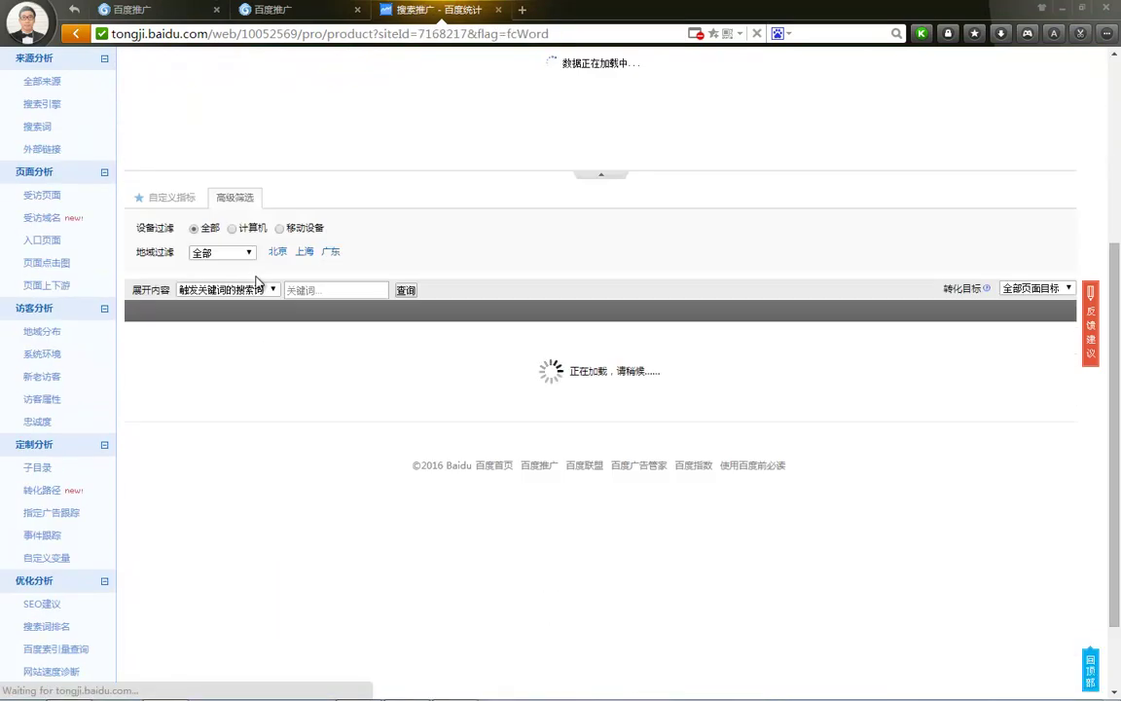
# Replace 抵达率 with 跳出率 in the keyword report's custom metrics, apply the selection, and review the metric columns.
pyautogui.click(161, 260)
pyautogui.scroll(-1, 292, 242)
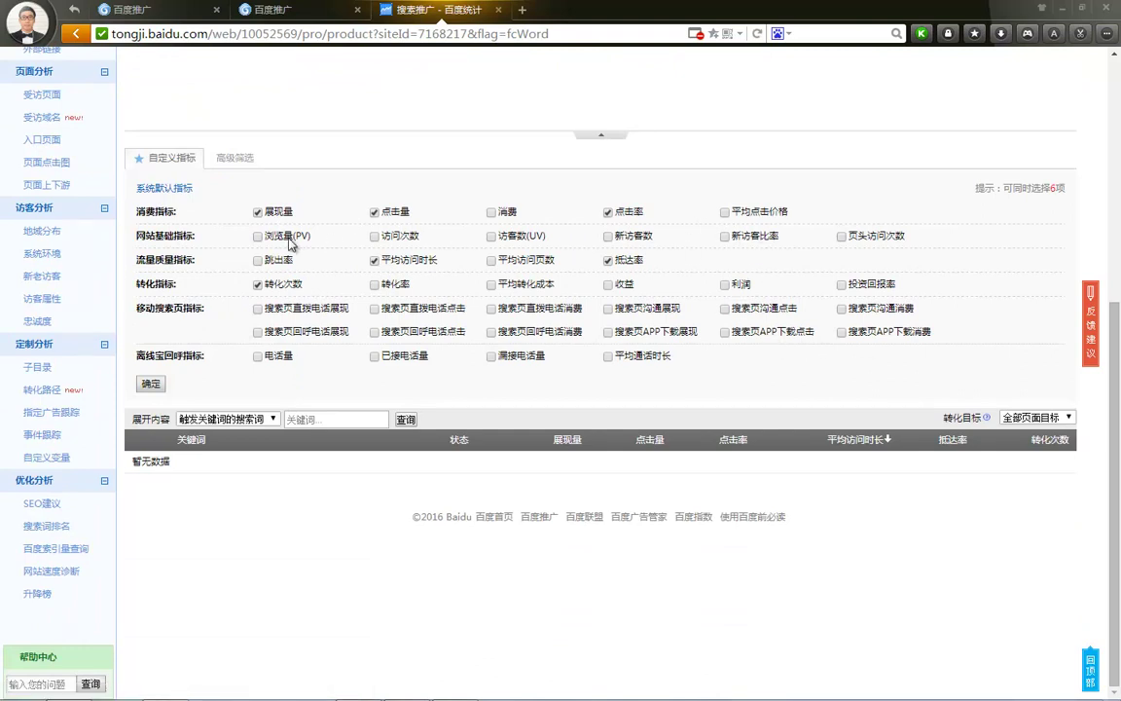
pyautogui.click(259, 263)
pyautogui.click(151, 383)
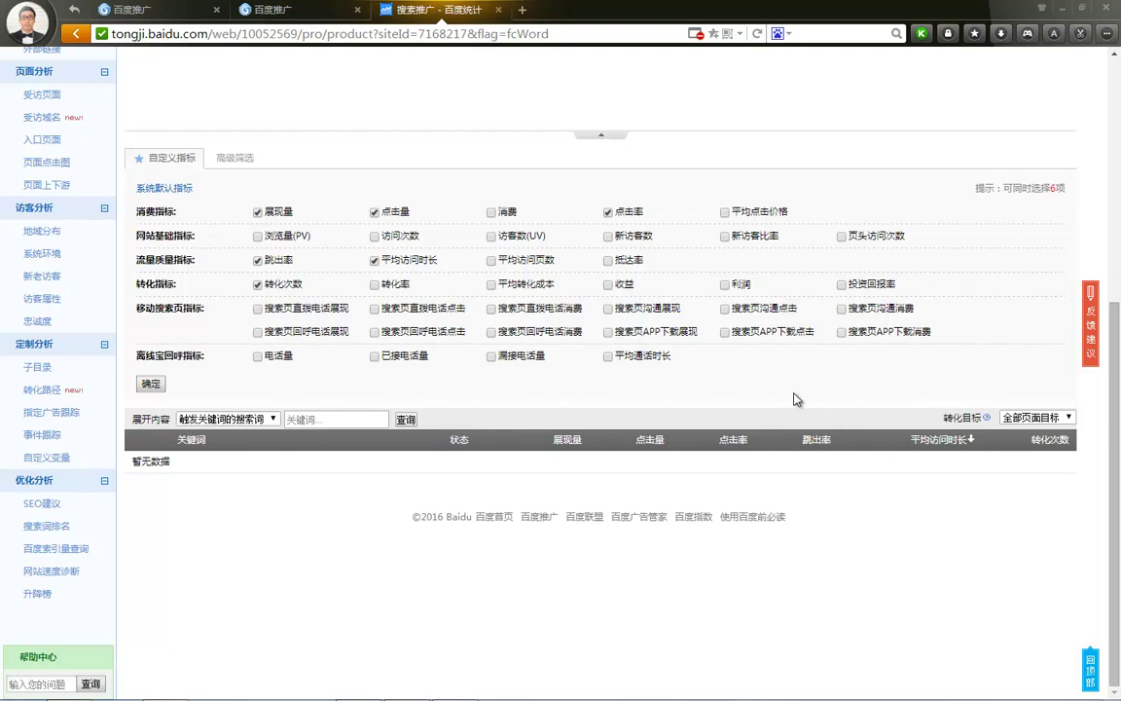
pyautogui.scroll(2, 521, 400)
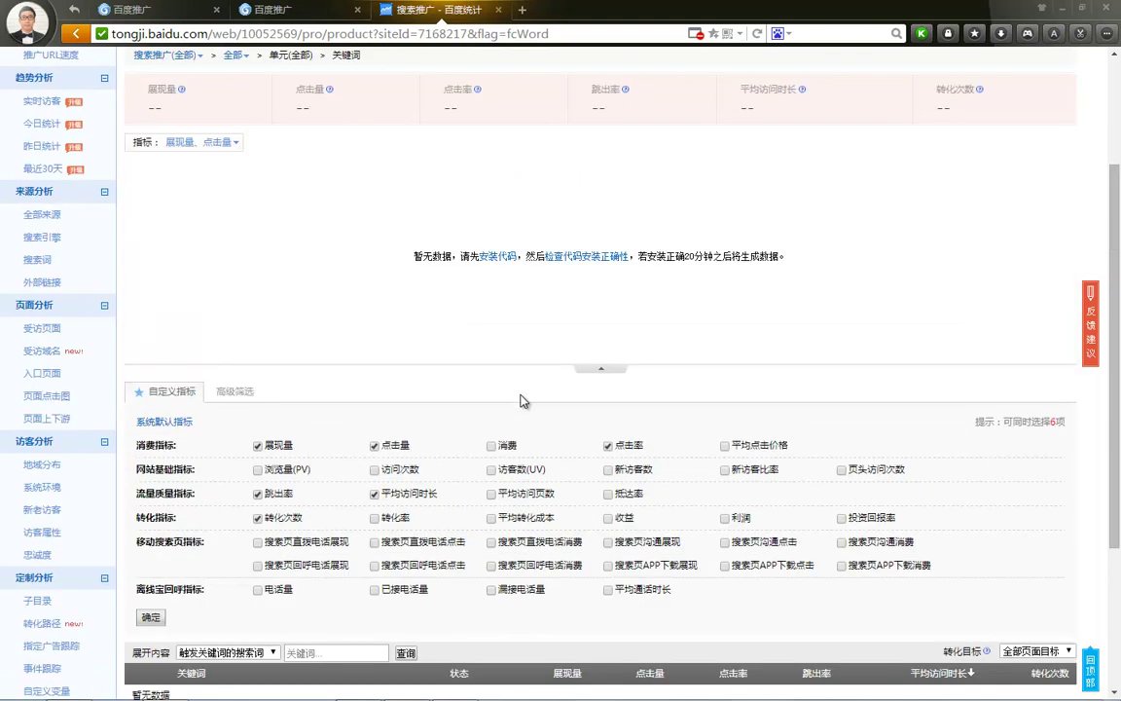
pyautogui.scroll(-2, 521, 400)
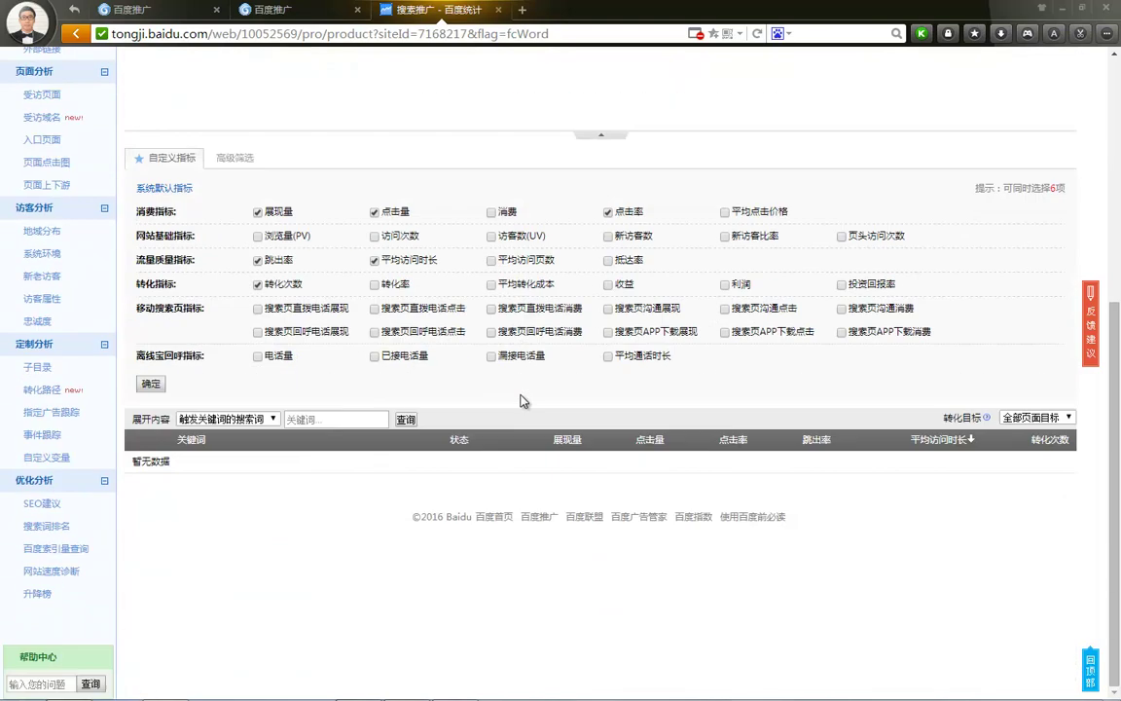
# Close 百度统计, switch to PowerPoint, and present from the bounce-rate checklist slide through the closing slide.
pyautogui.click(498, 9)
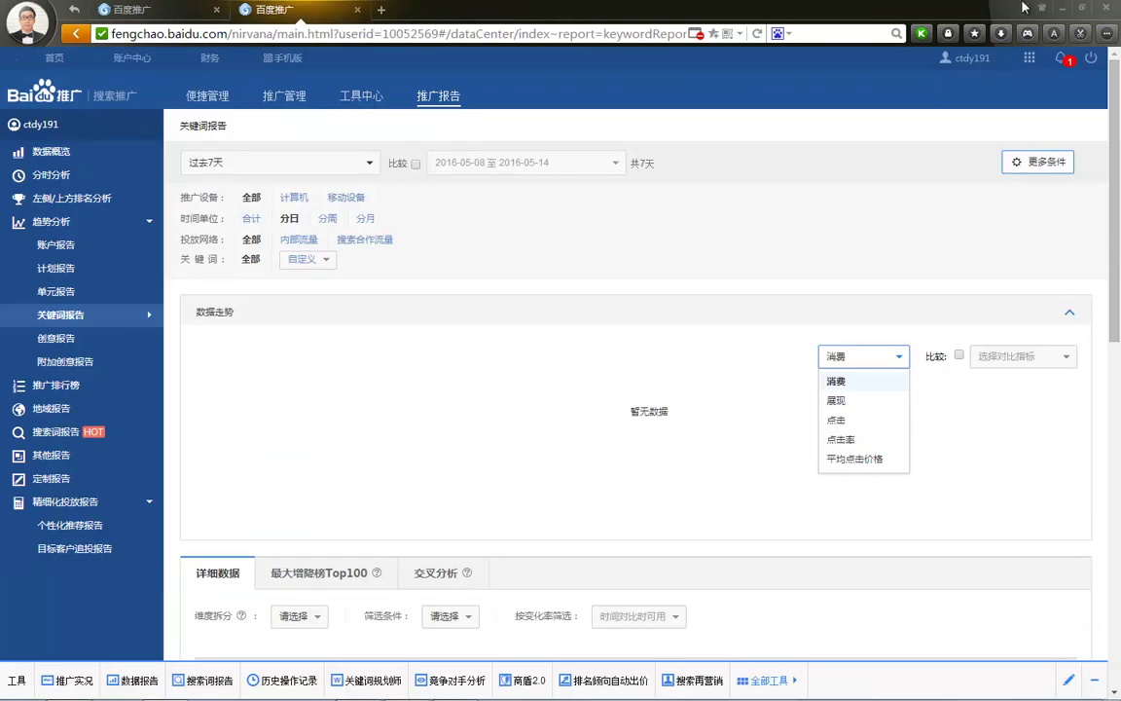
pyautogui.click(1064, 8)
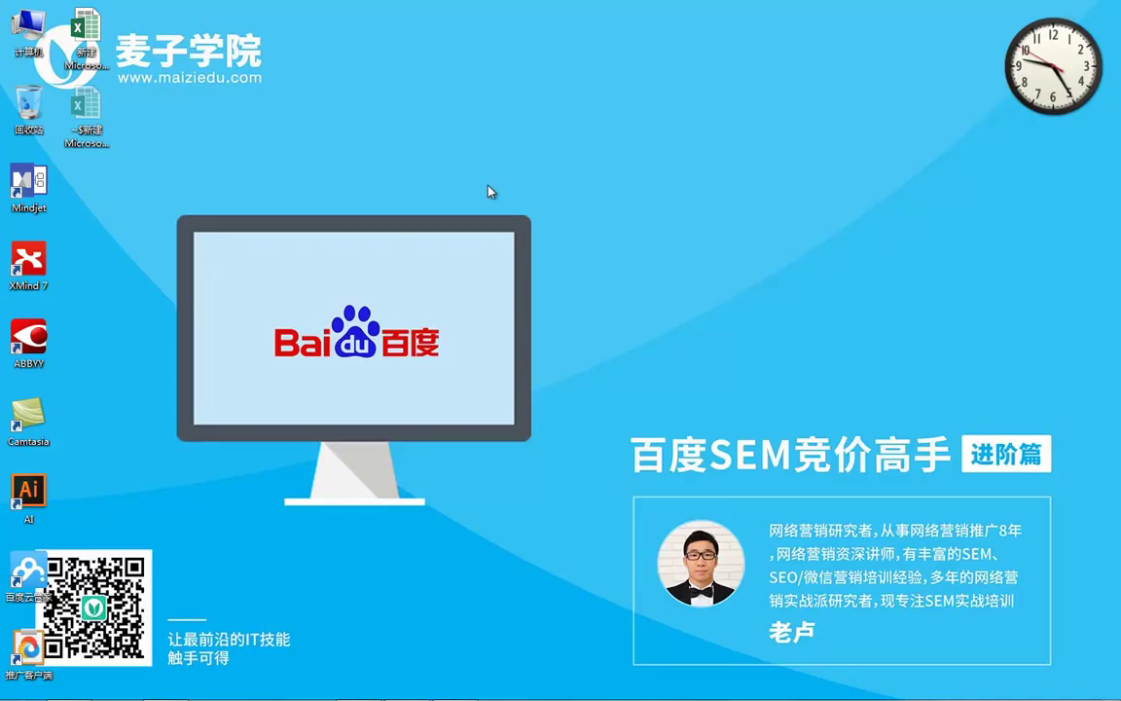
pyautogui.moveTo(400, 688)
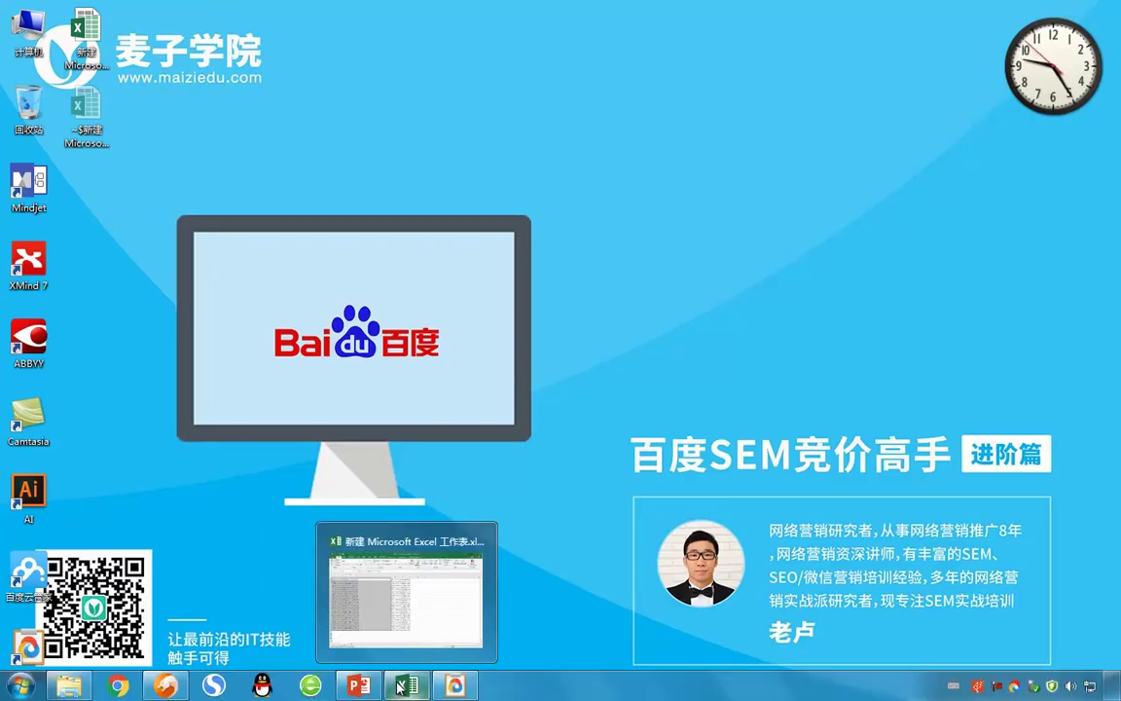
pyautogui.click(358, 687)
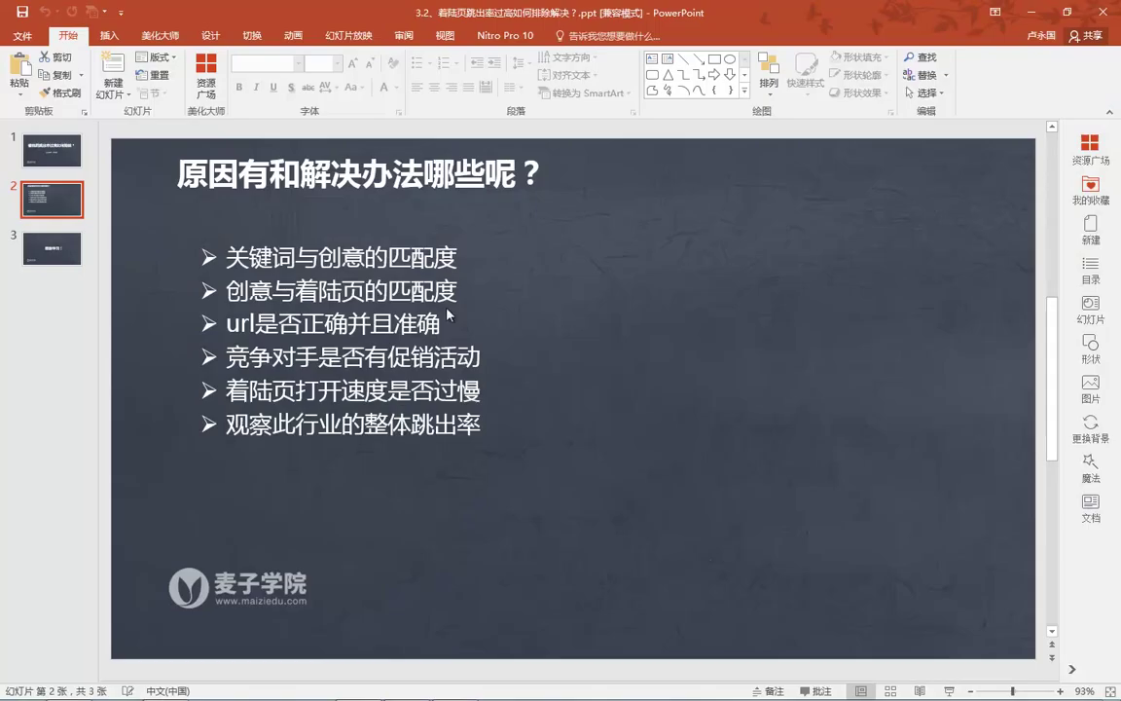
pyautogui.hotkey('shift', 'F5')
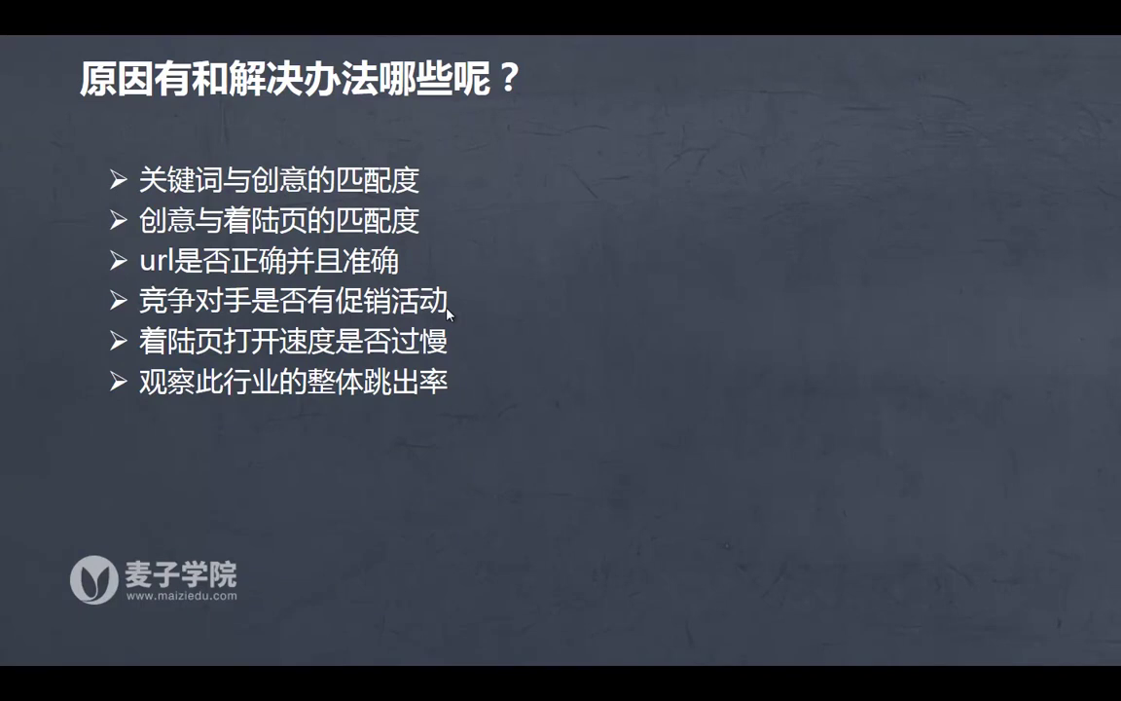
pyautogui.click(448, 310)
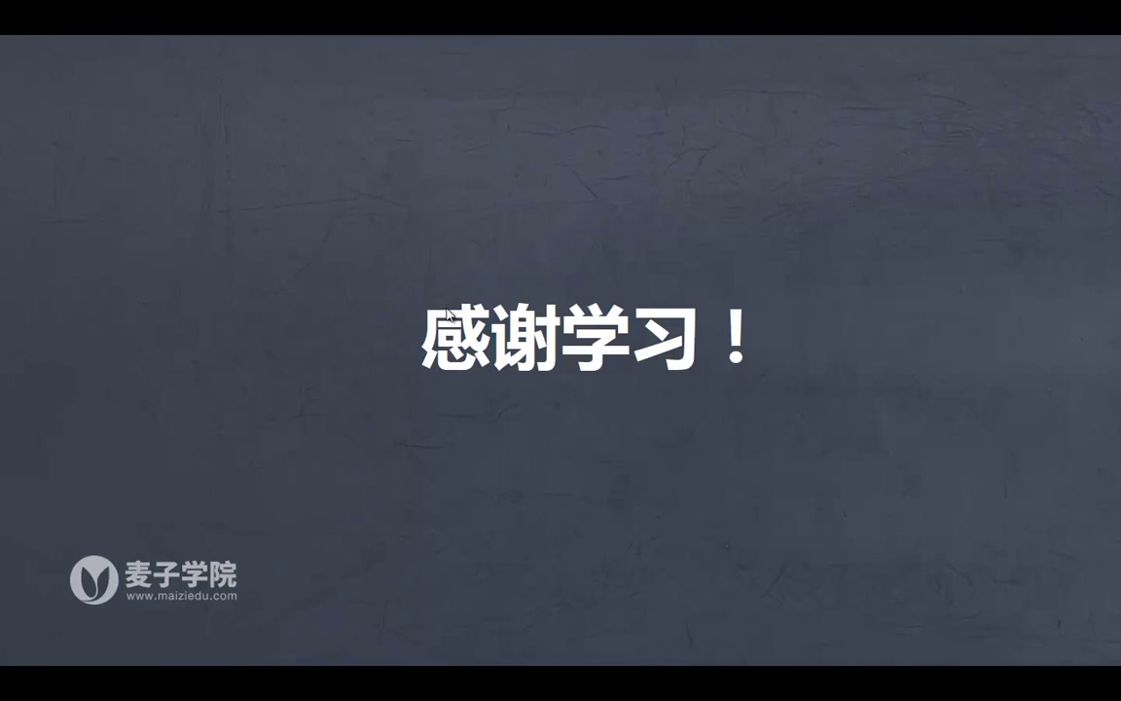